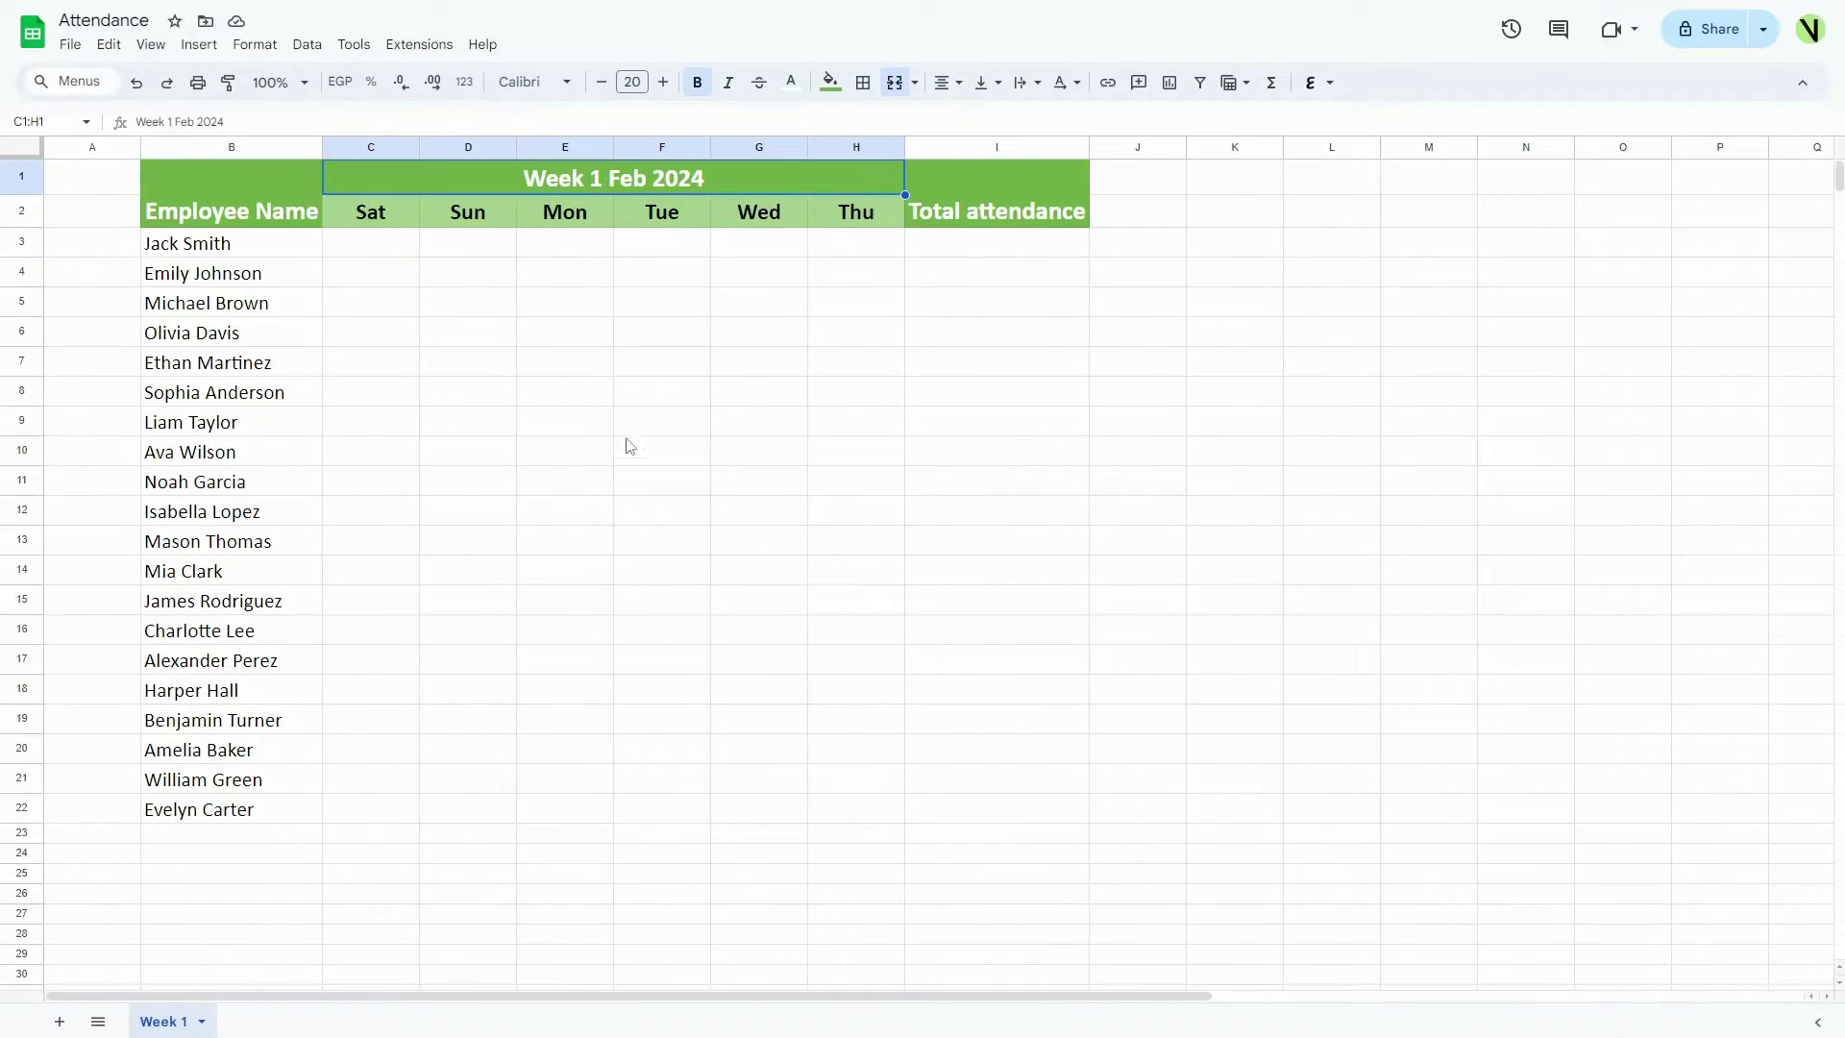
mouse_move(370, 244)
left_mouse_down()
mouse_move(584, 419)
mouse_move(856, 745)
left_mouse_up()
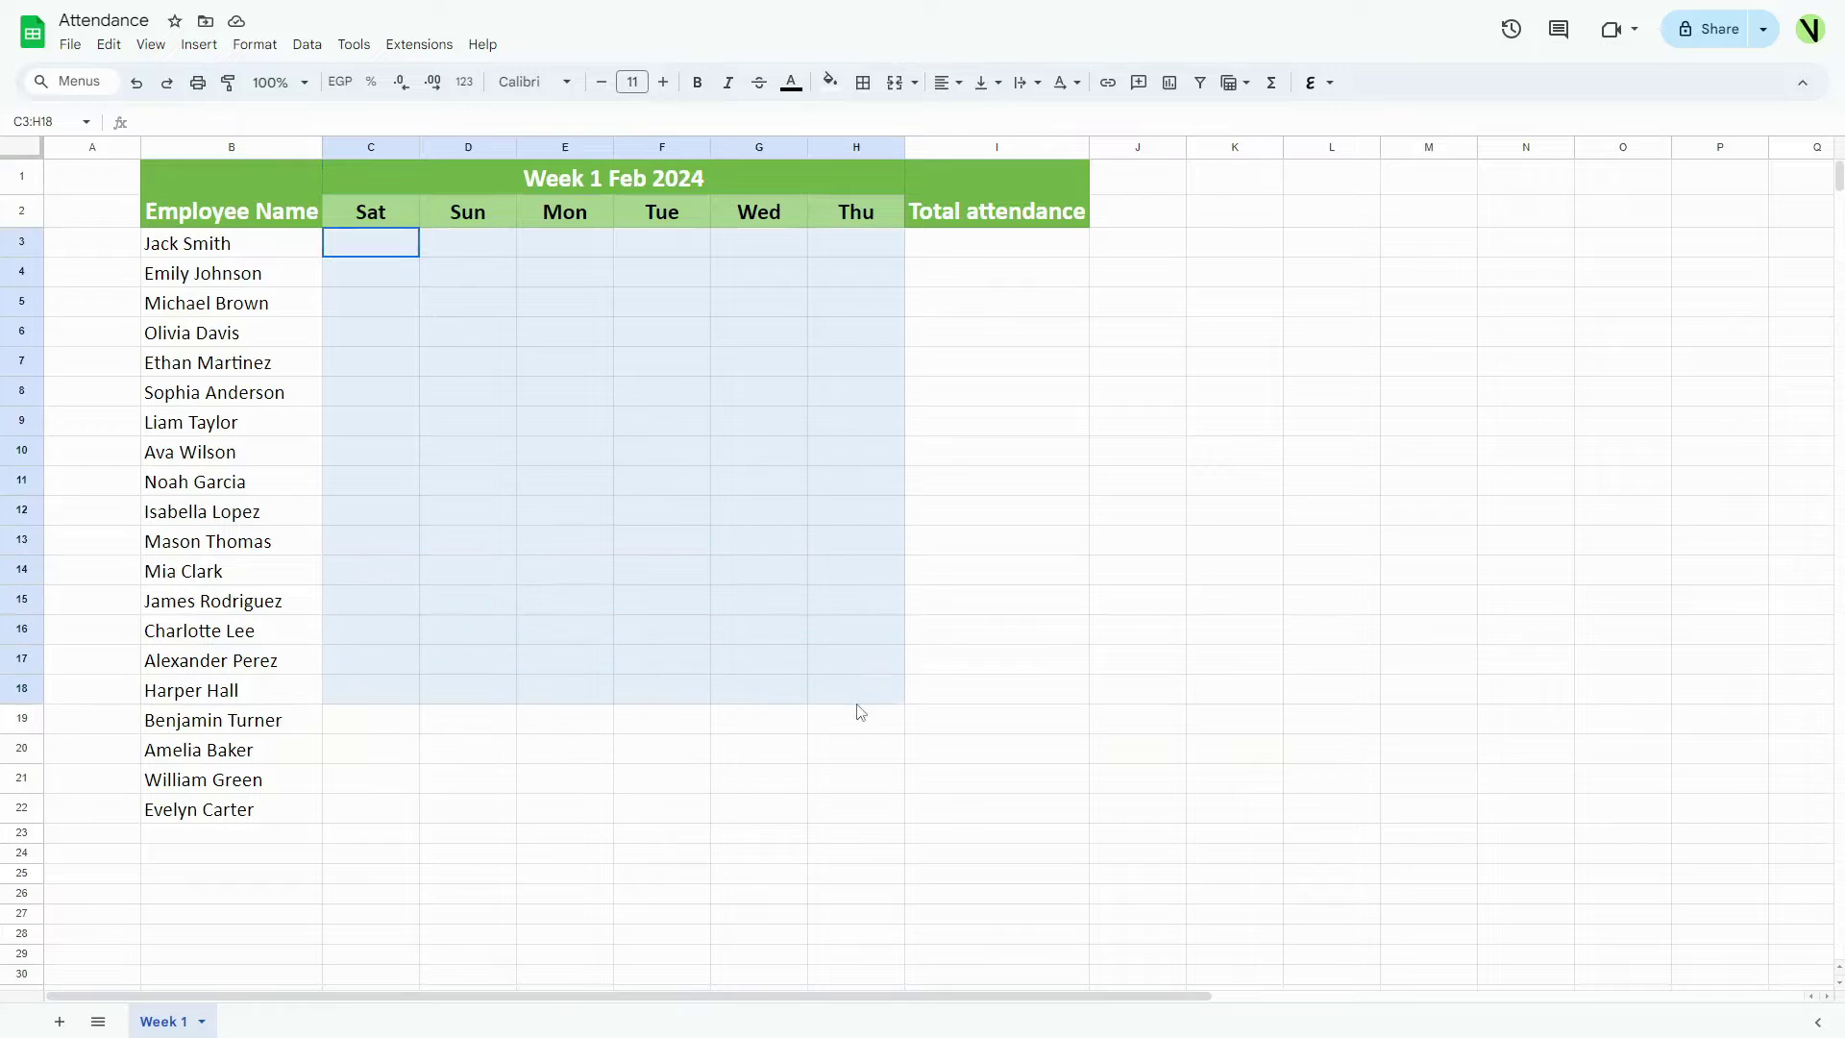
left_click_drag(857, 746, 860, 803)
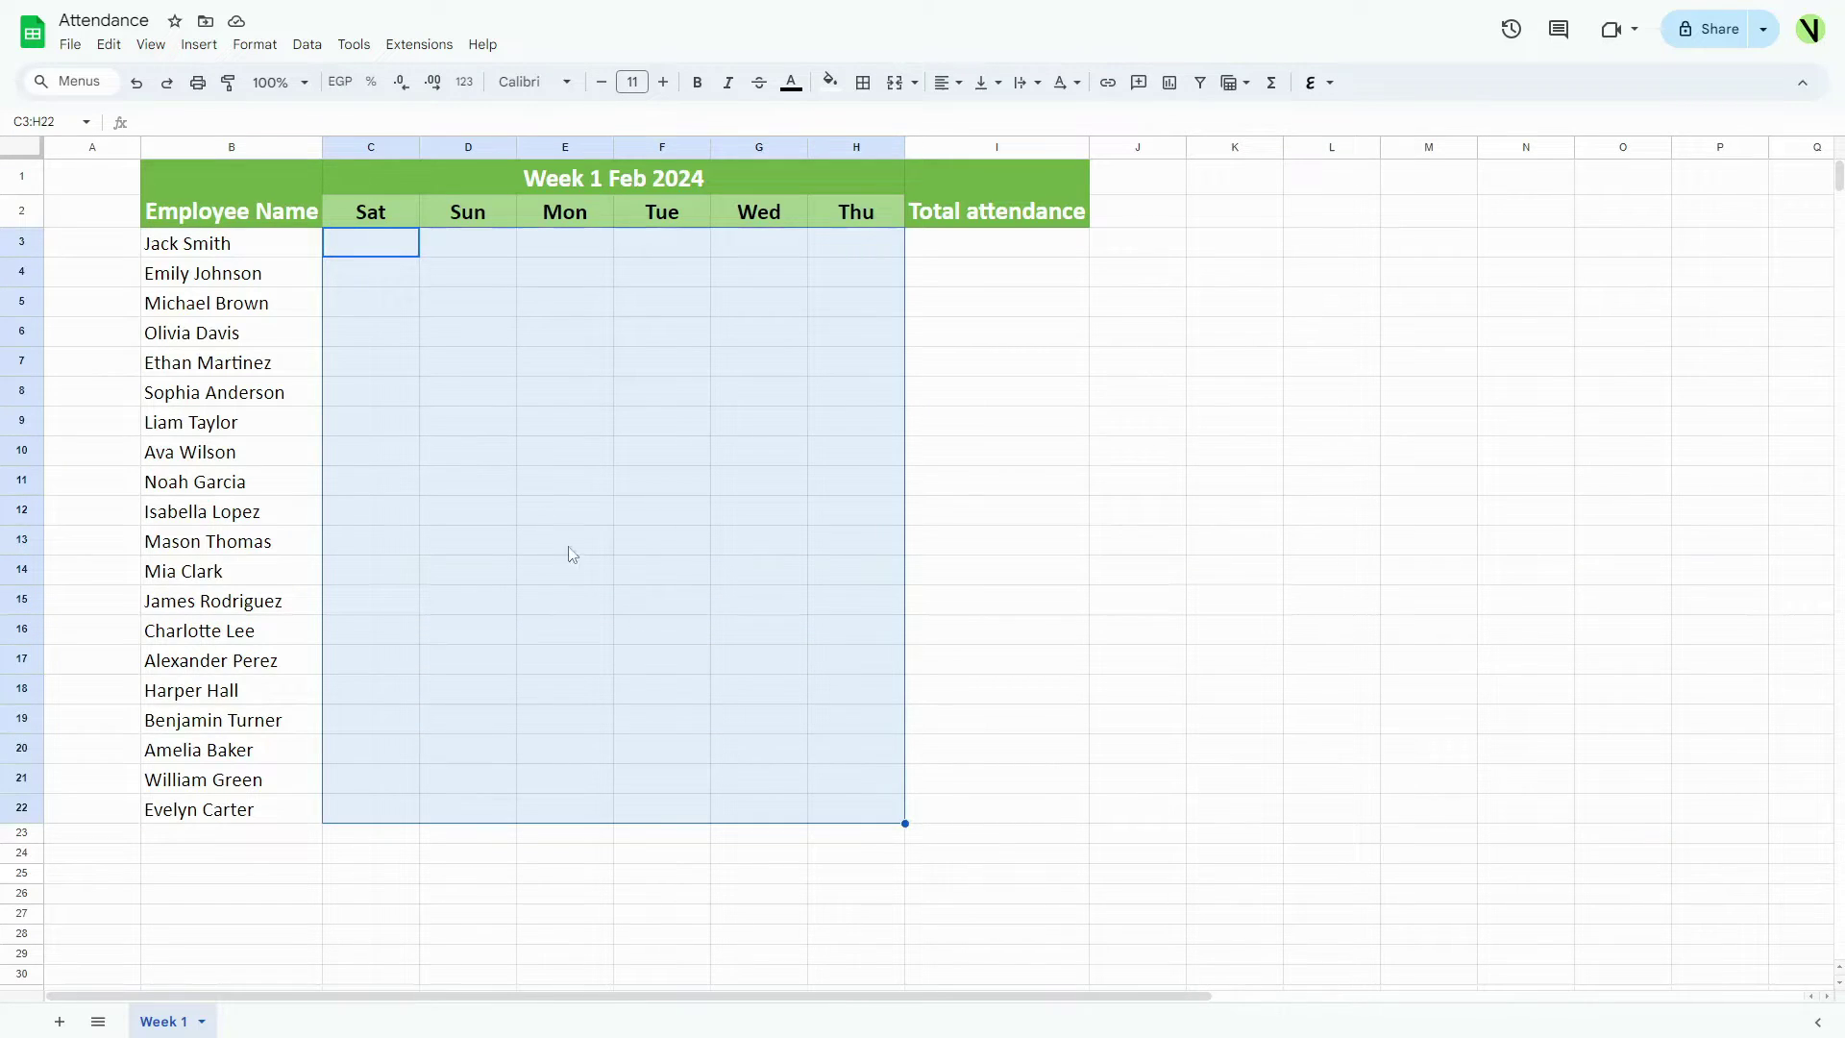
left_click(199, 45)
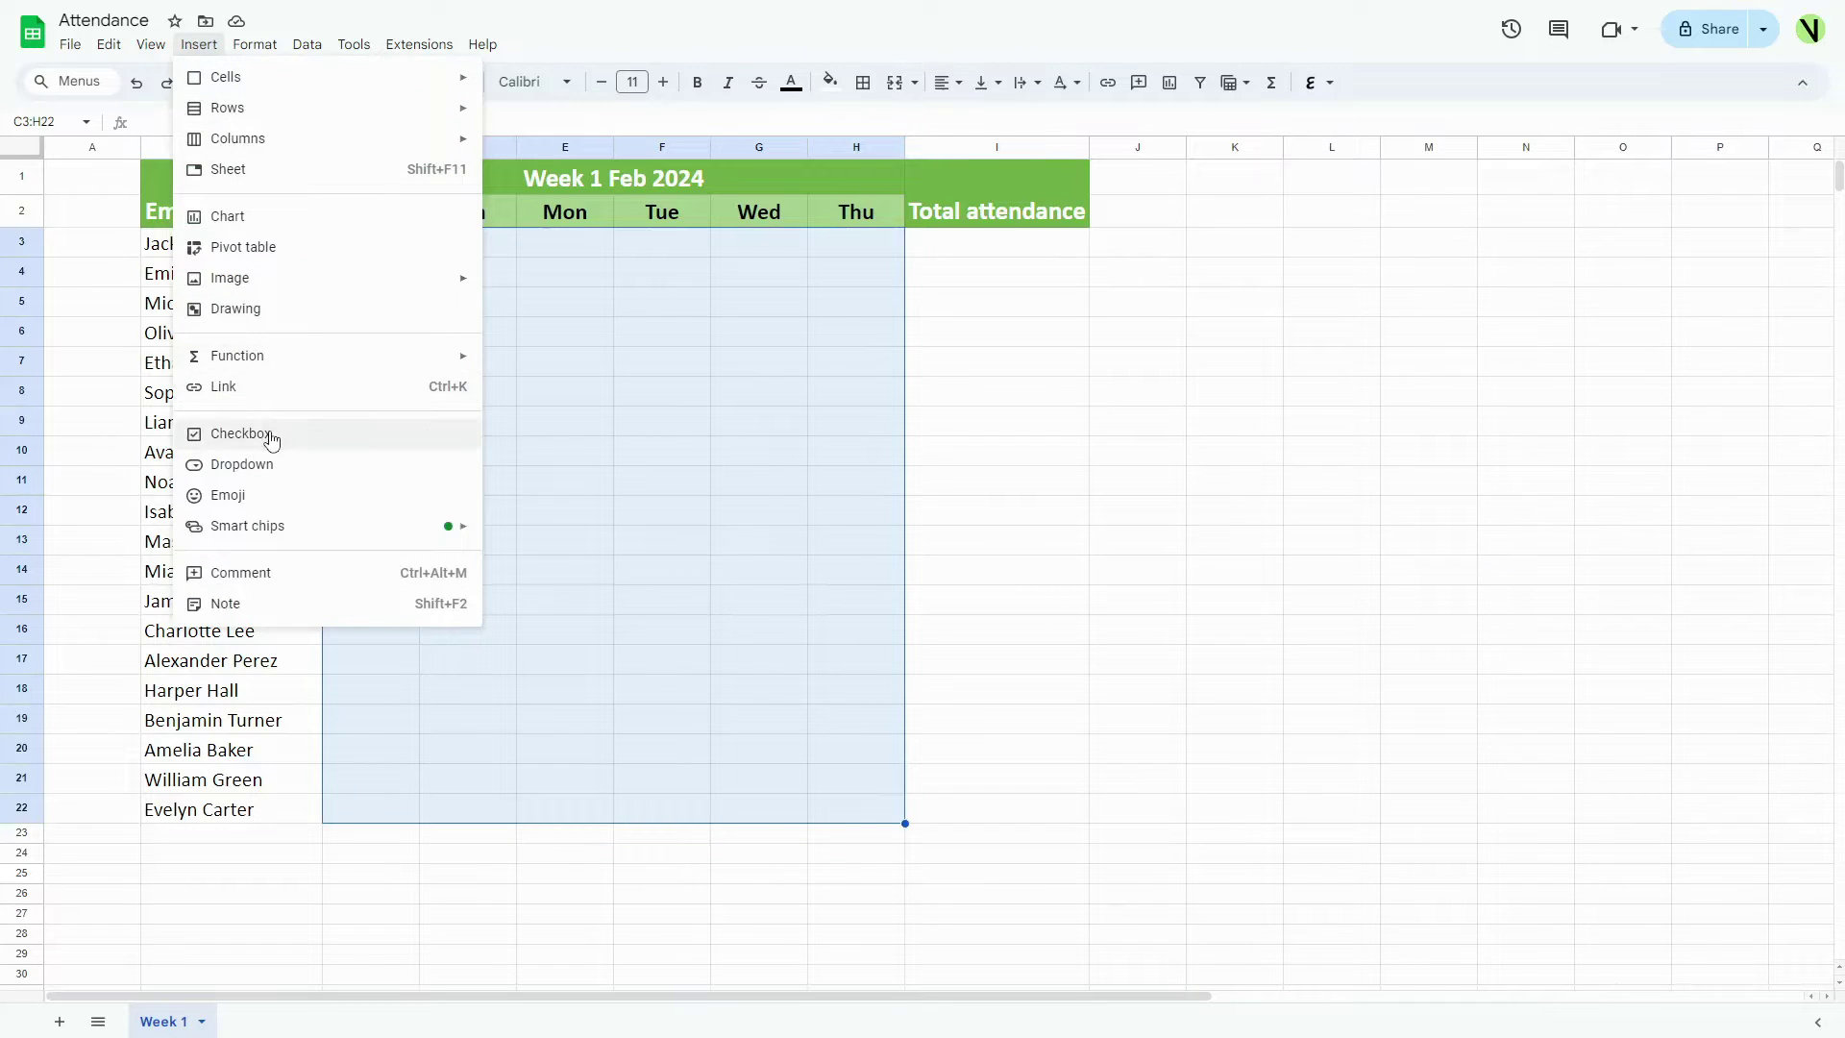
left_click(240, 432)
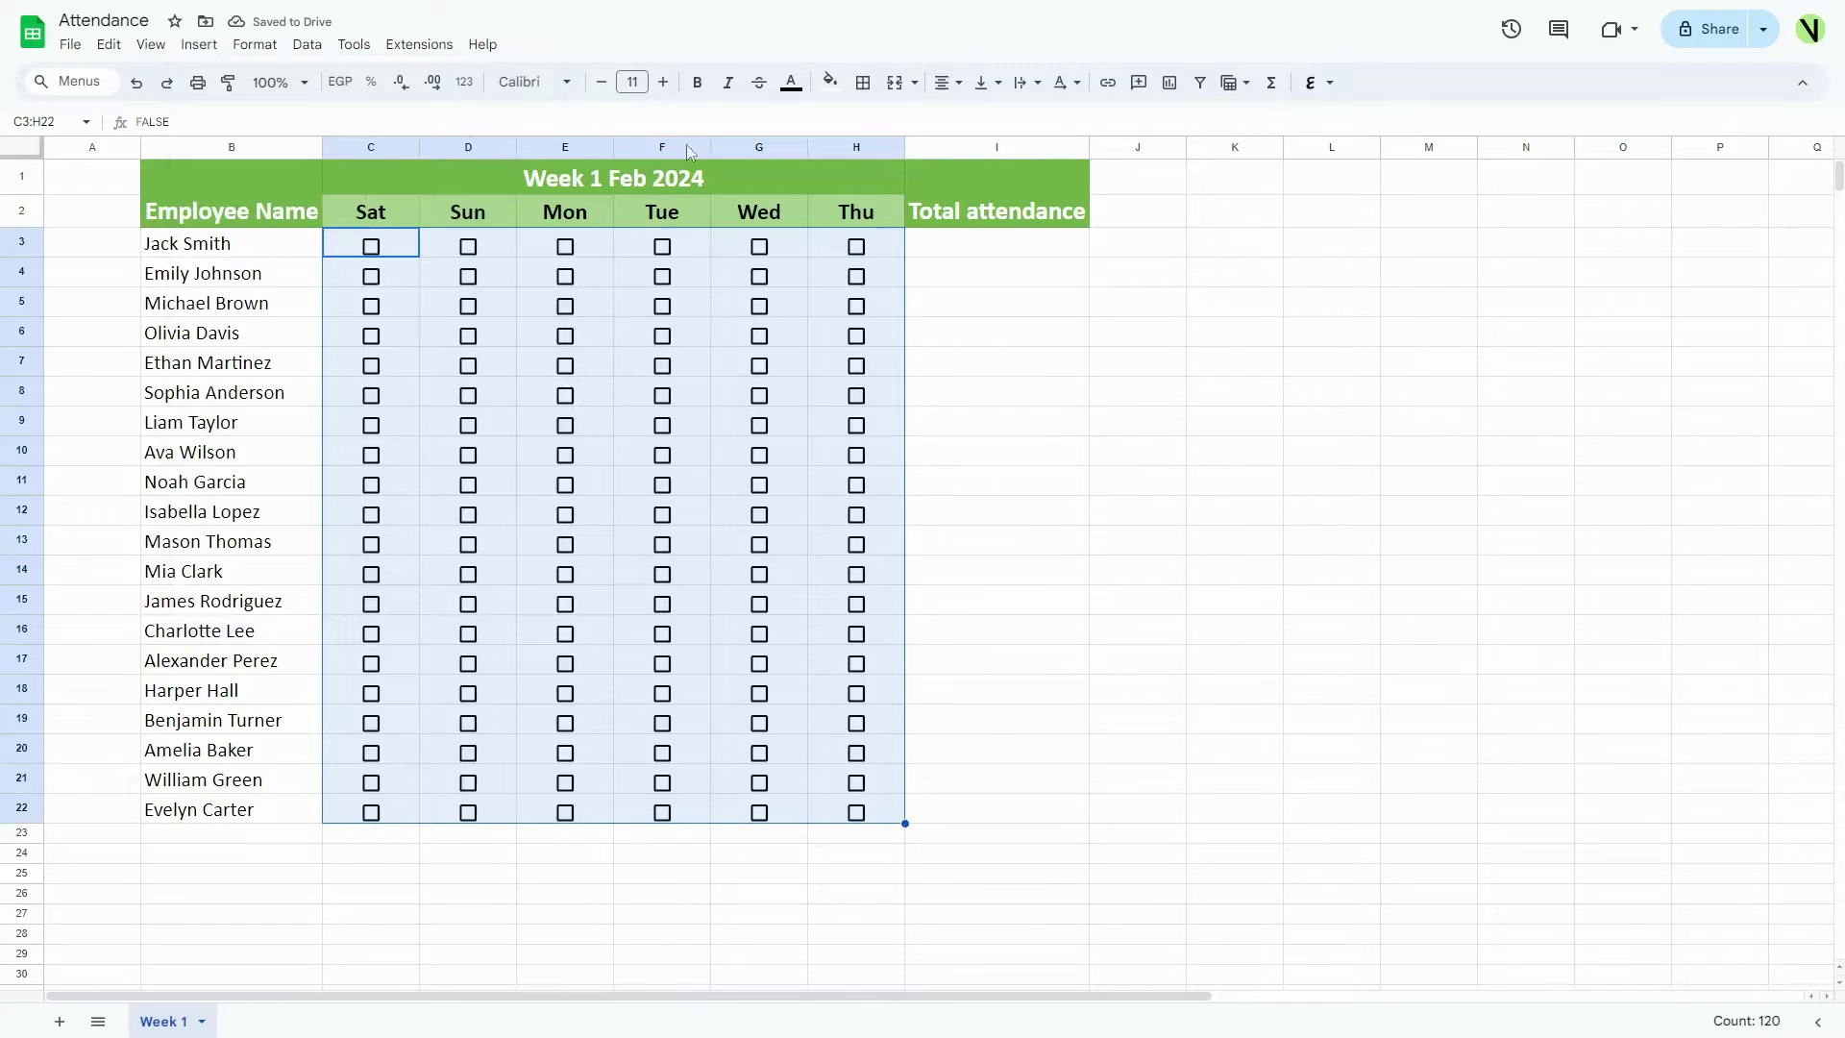
left_click(953, 256)
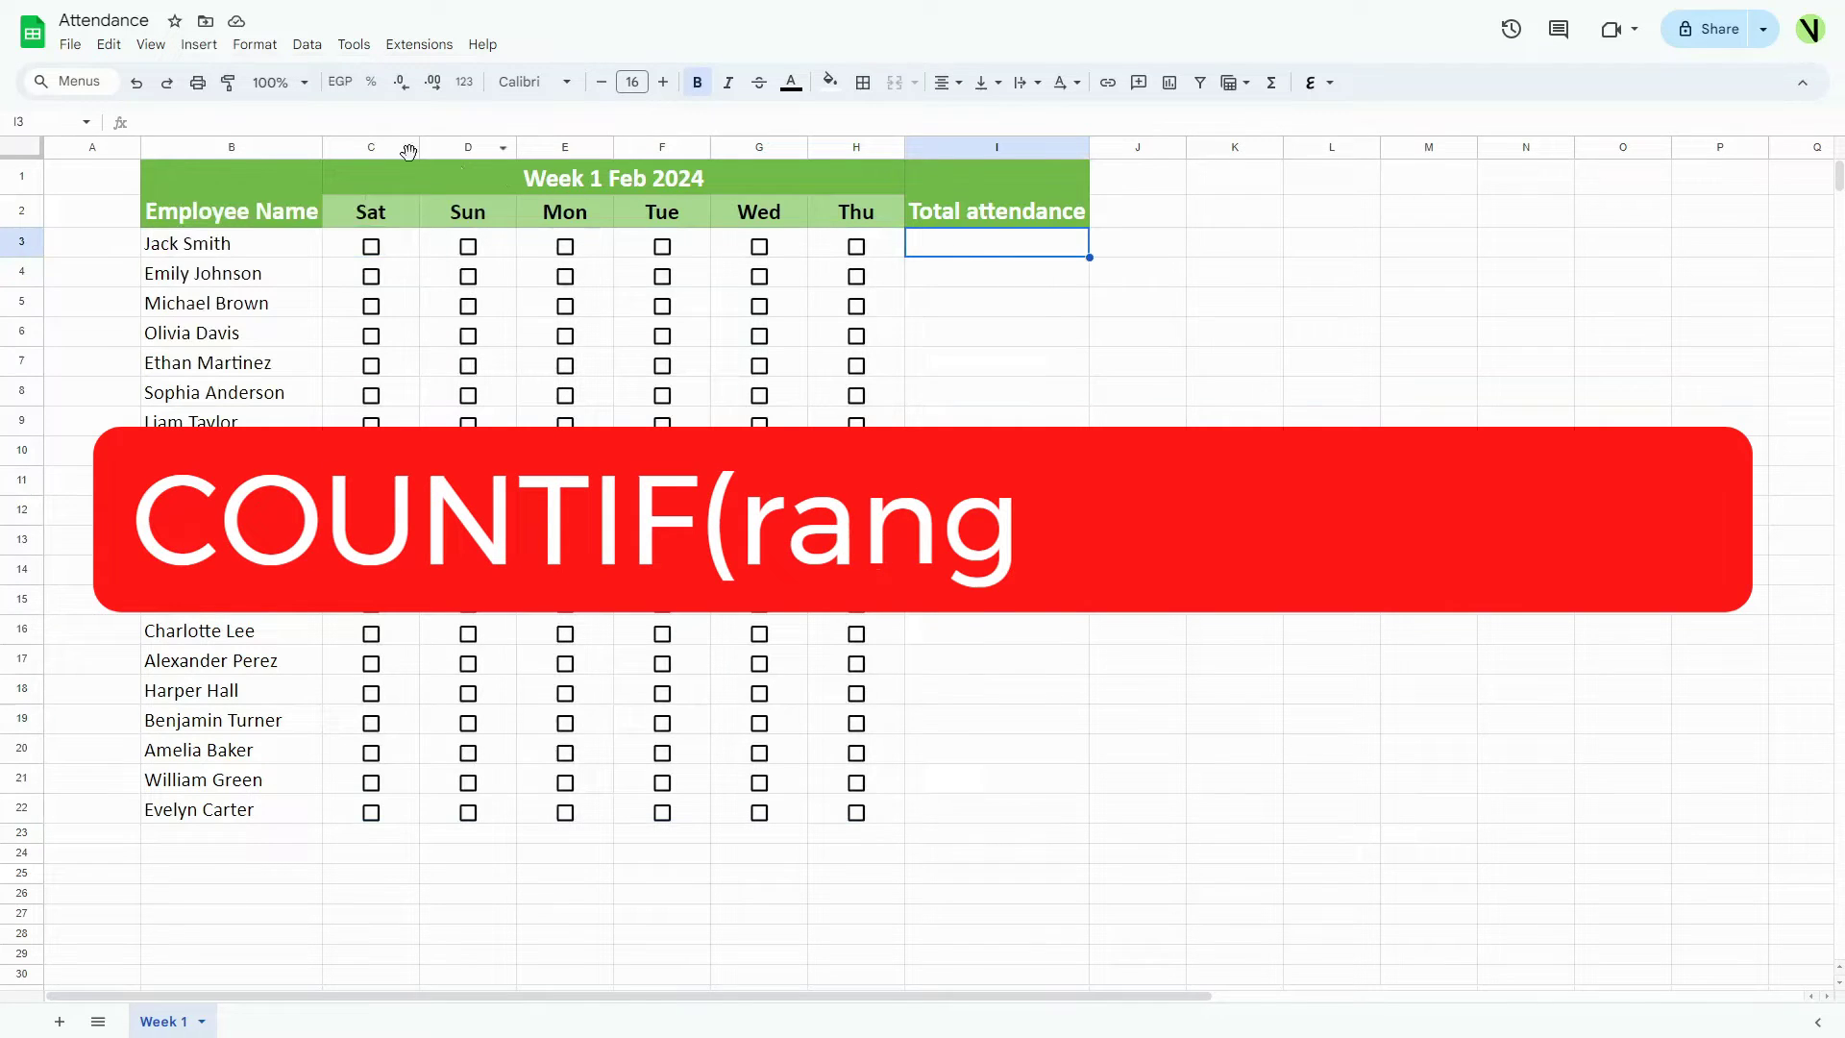
left_click(346, 120)
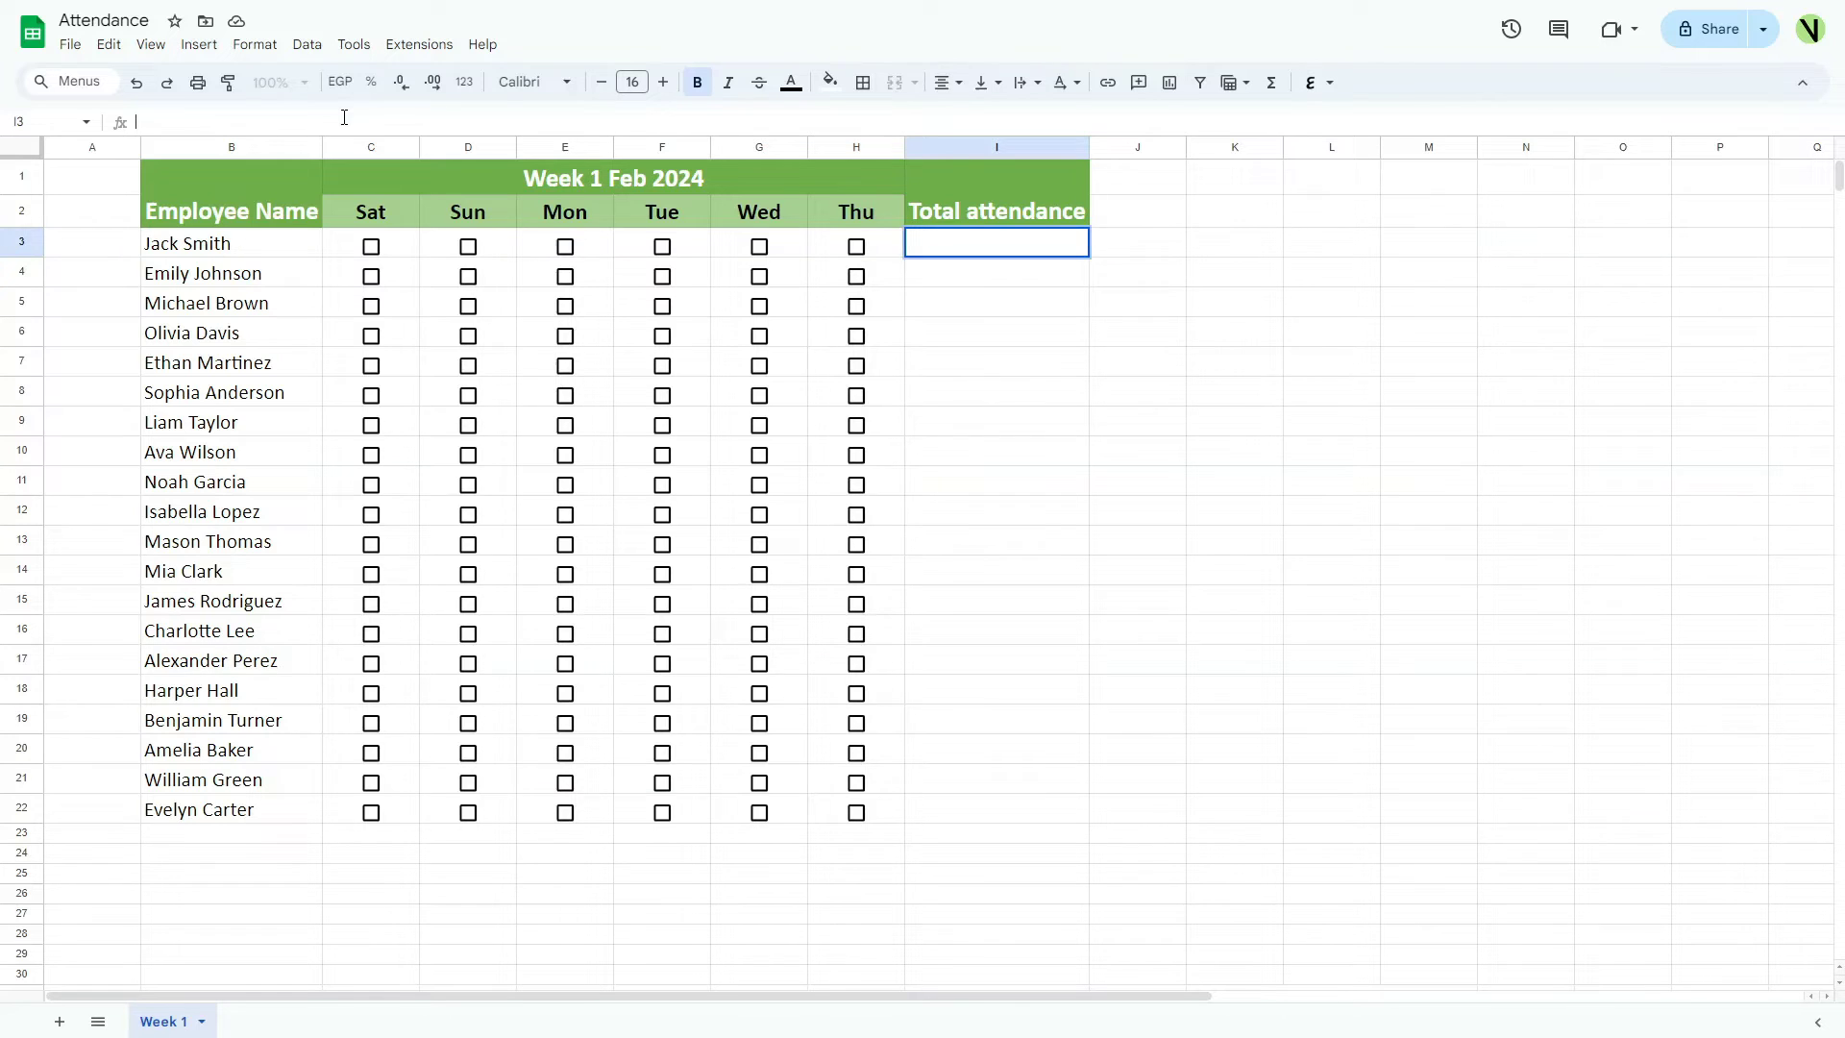
type("=")
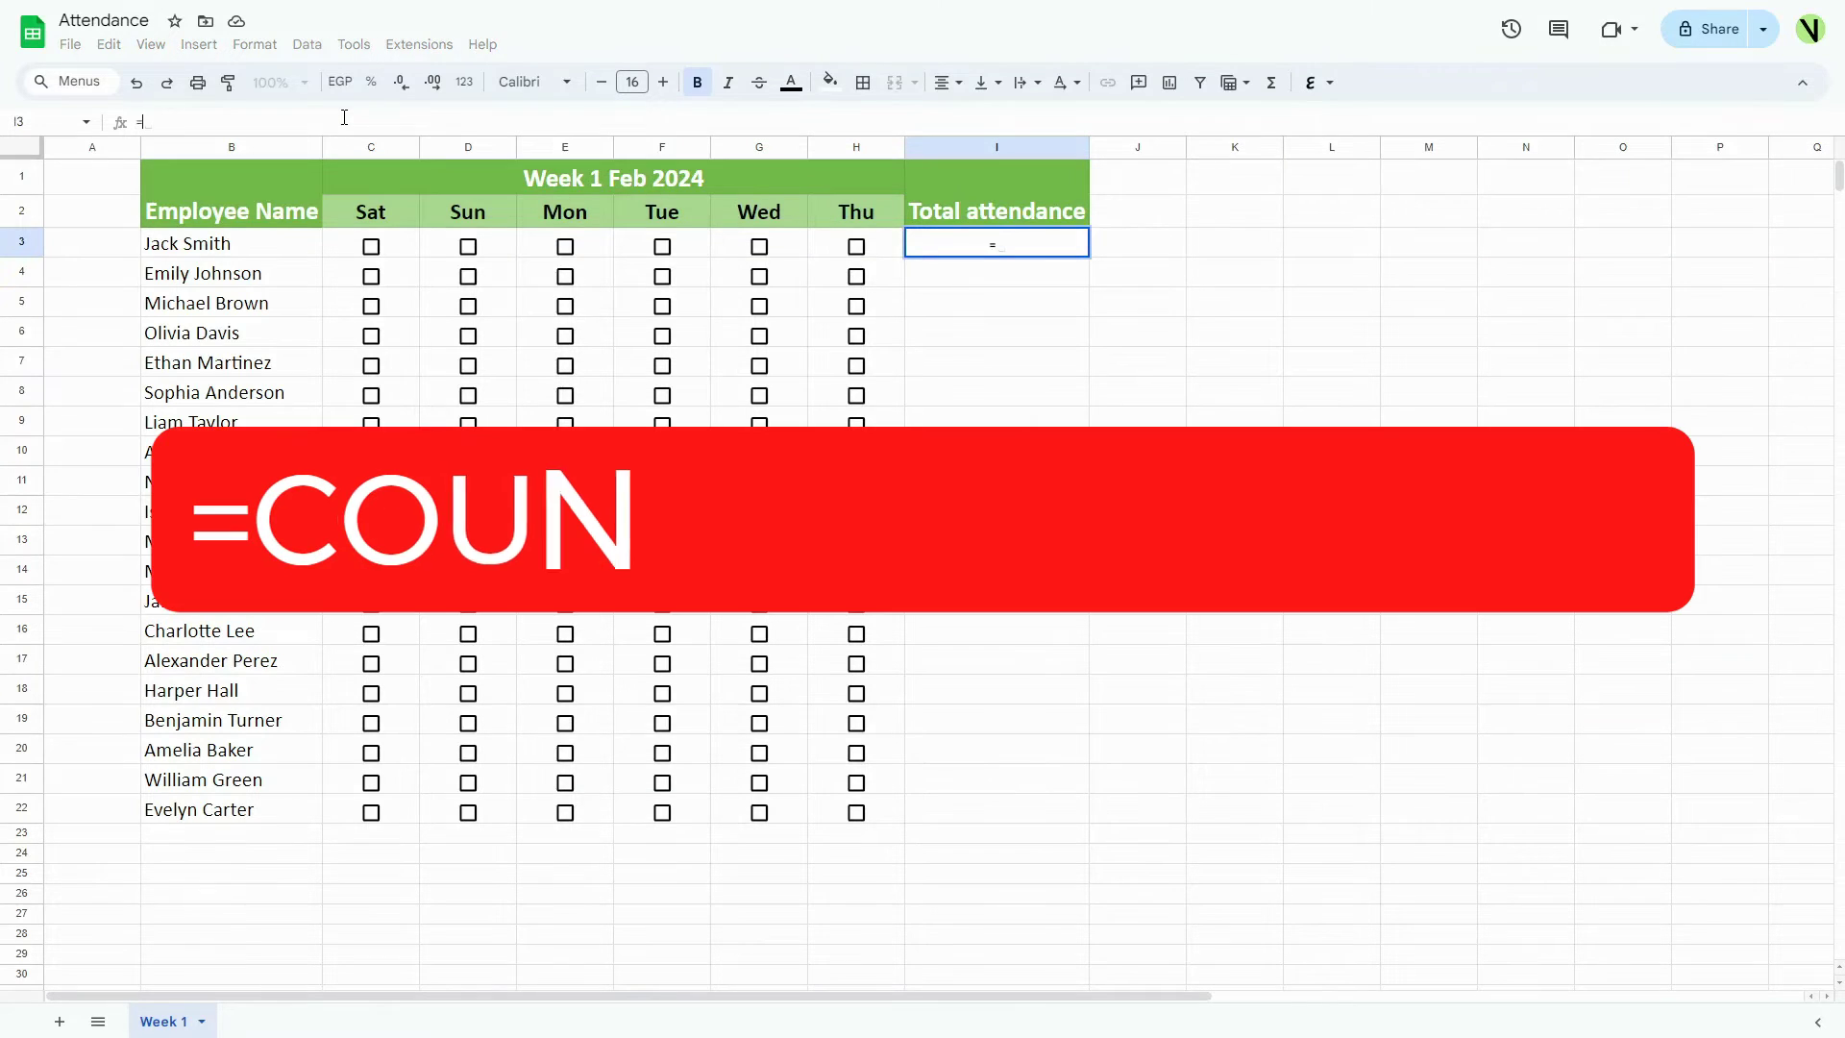
type("cou")
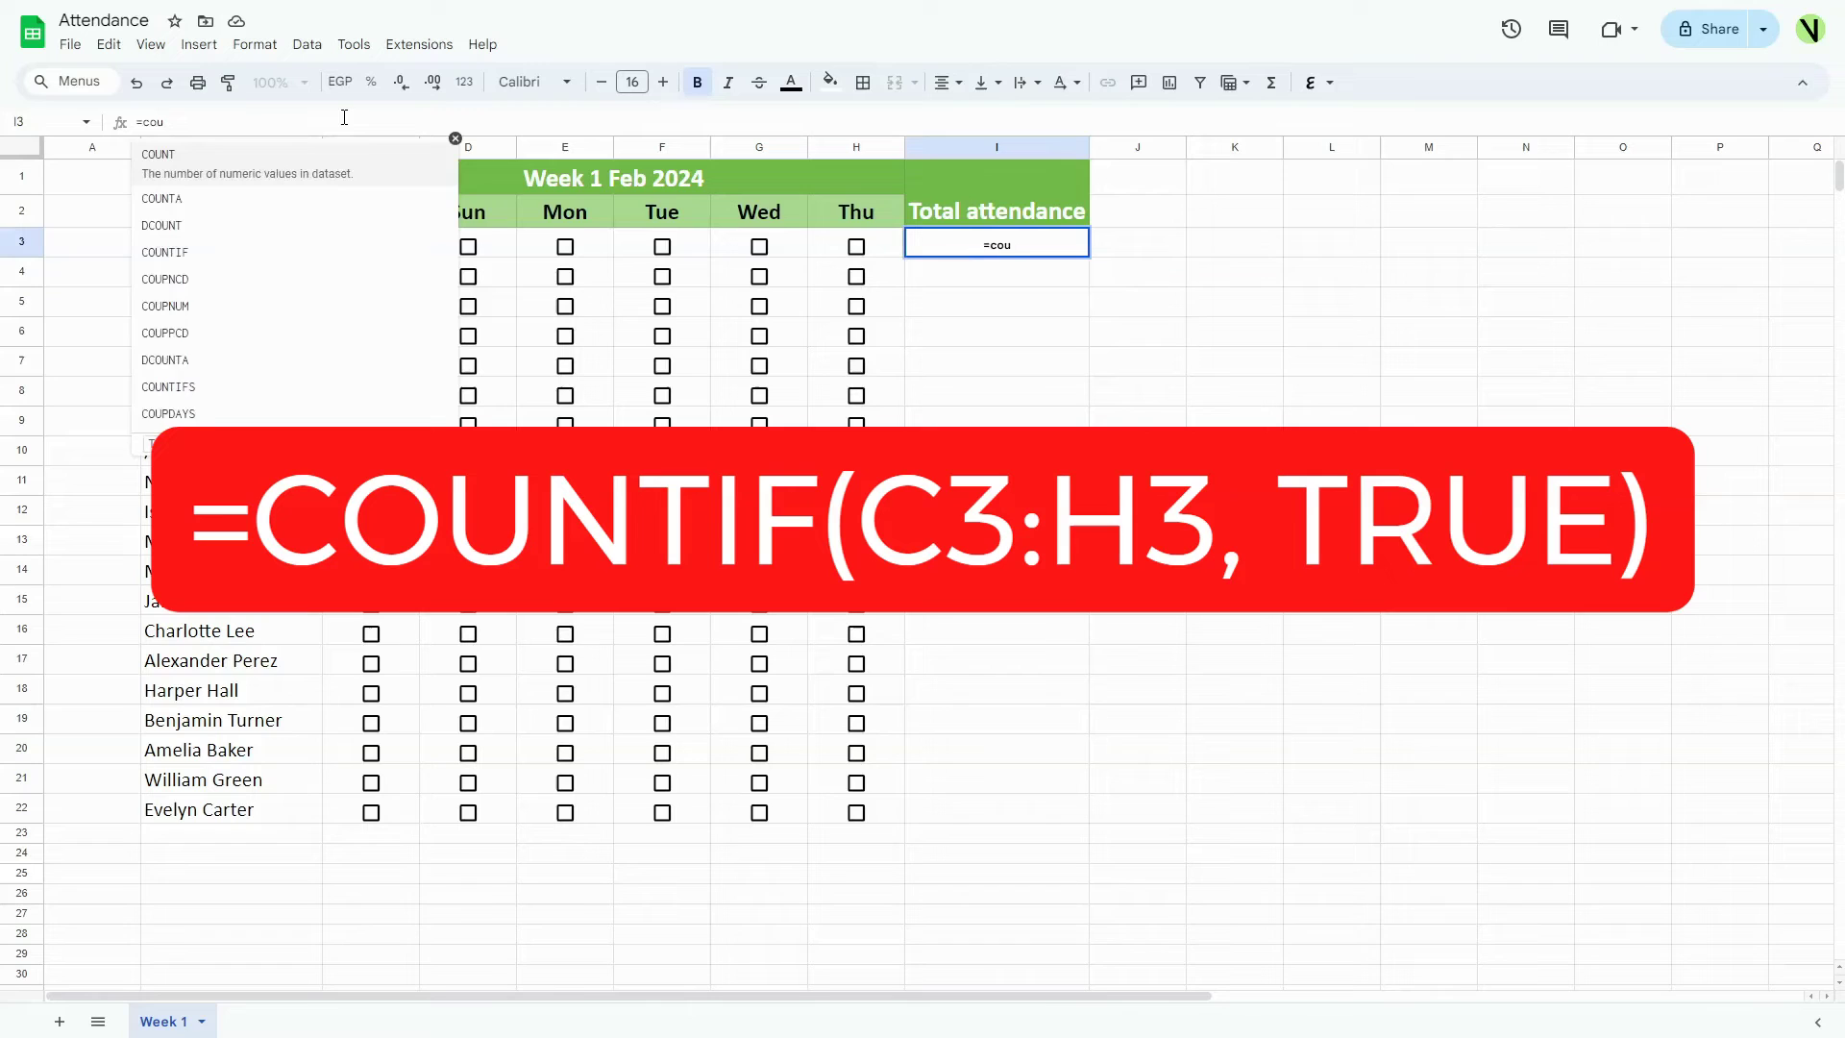
type("nt")
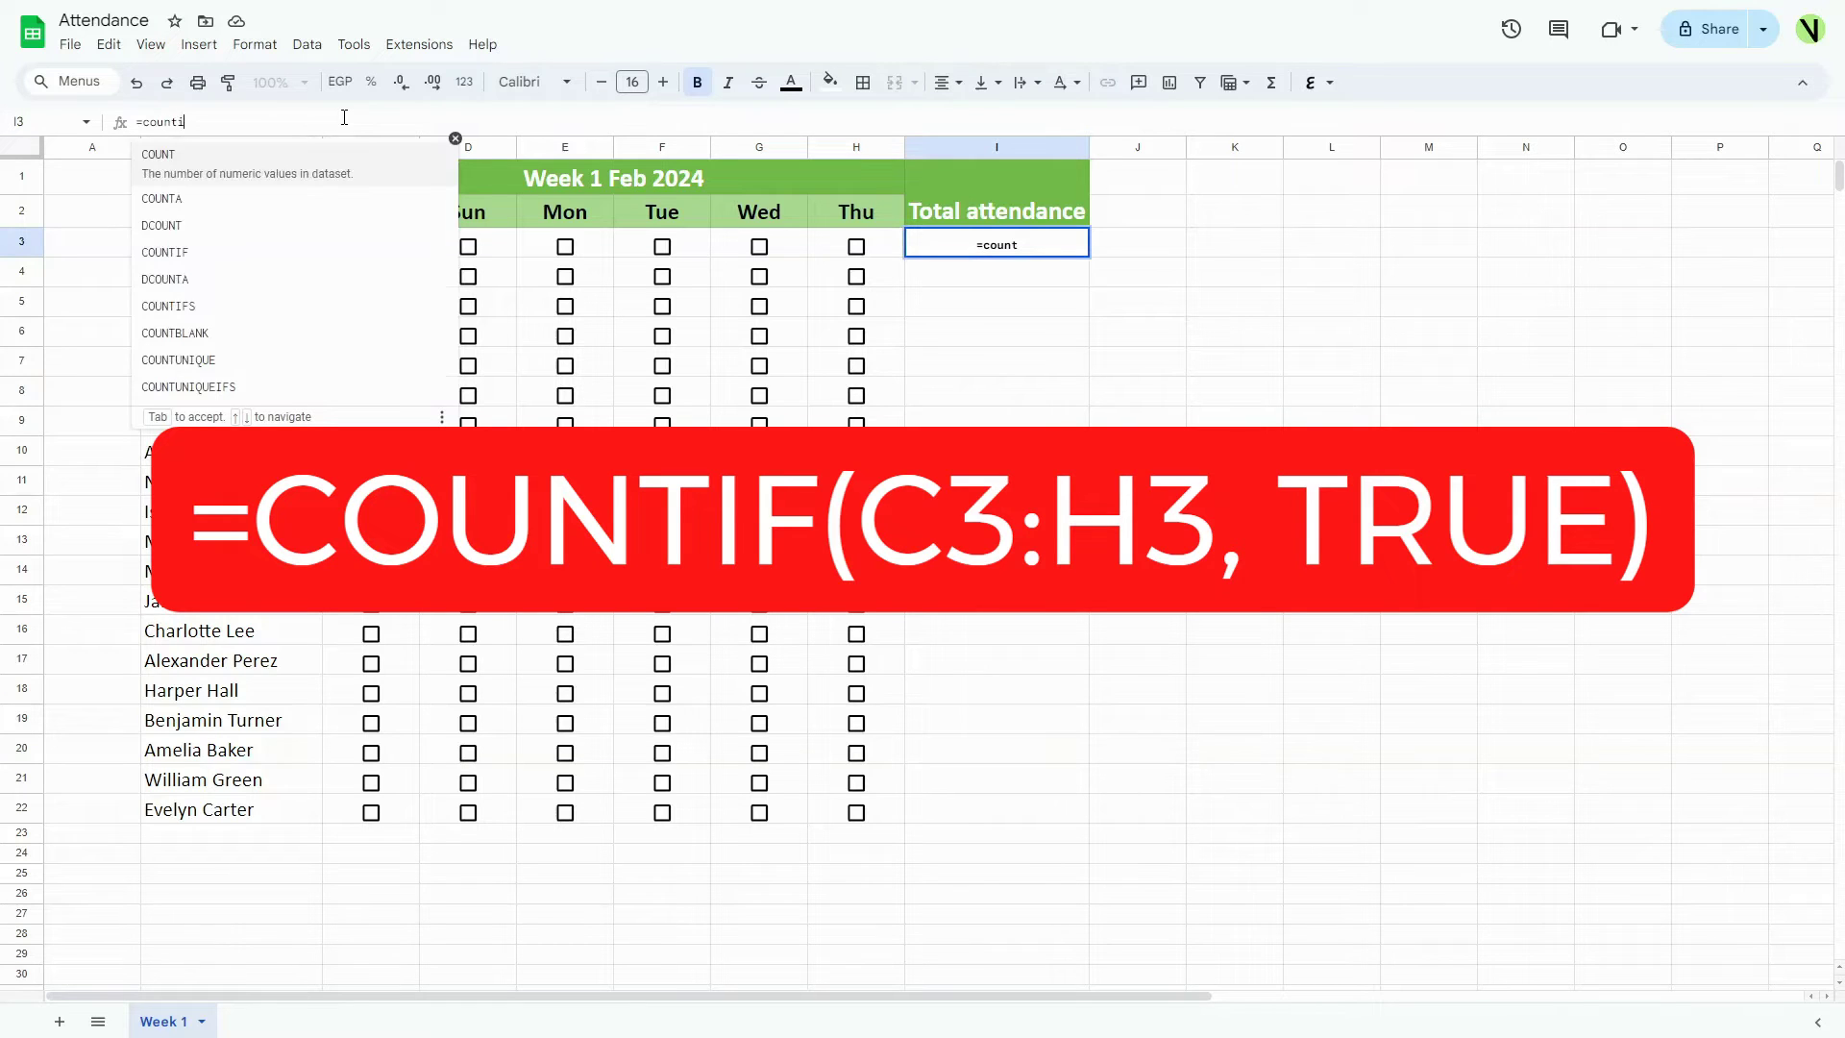
type("f(")
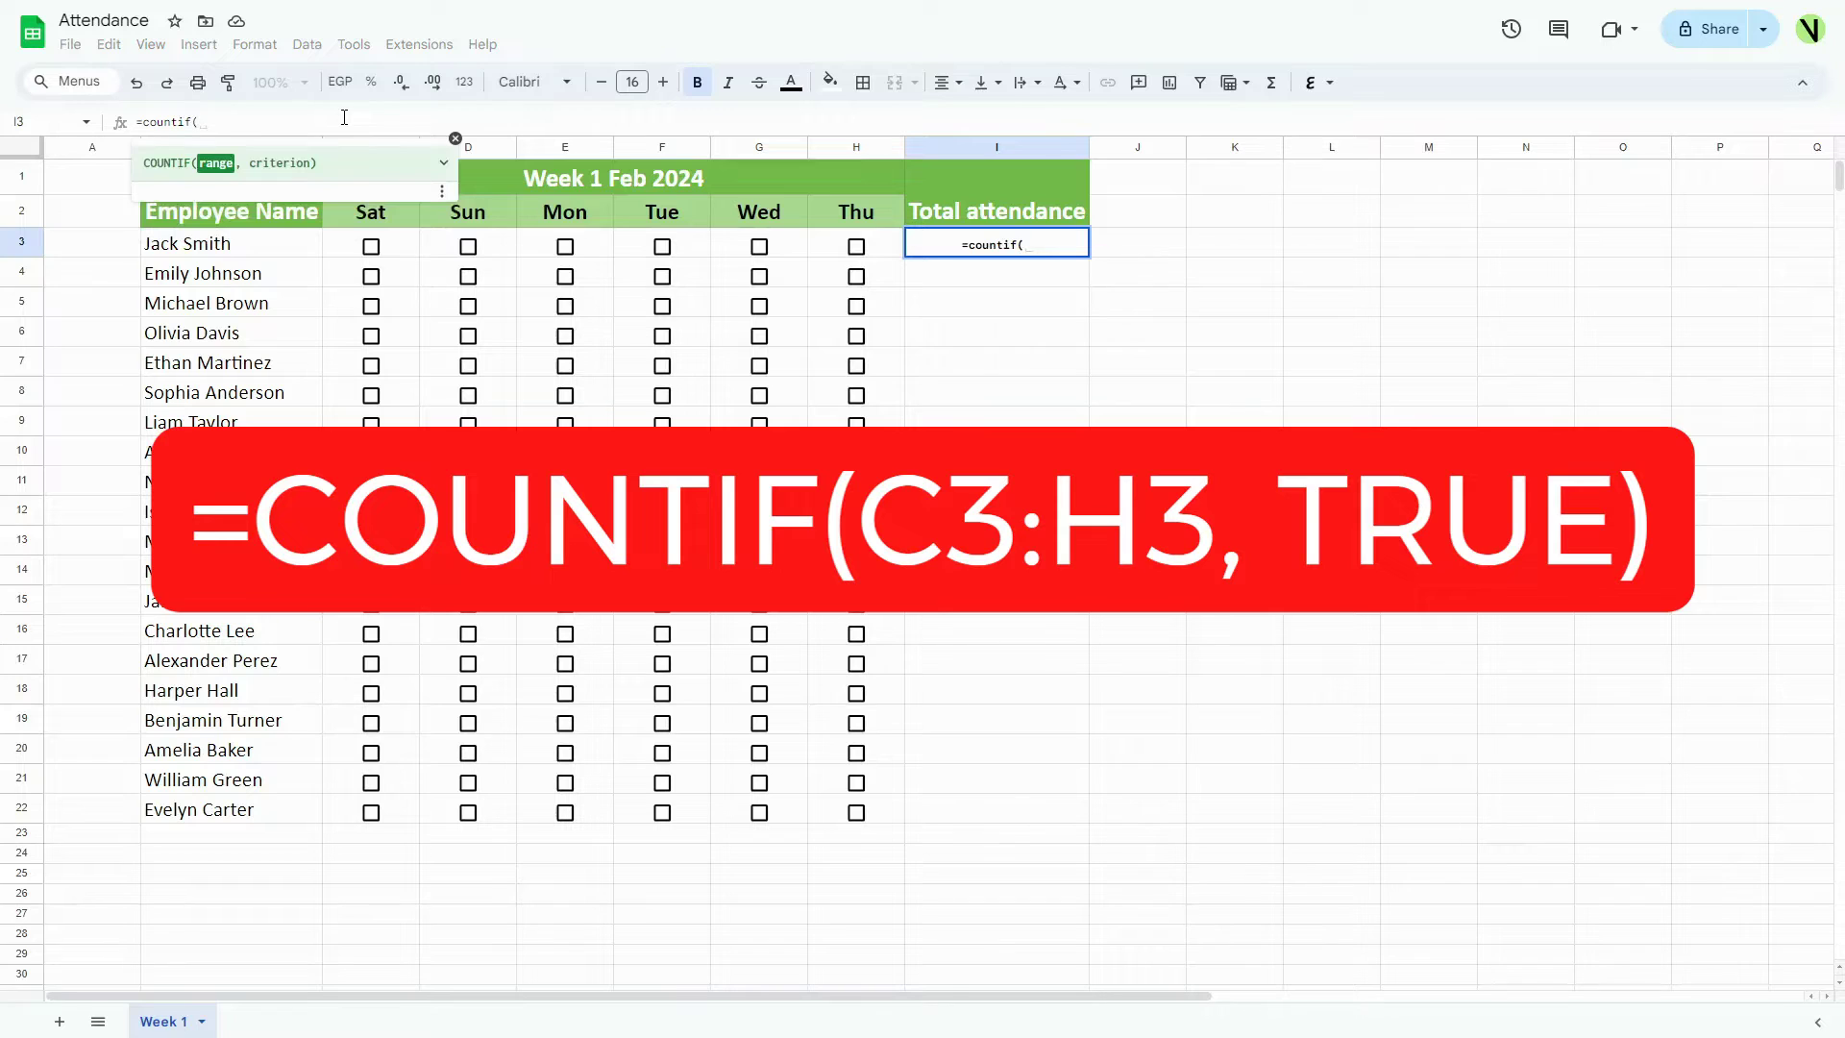
type("c3:")
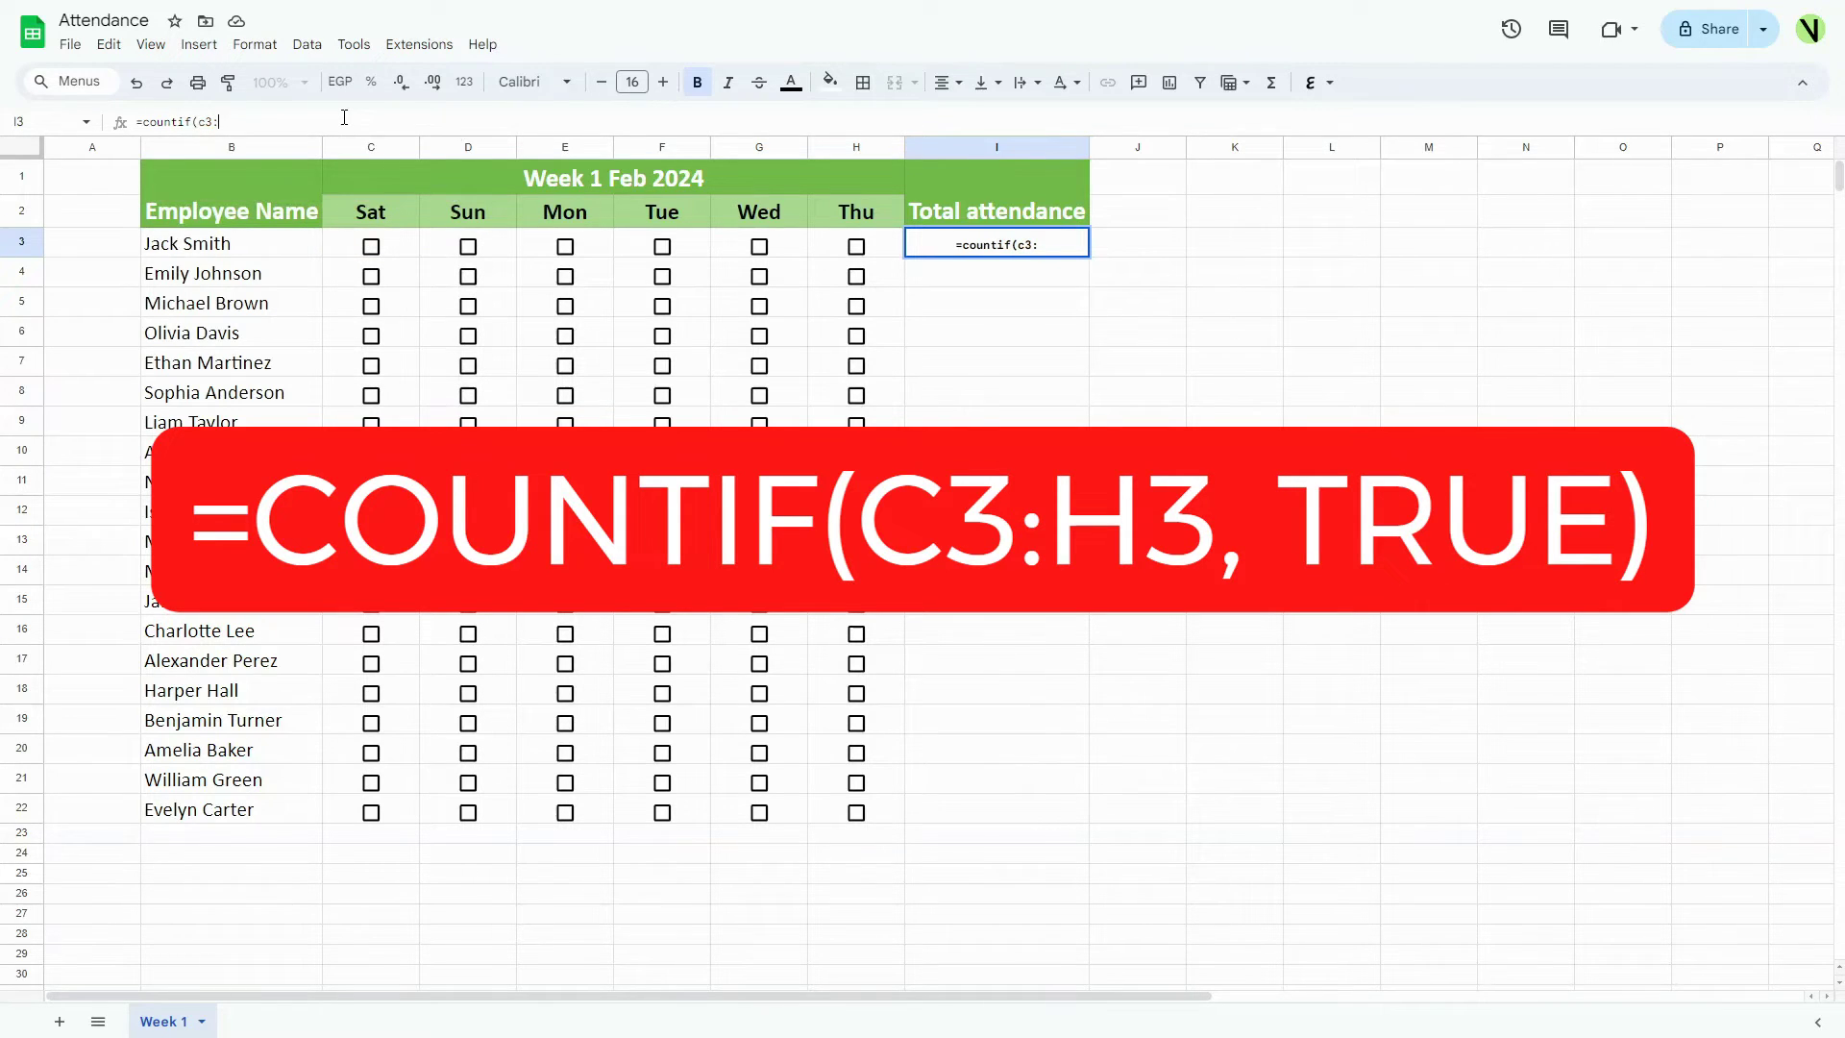
type("h3")
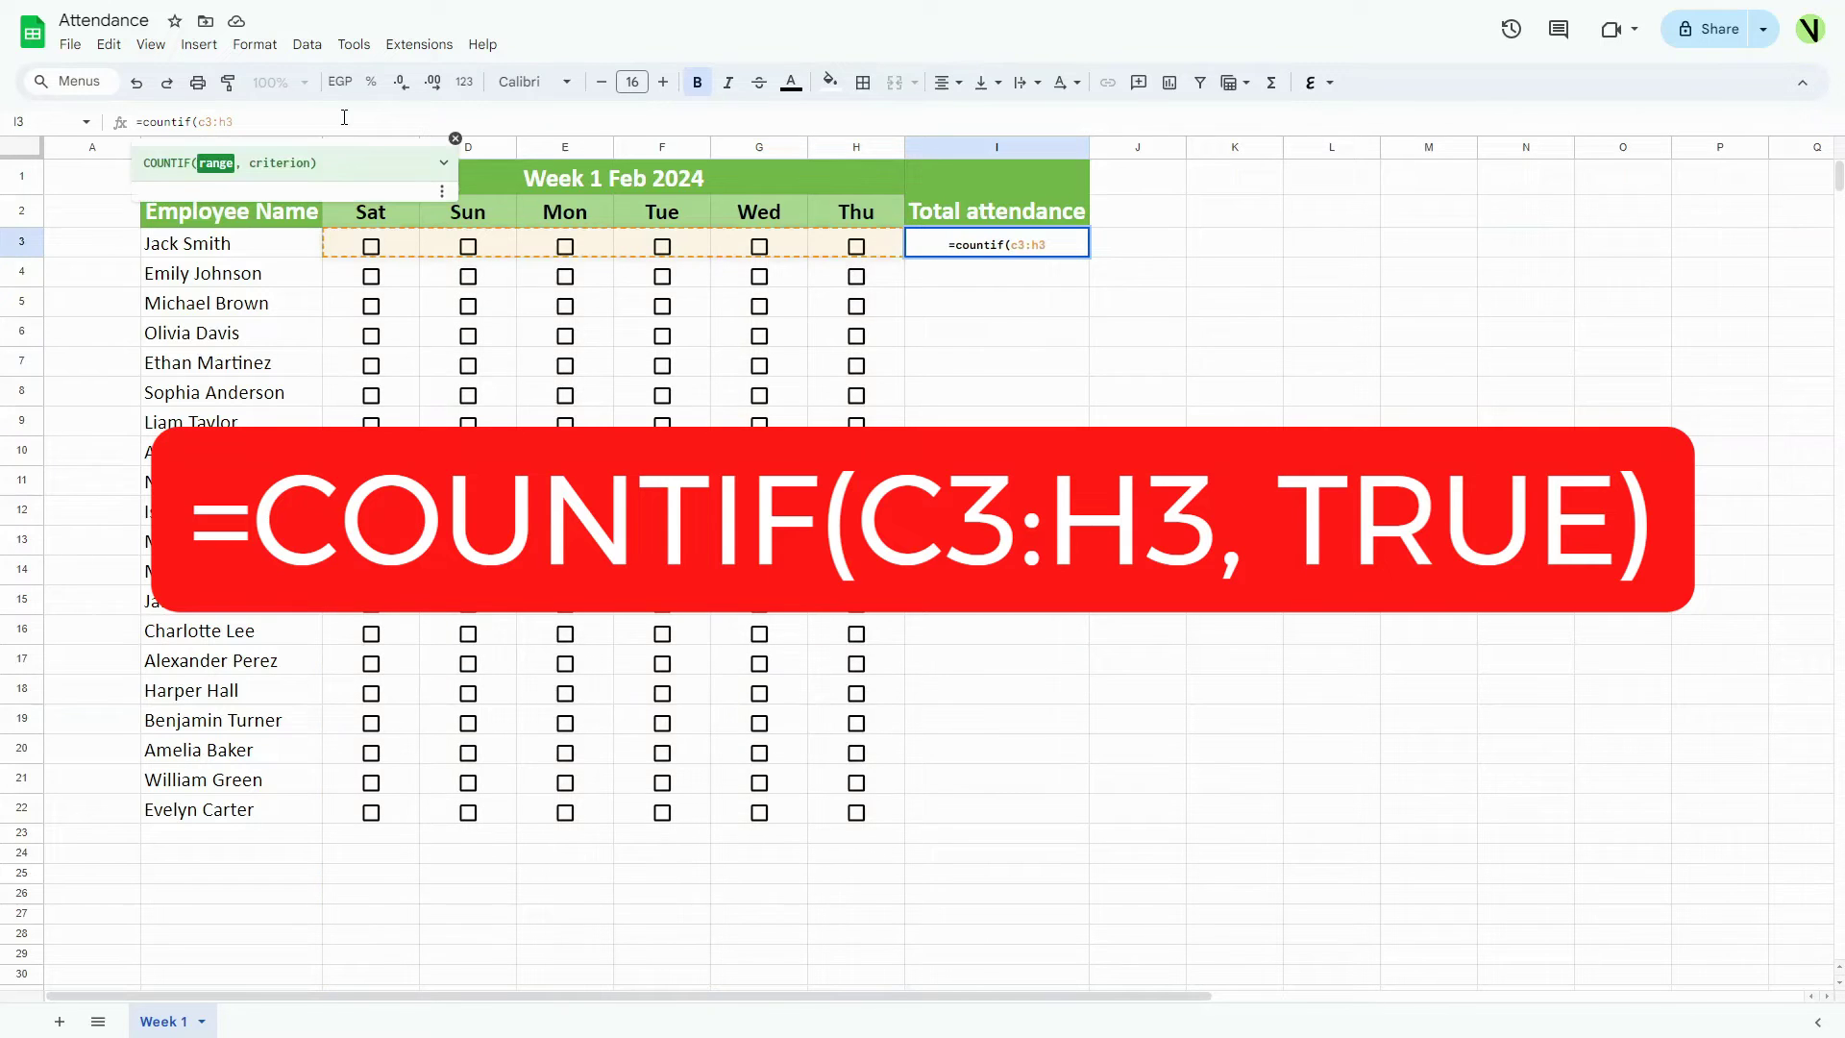
type(", ")
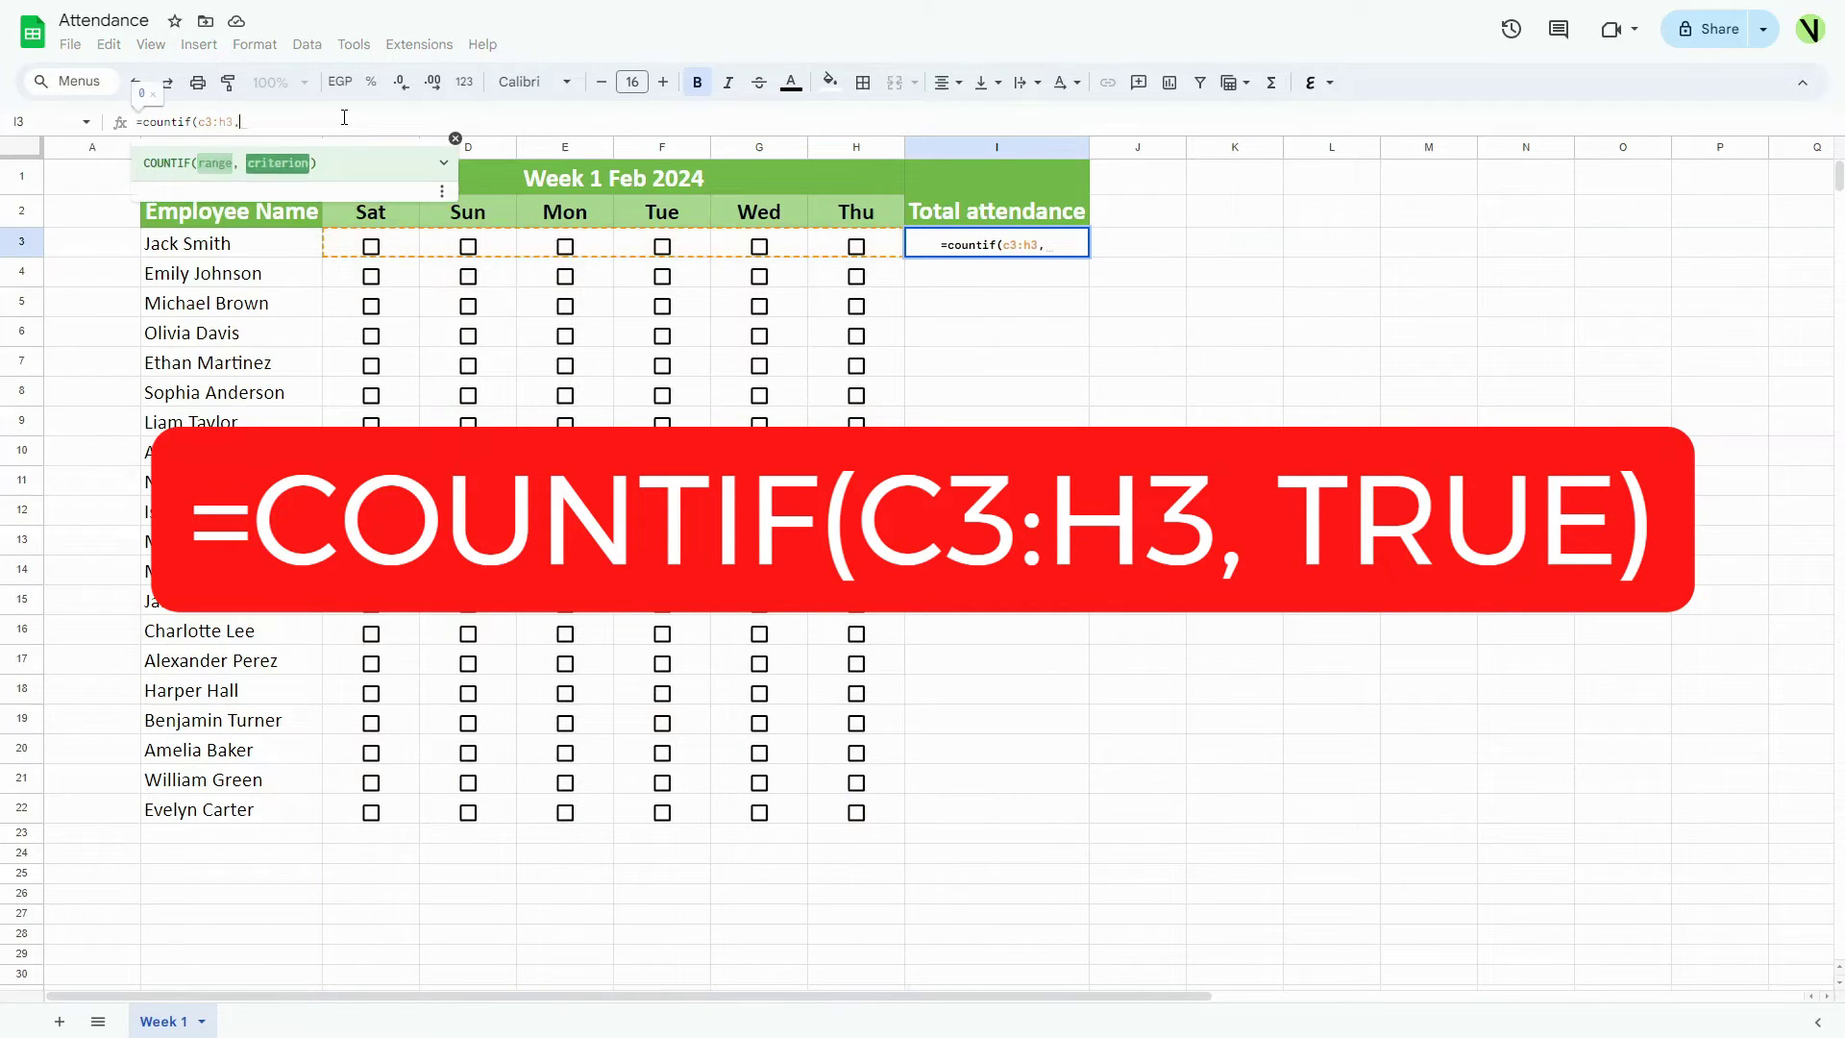
type("tr")
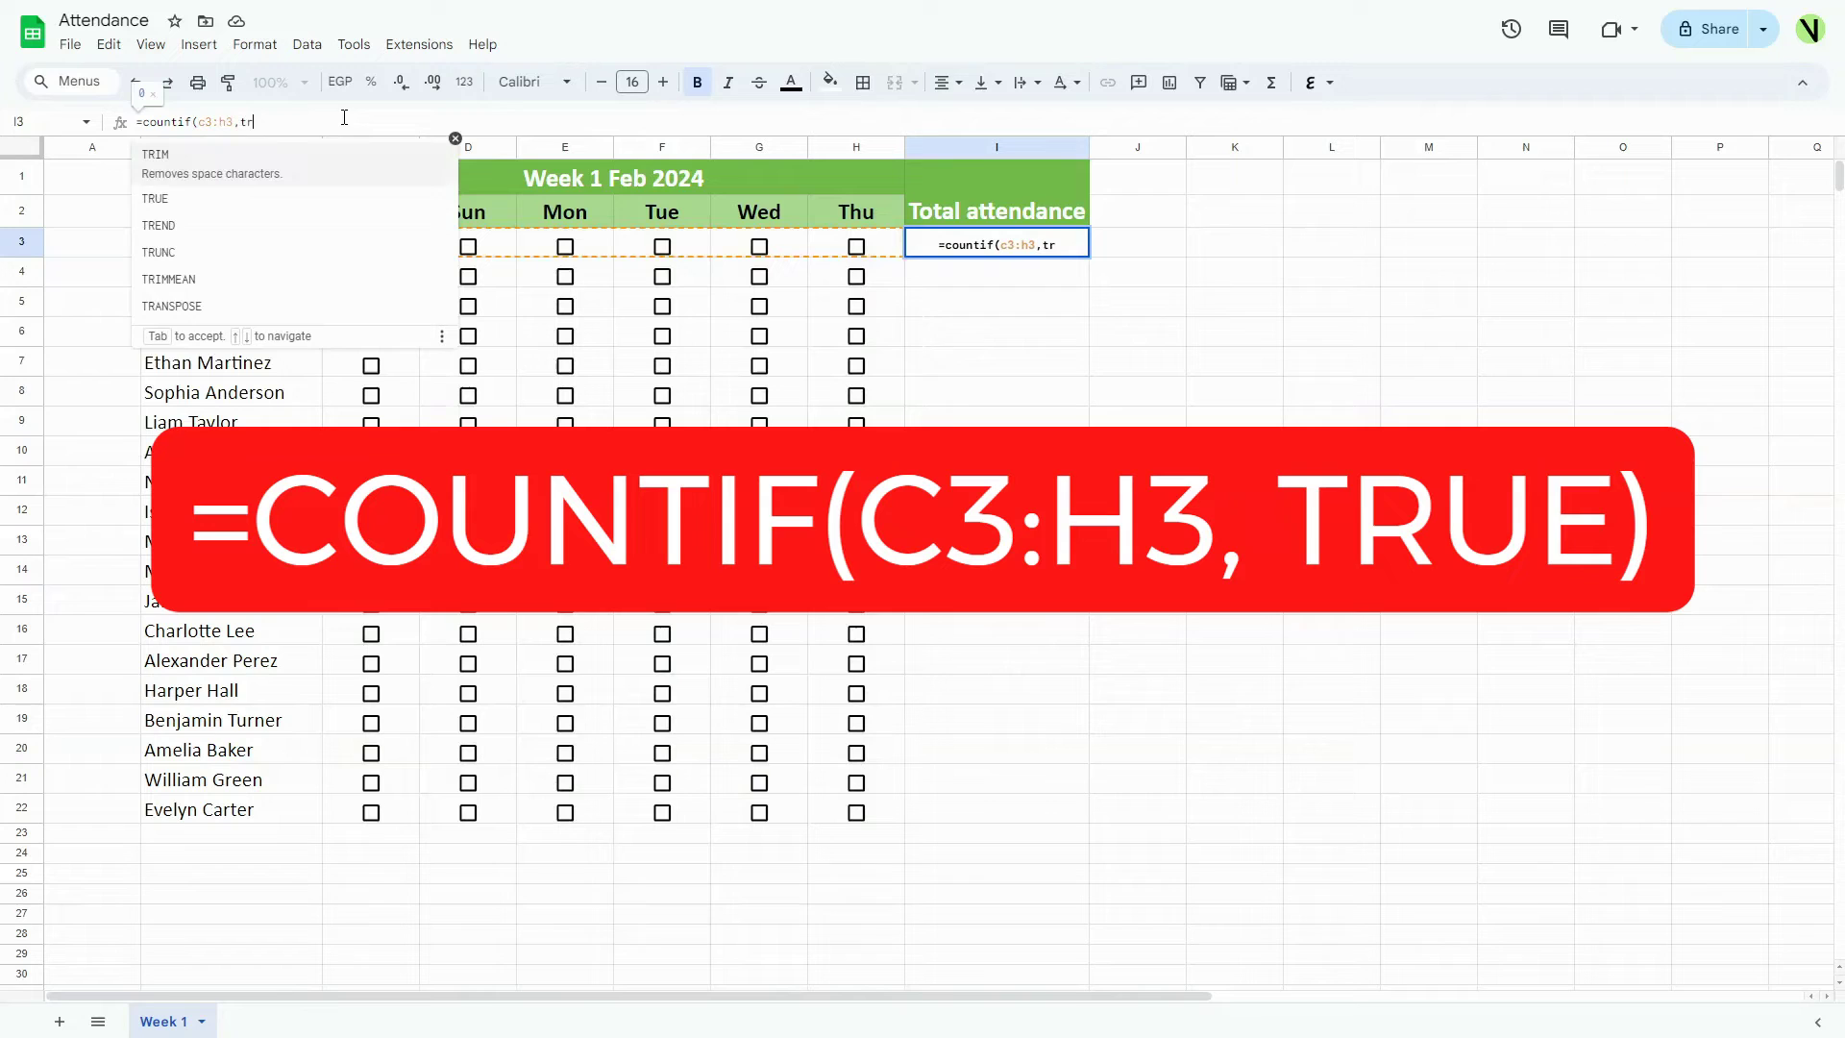
type("ue")
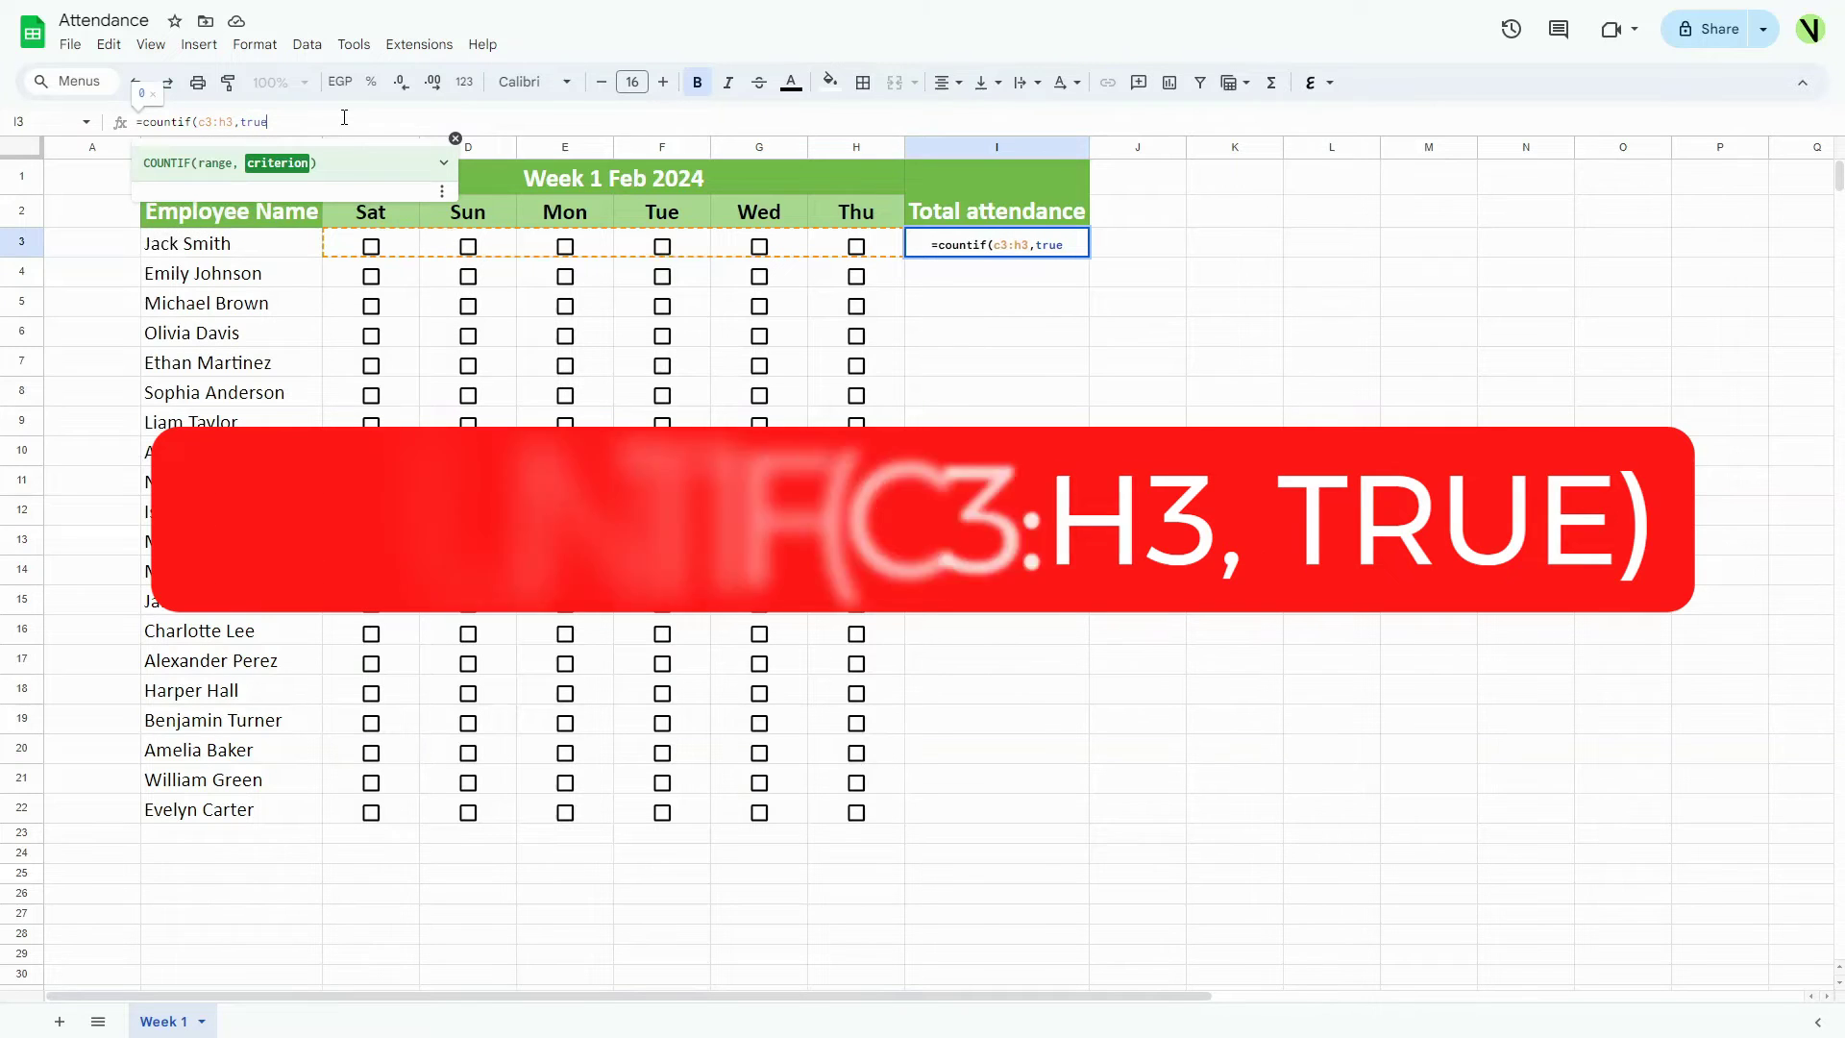
type(")")
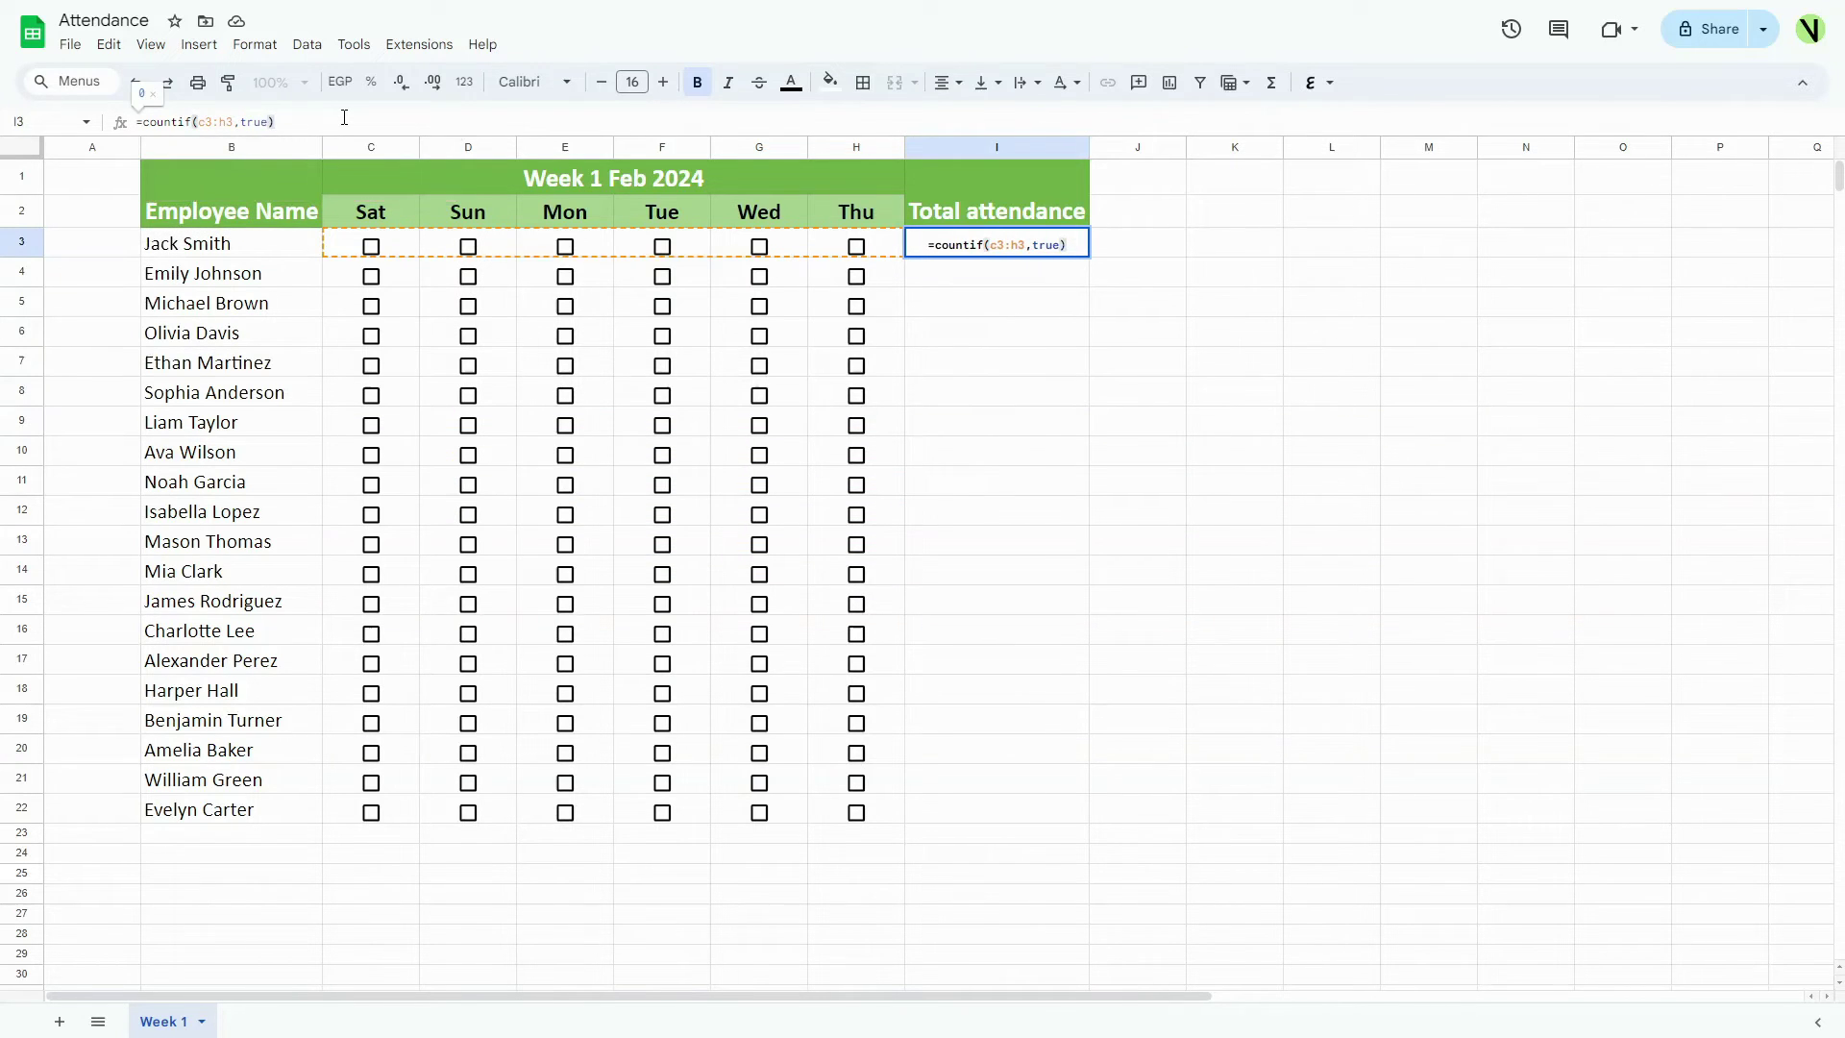
key("Return")
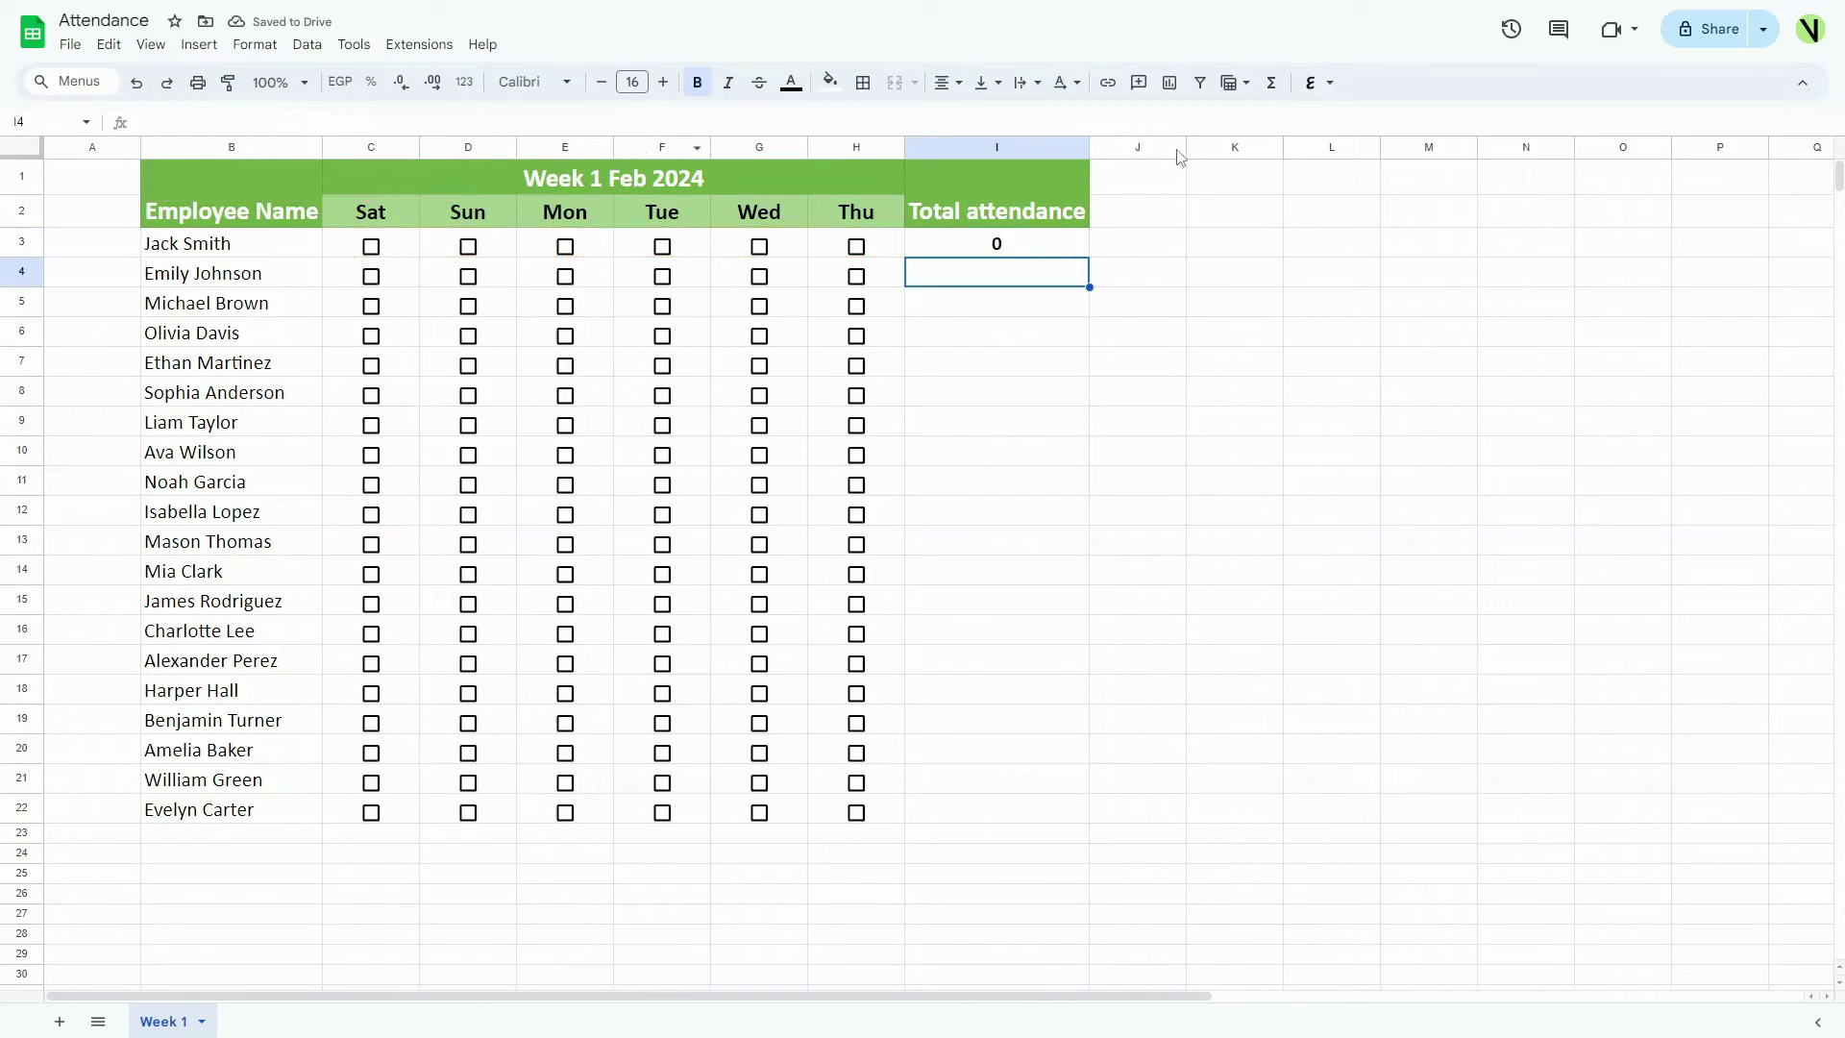
Fill the COUNTIF formula from I3 down to I22 for all employees
left_click(1059, 248)
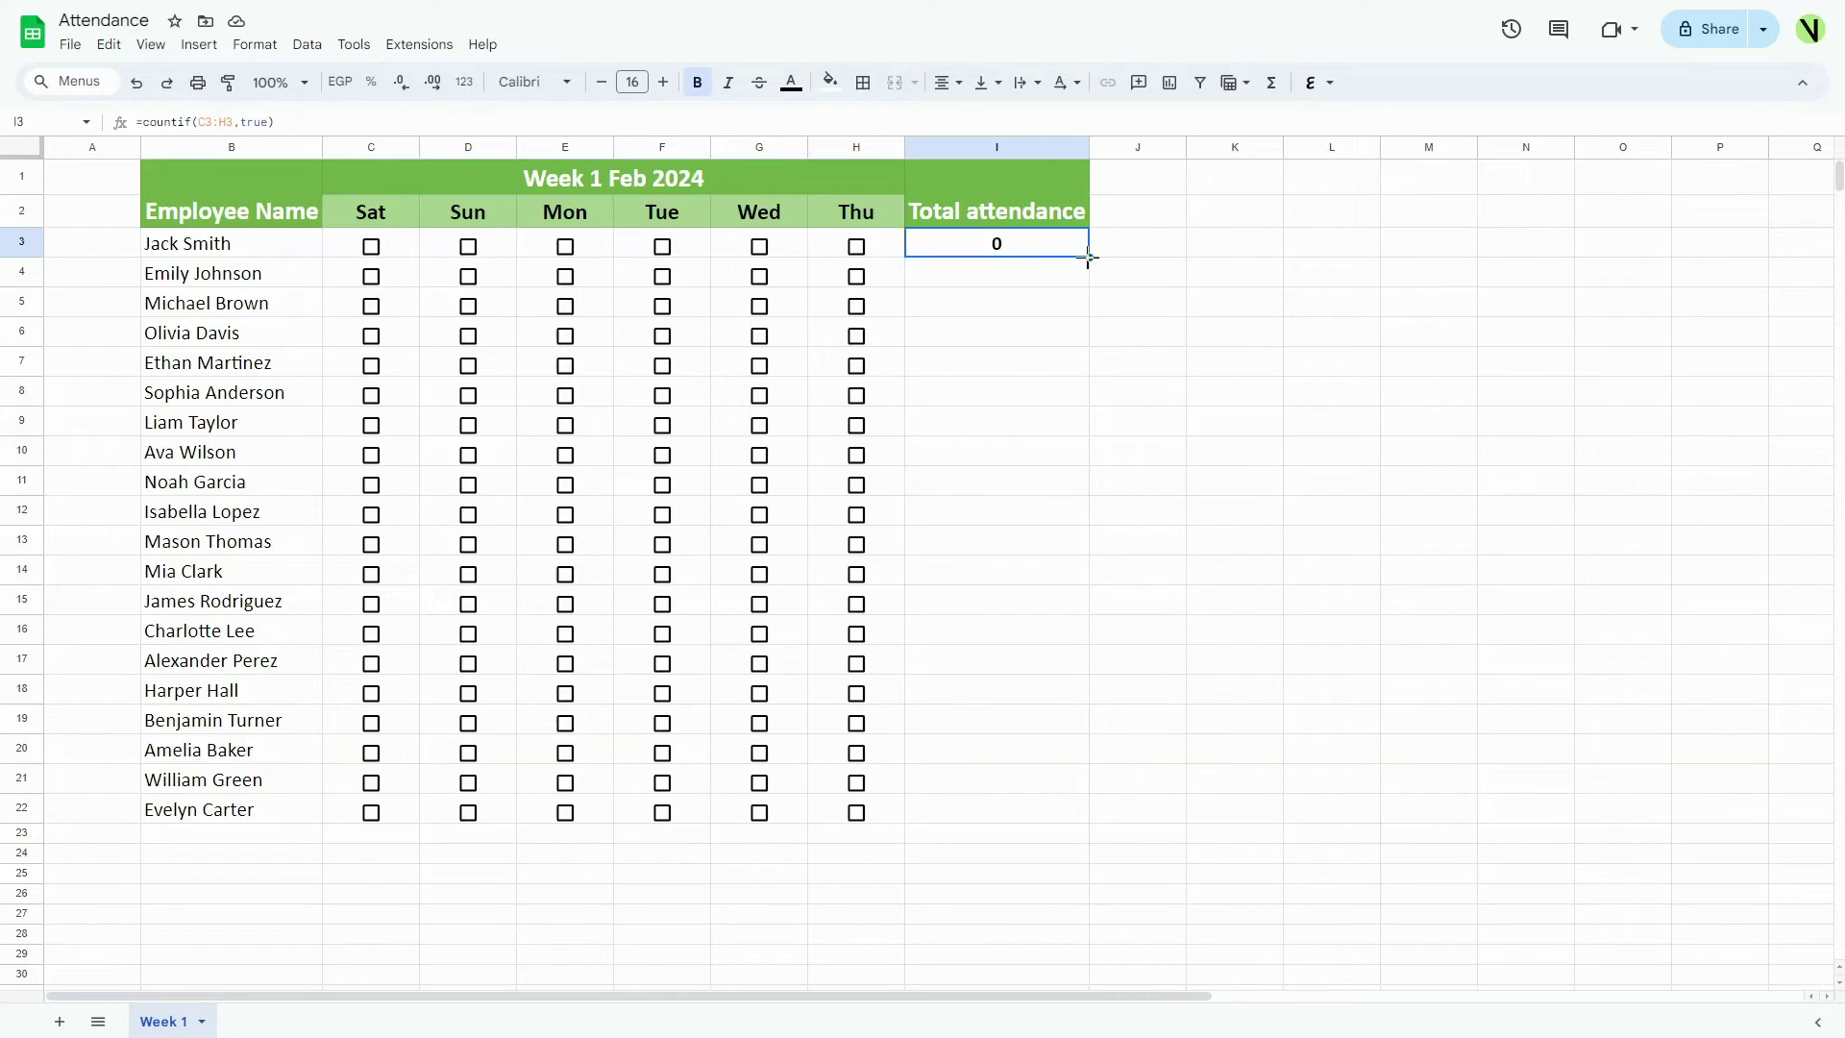
left_click_drag(1089, 256, 1071, 801)
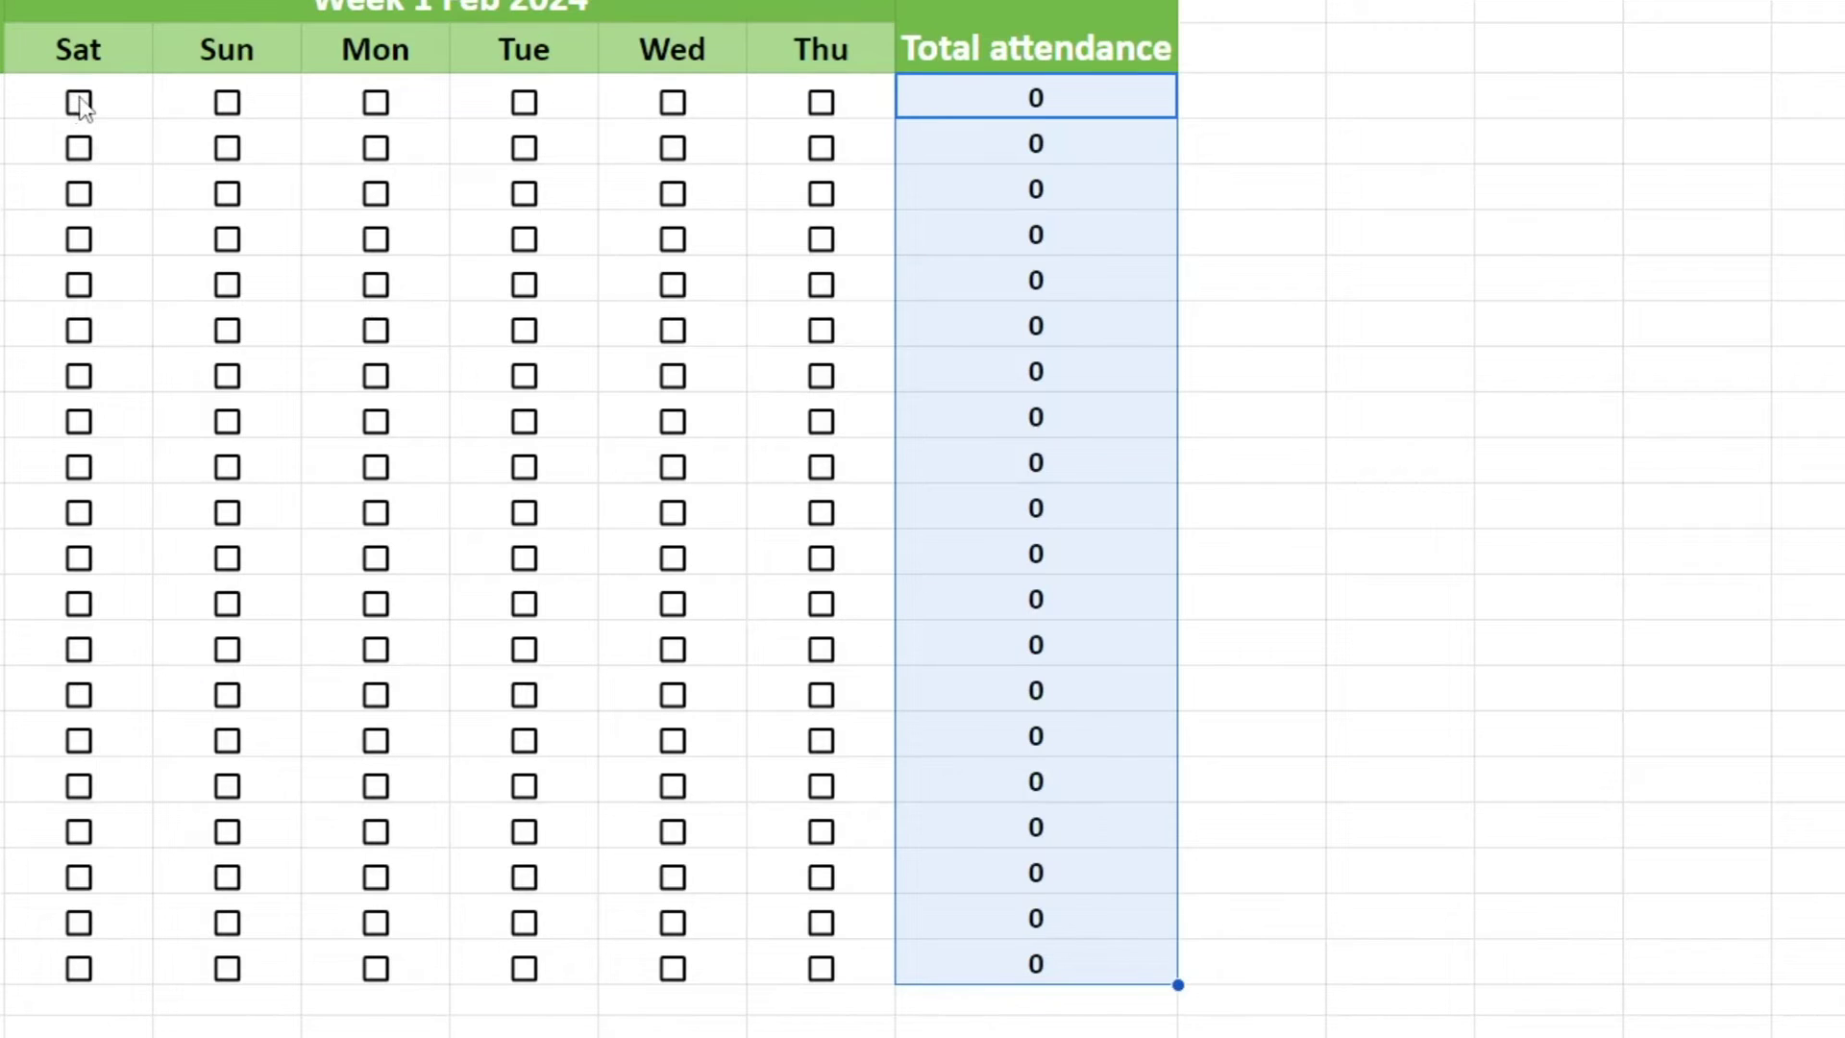
Tick Jack Smith's Sat–Tue, Emily Johnson's Tue and Michael Brown's Sat–Mon checkboxes
left_click(79, 102)
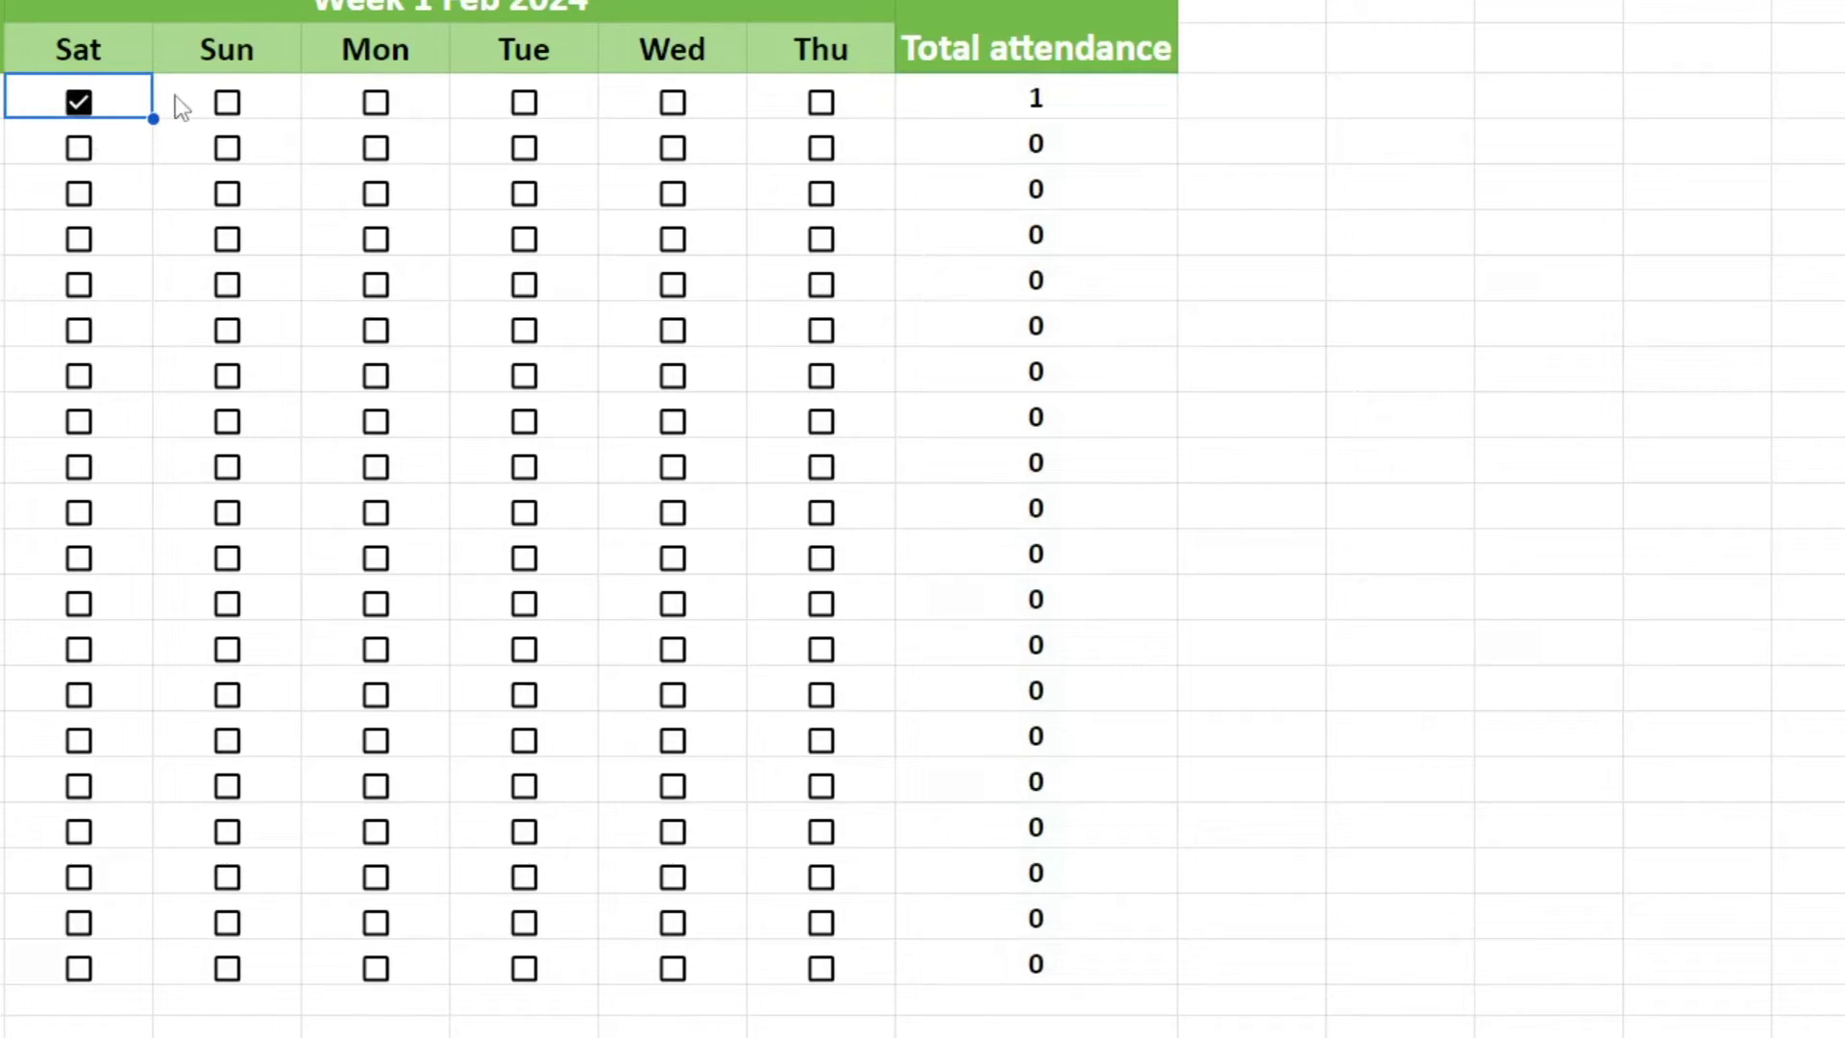
left_click(226, 102)
left_click(375, 101)
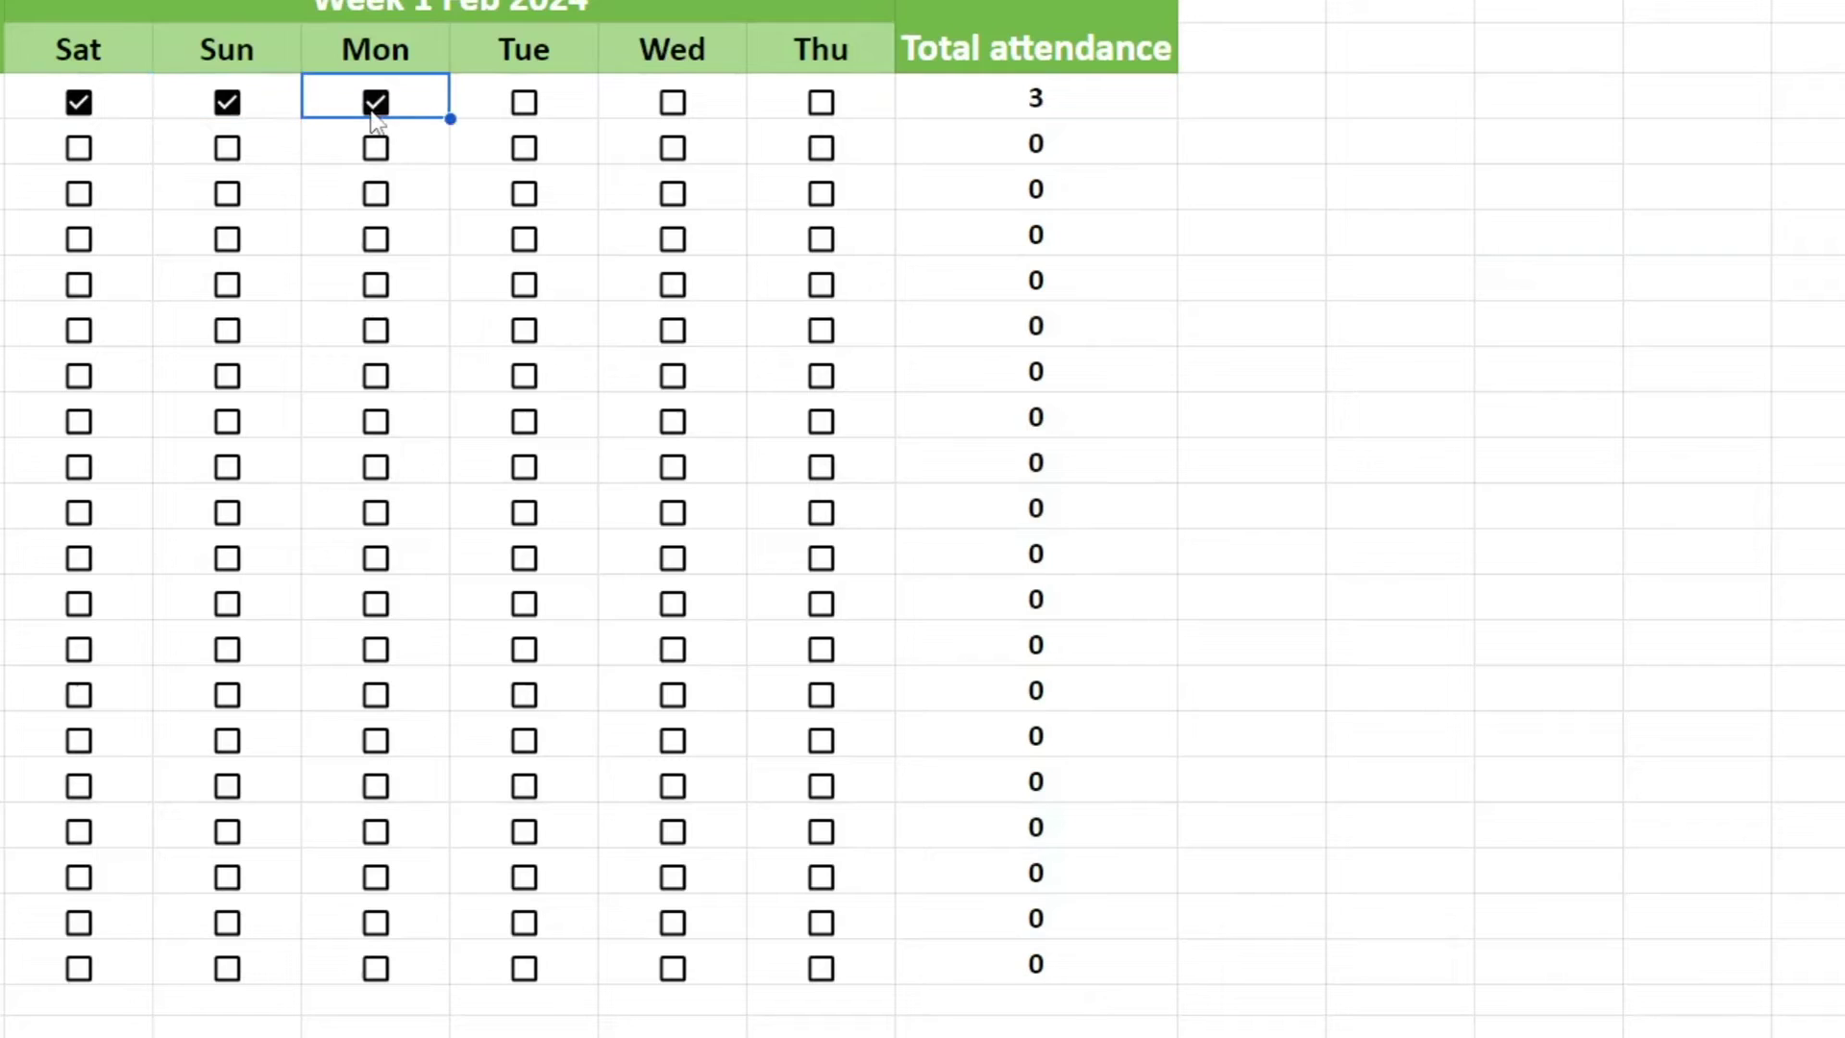
left_click(523, 101)
left_click(523, 148)
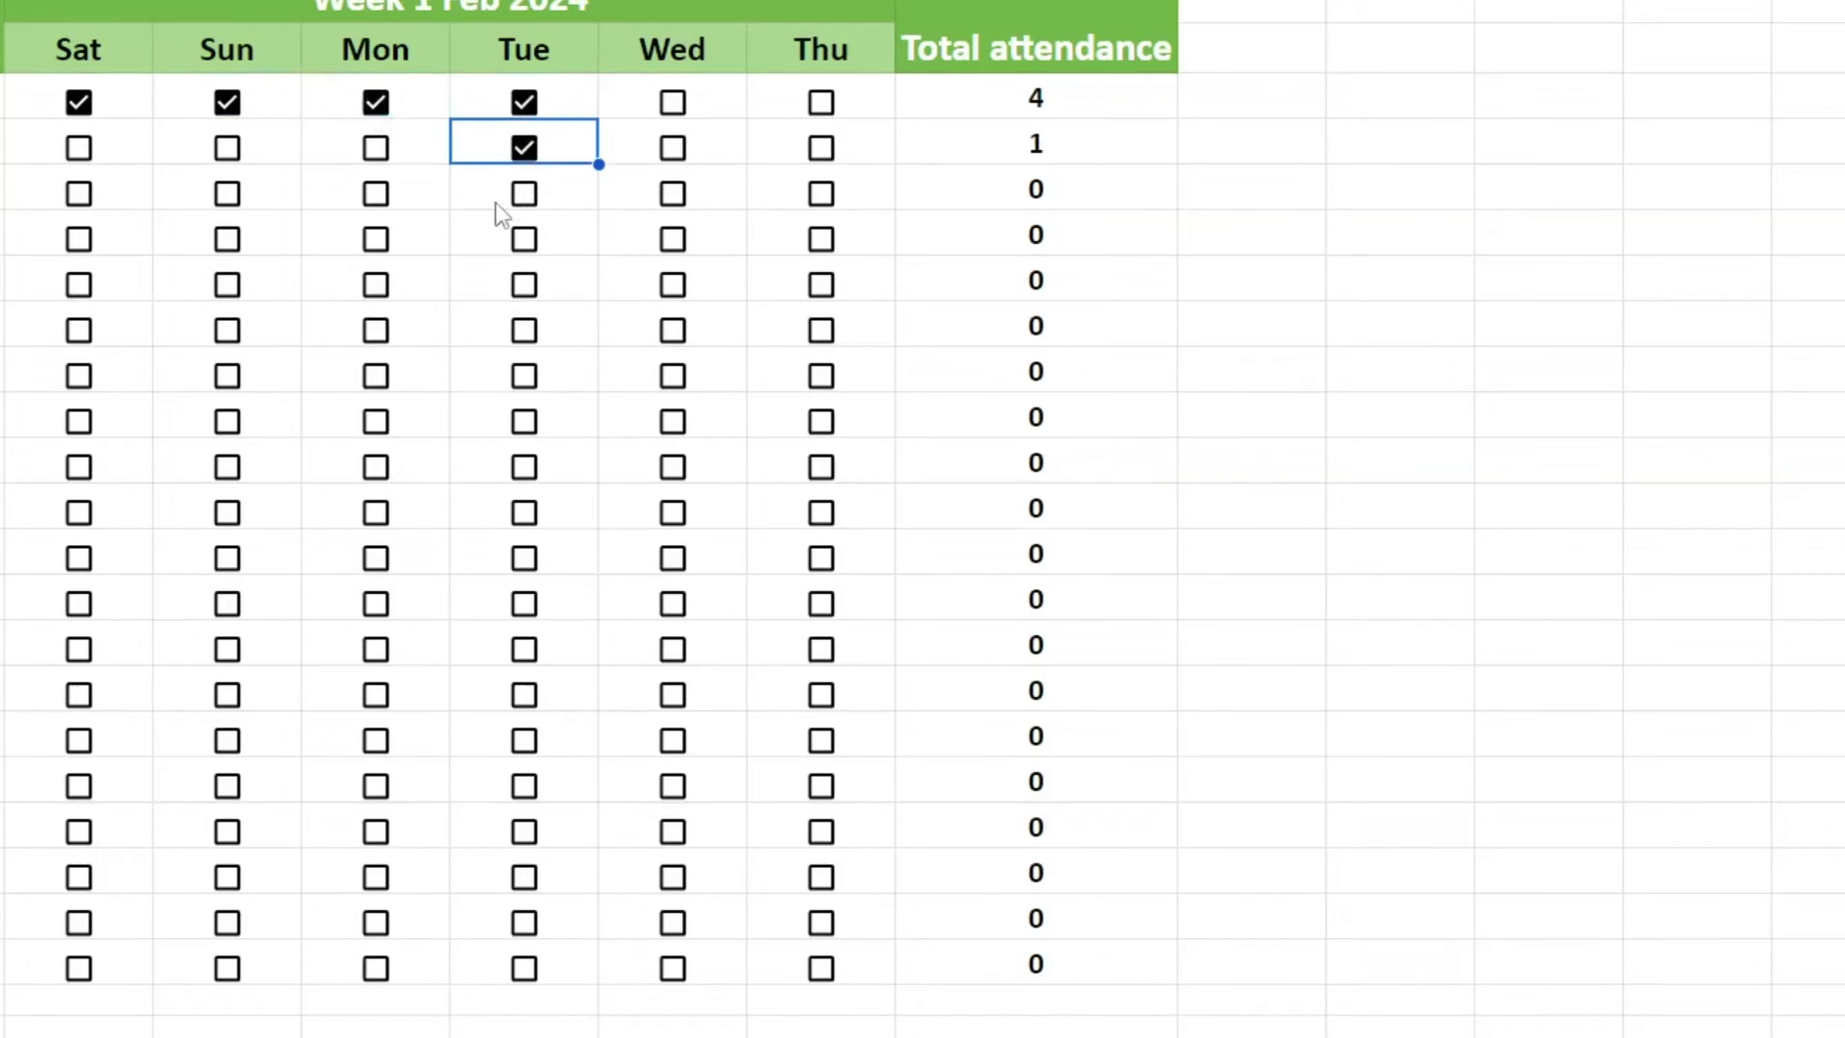
left_click(376, 194)
left_click(227, 194)
left_click(78, 193)
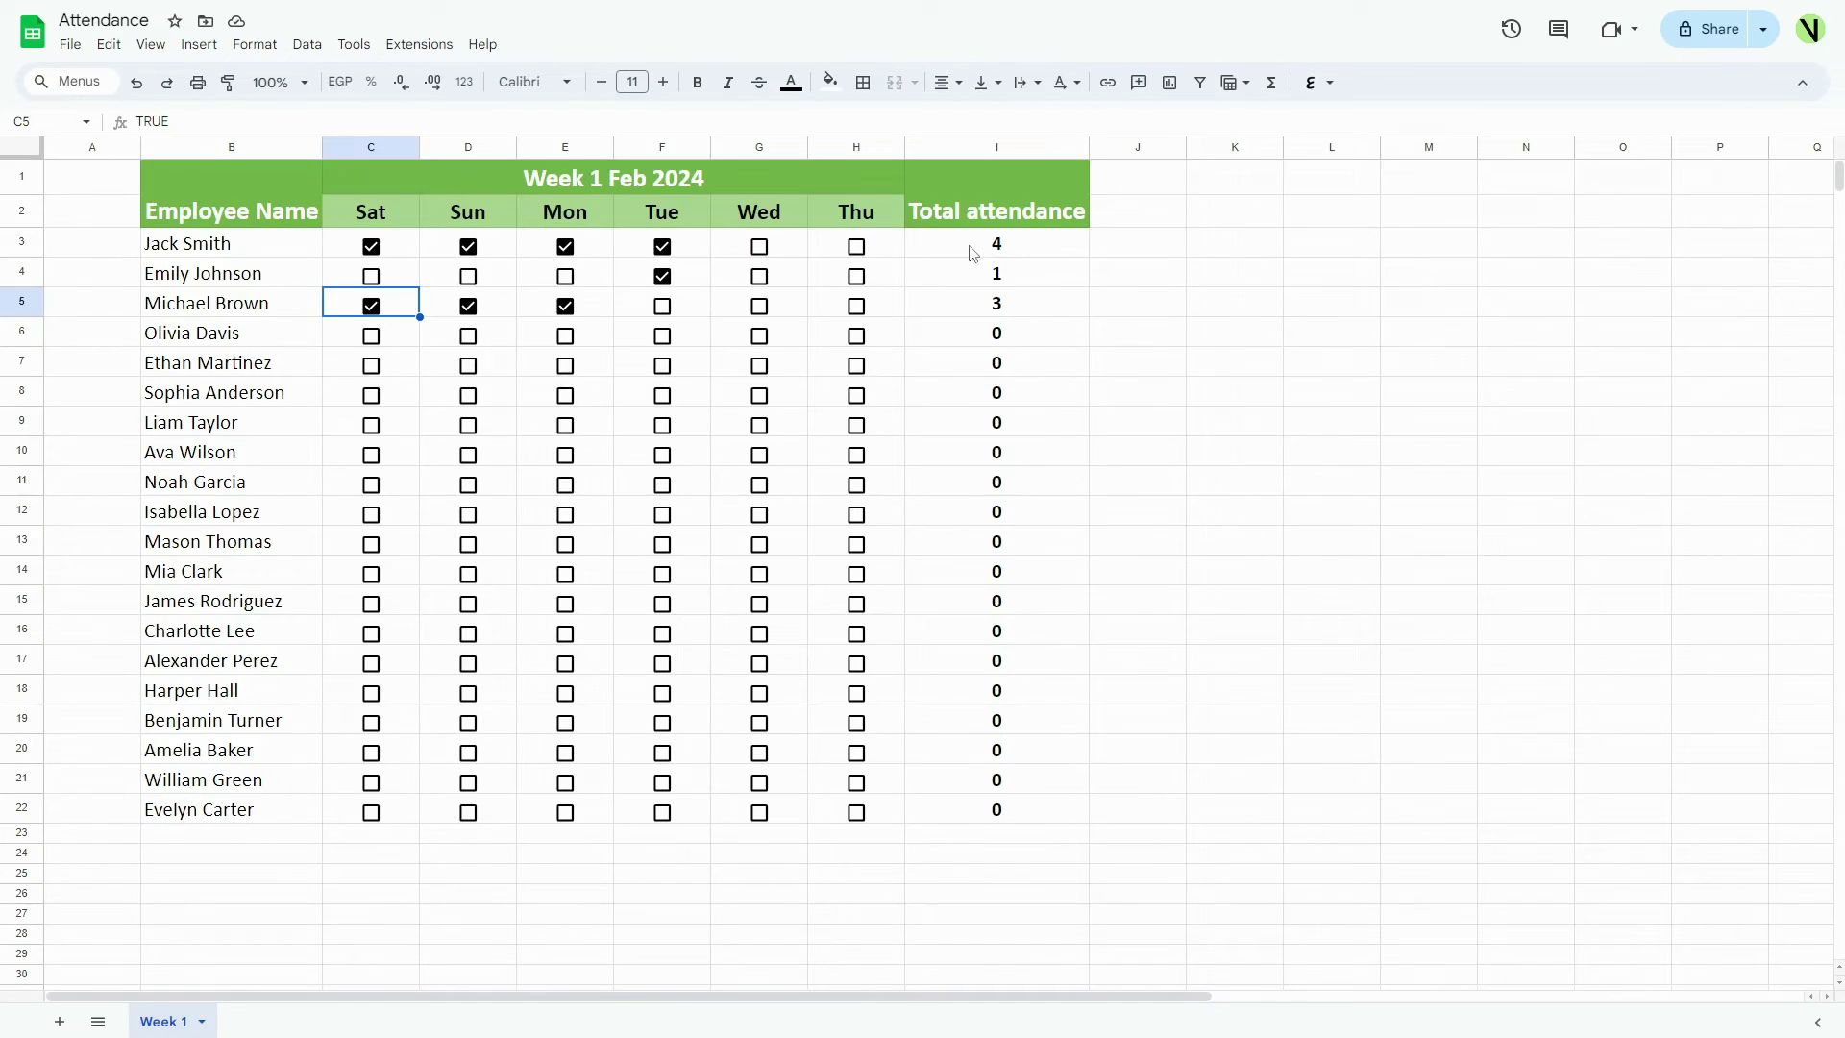
Start a conditional formatting rule on I3 for values equal to 0
left_click(971, 248)
right_click(971, 251)
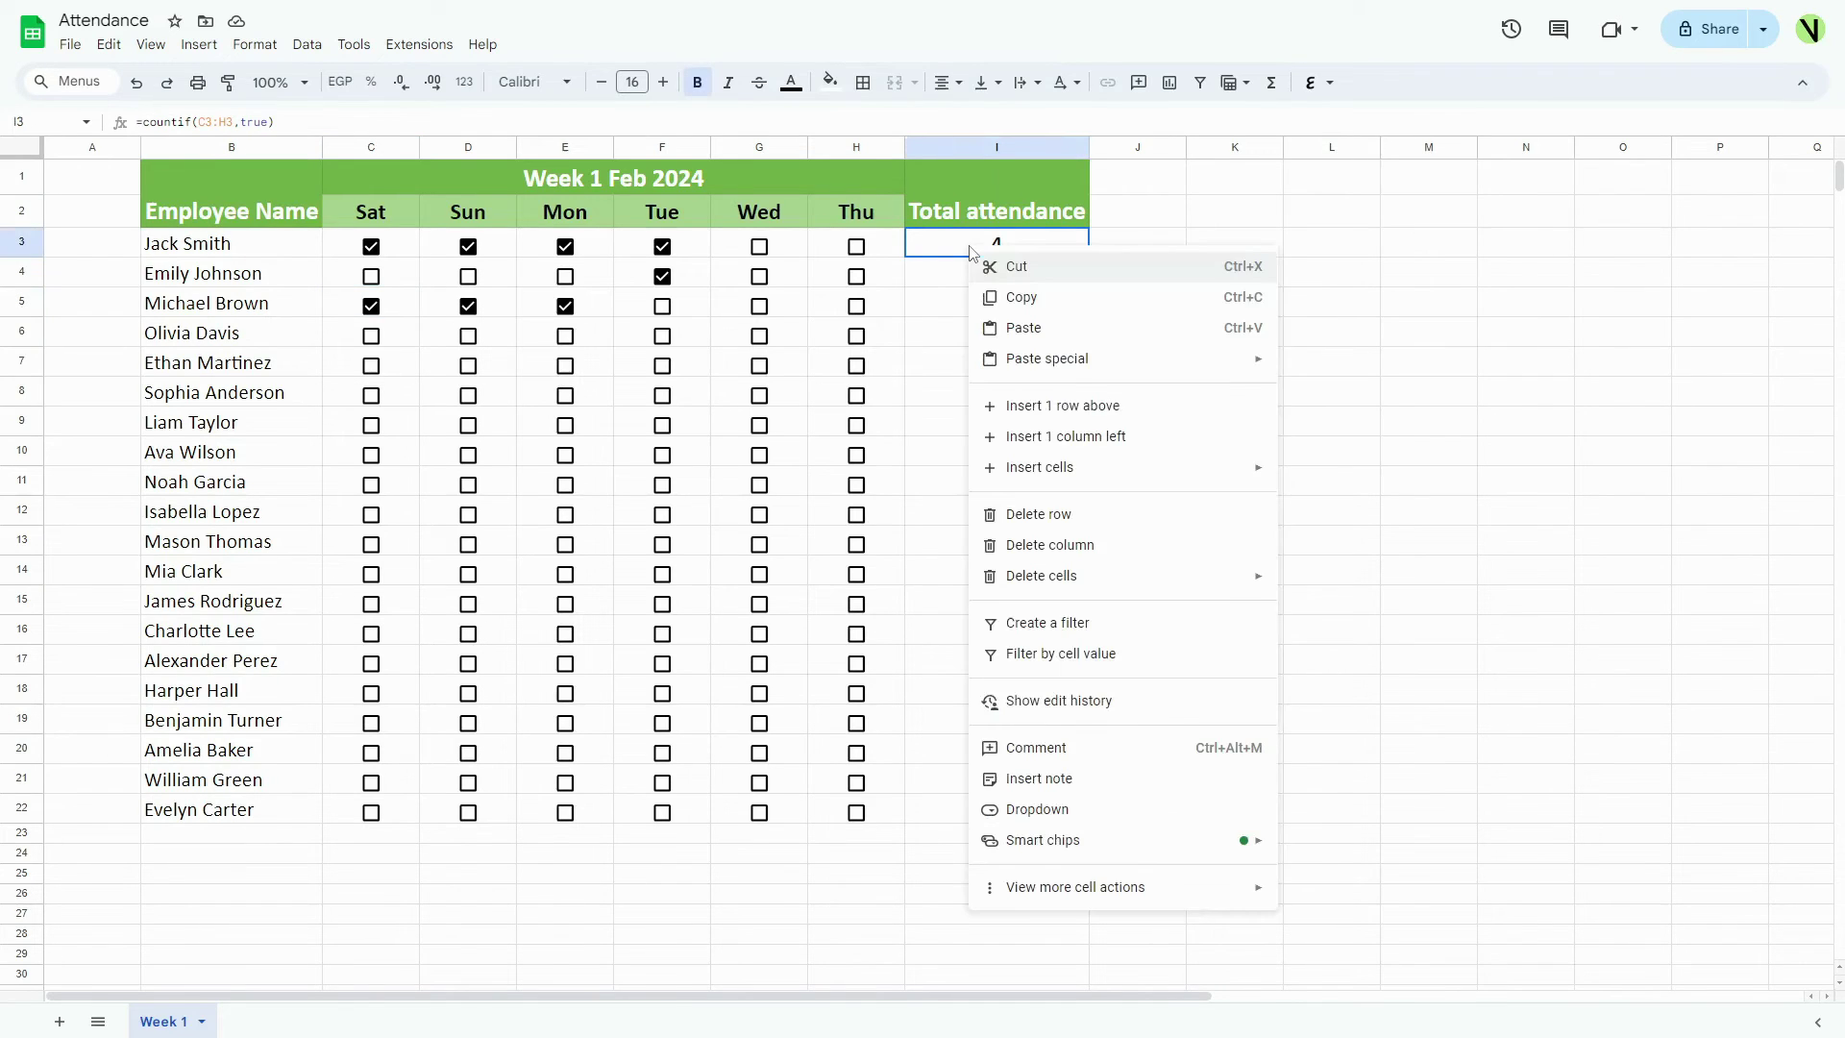
mouse_move(1097, 887)
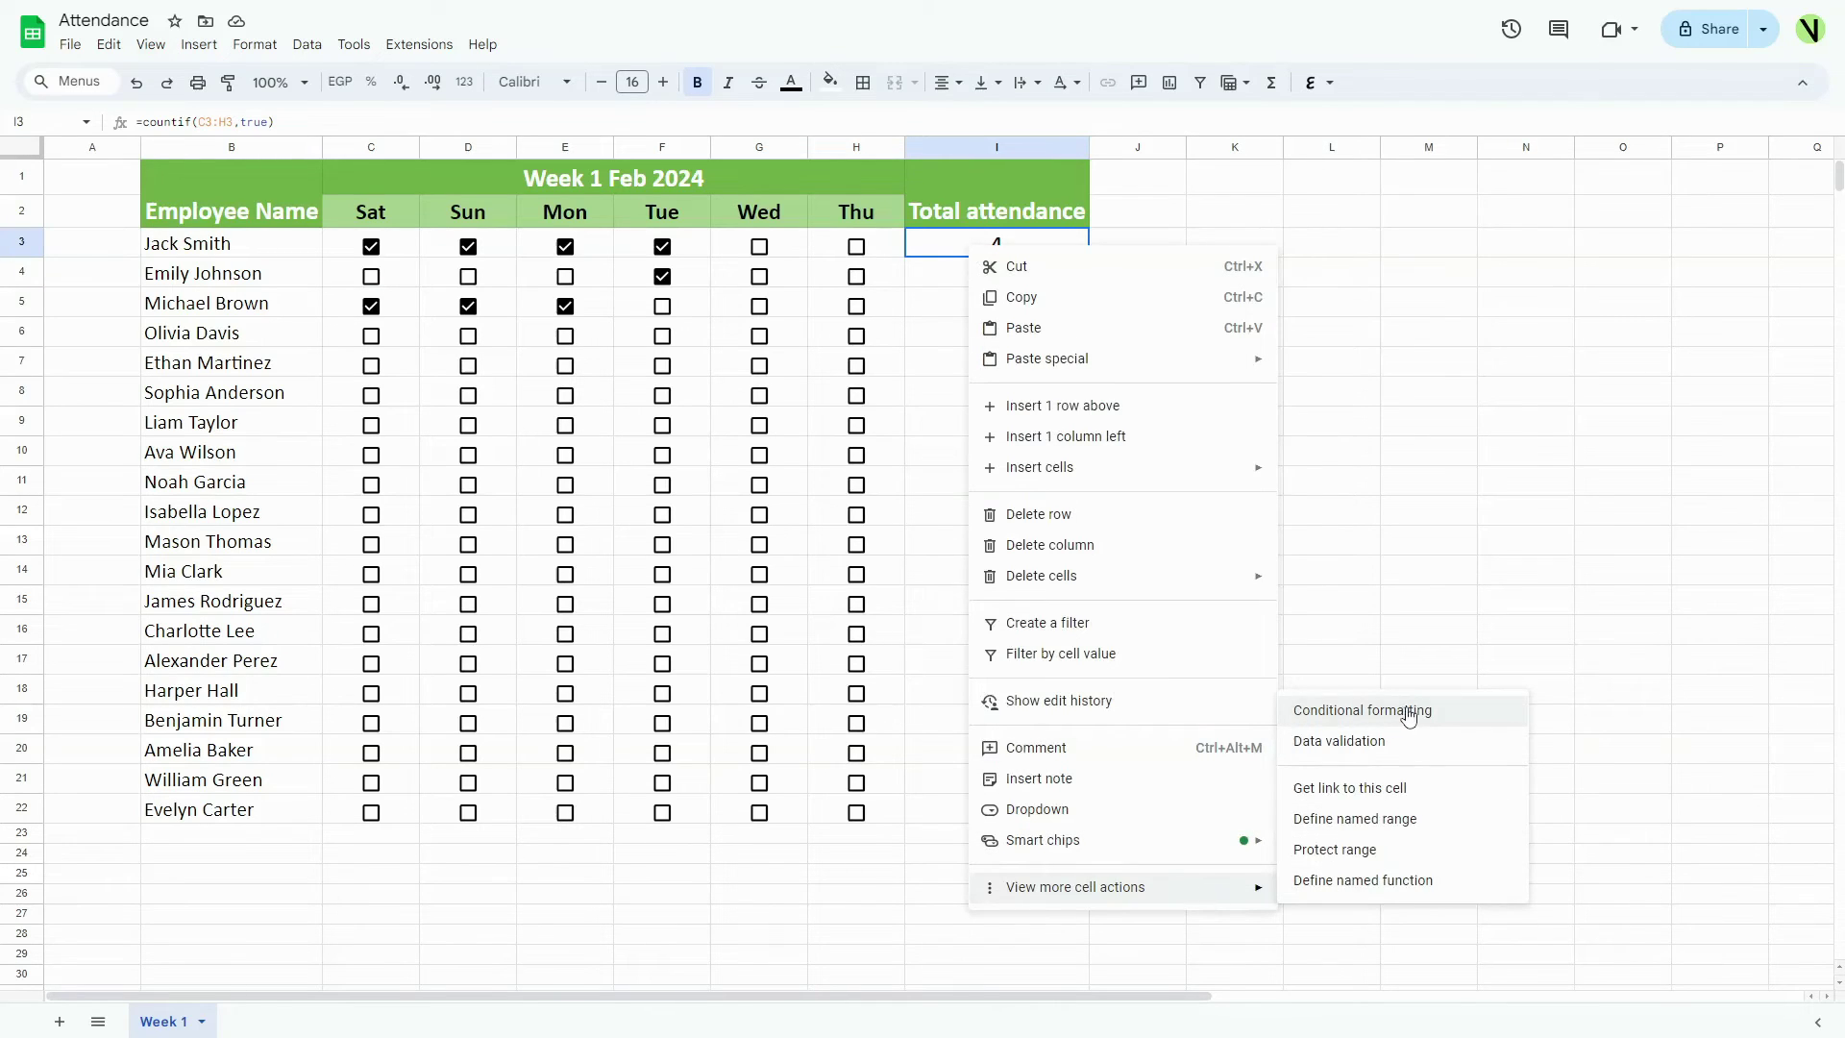
left_click(1410, 713)
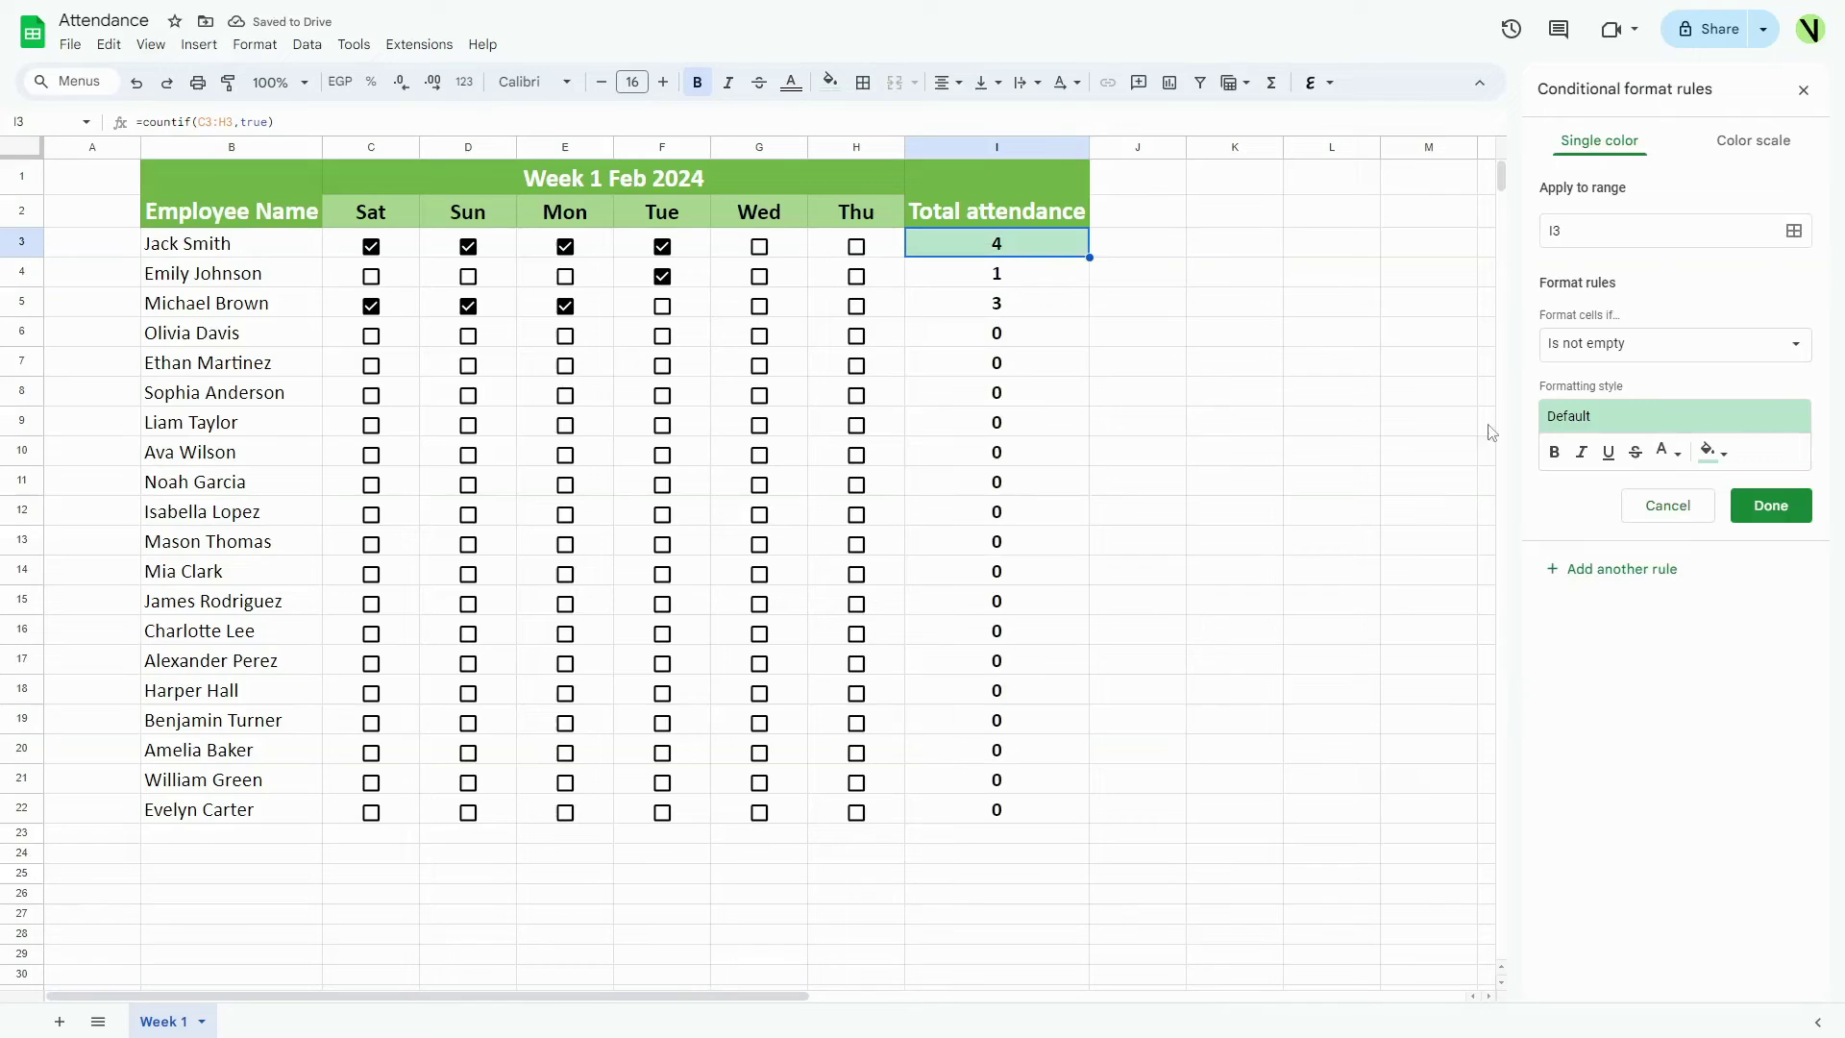
left_click(1802, 348)
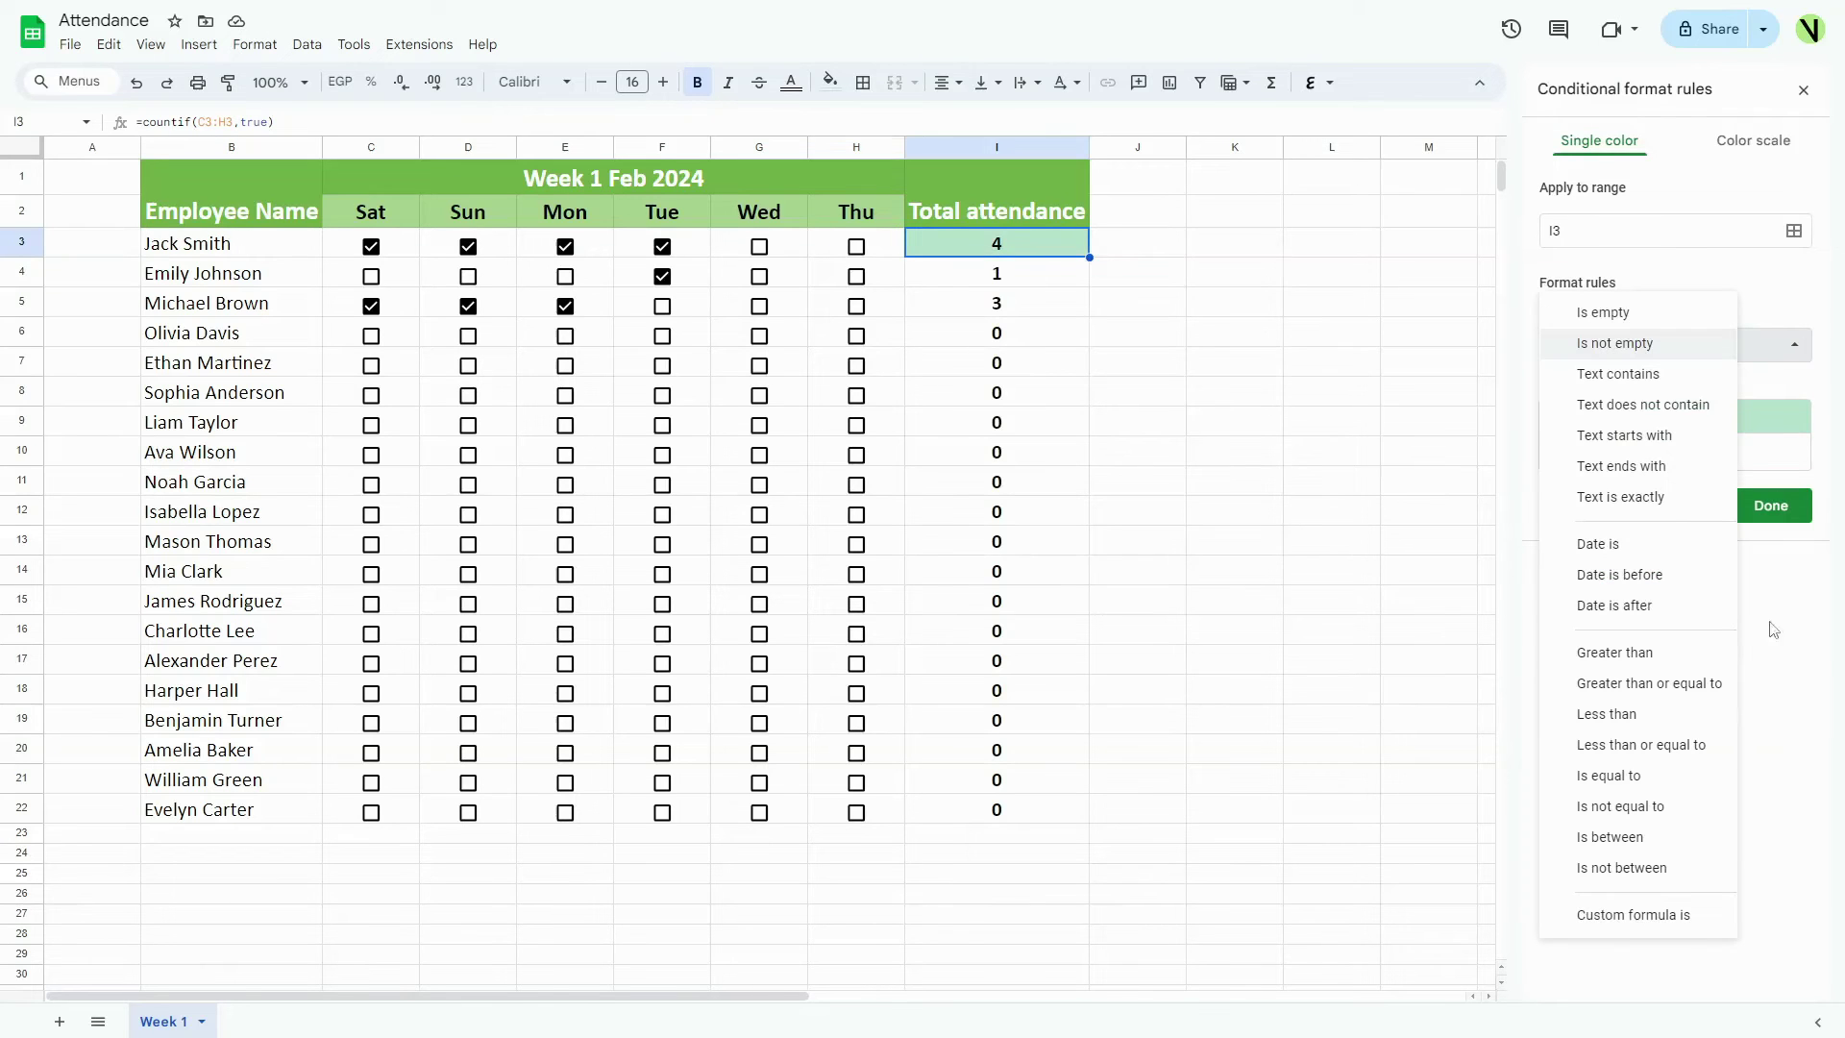
left_click(1608, 776)
left_click(1600, 382)
type("0")
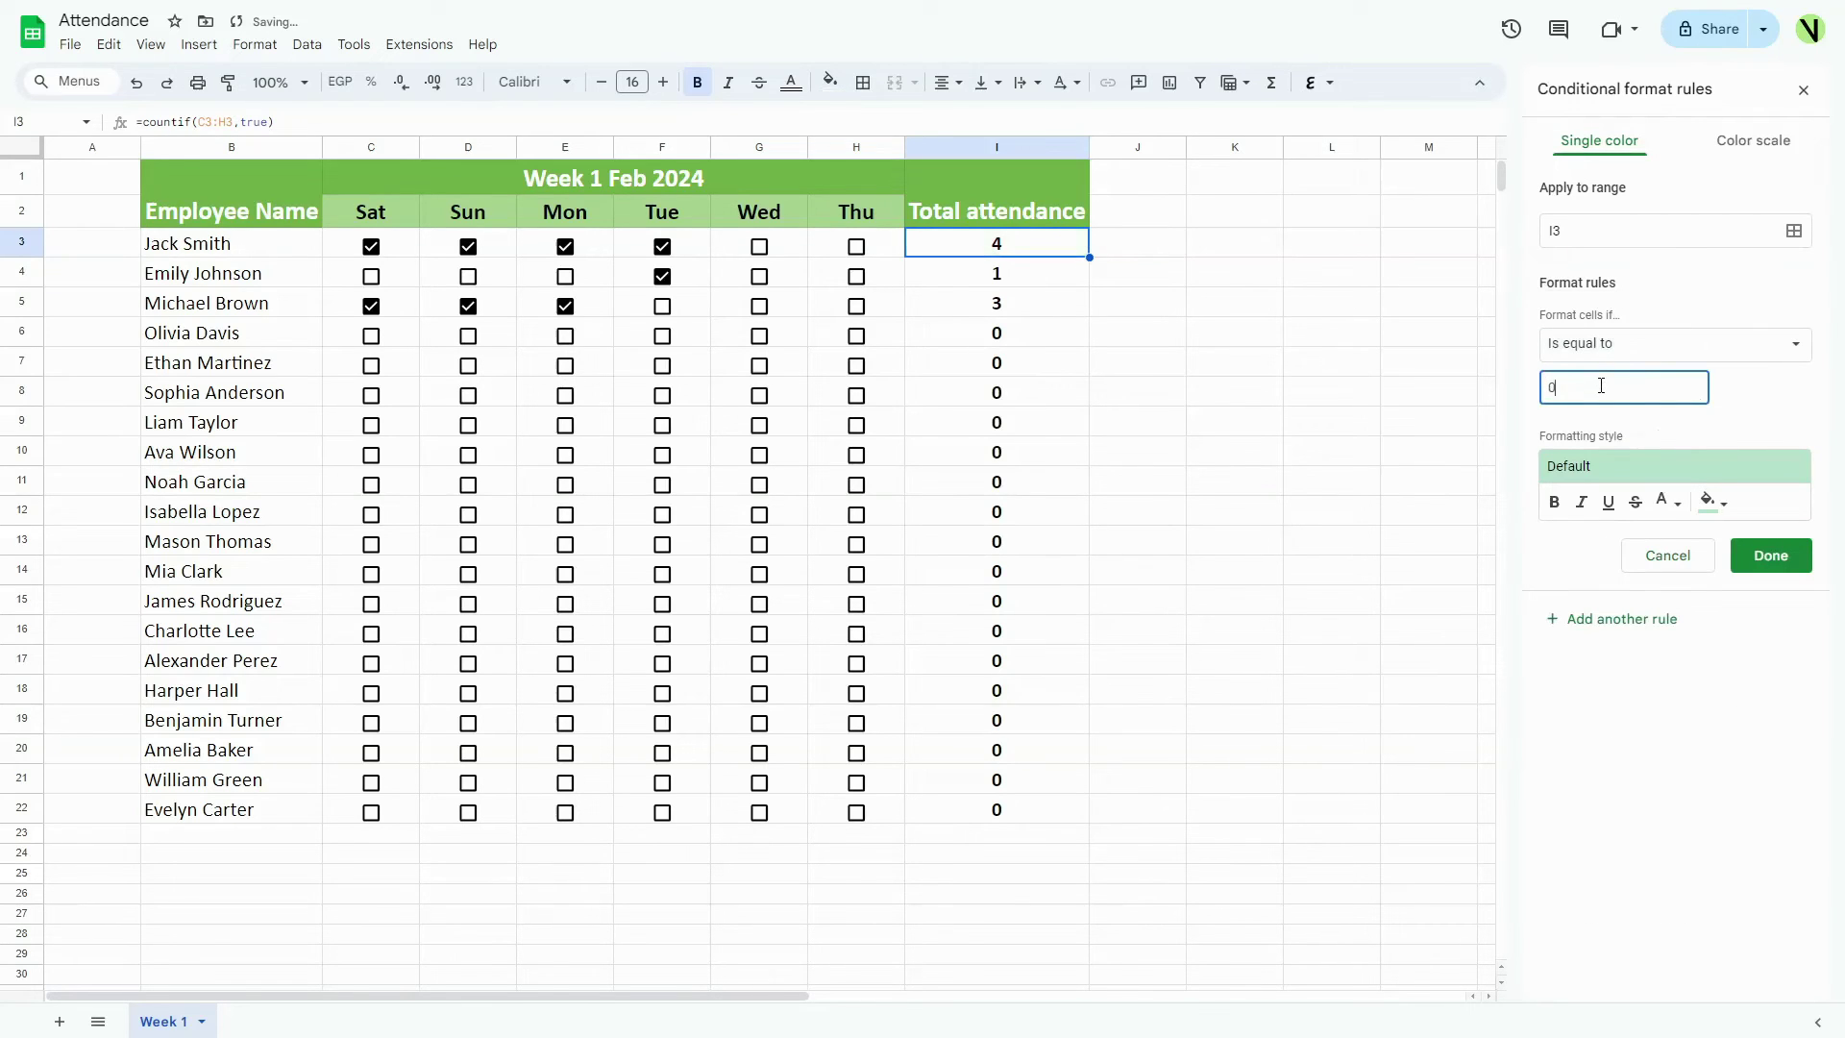
Give the rule a custom #FF0000 red fill and extend it from I3 to I22
left_click(1713, 501)
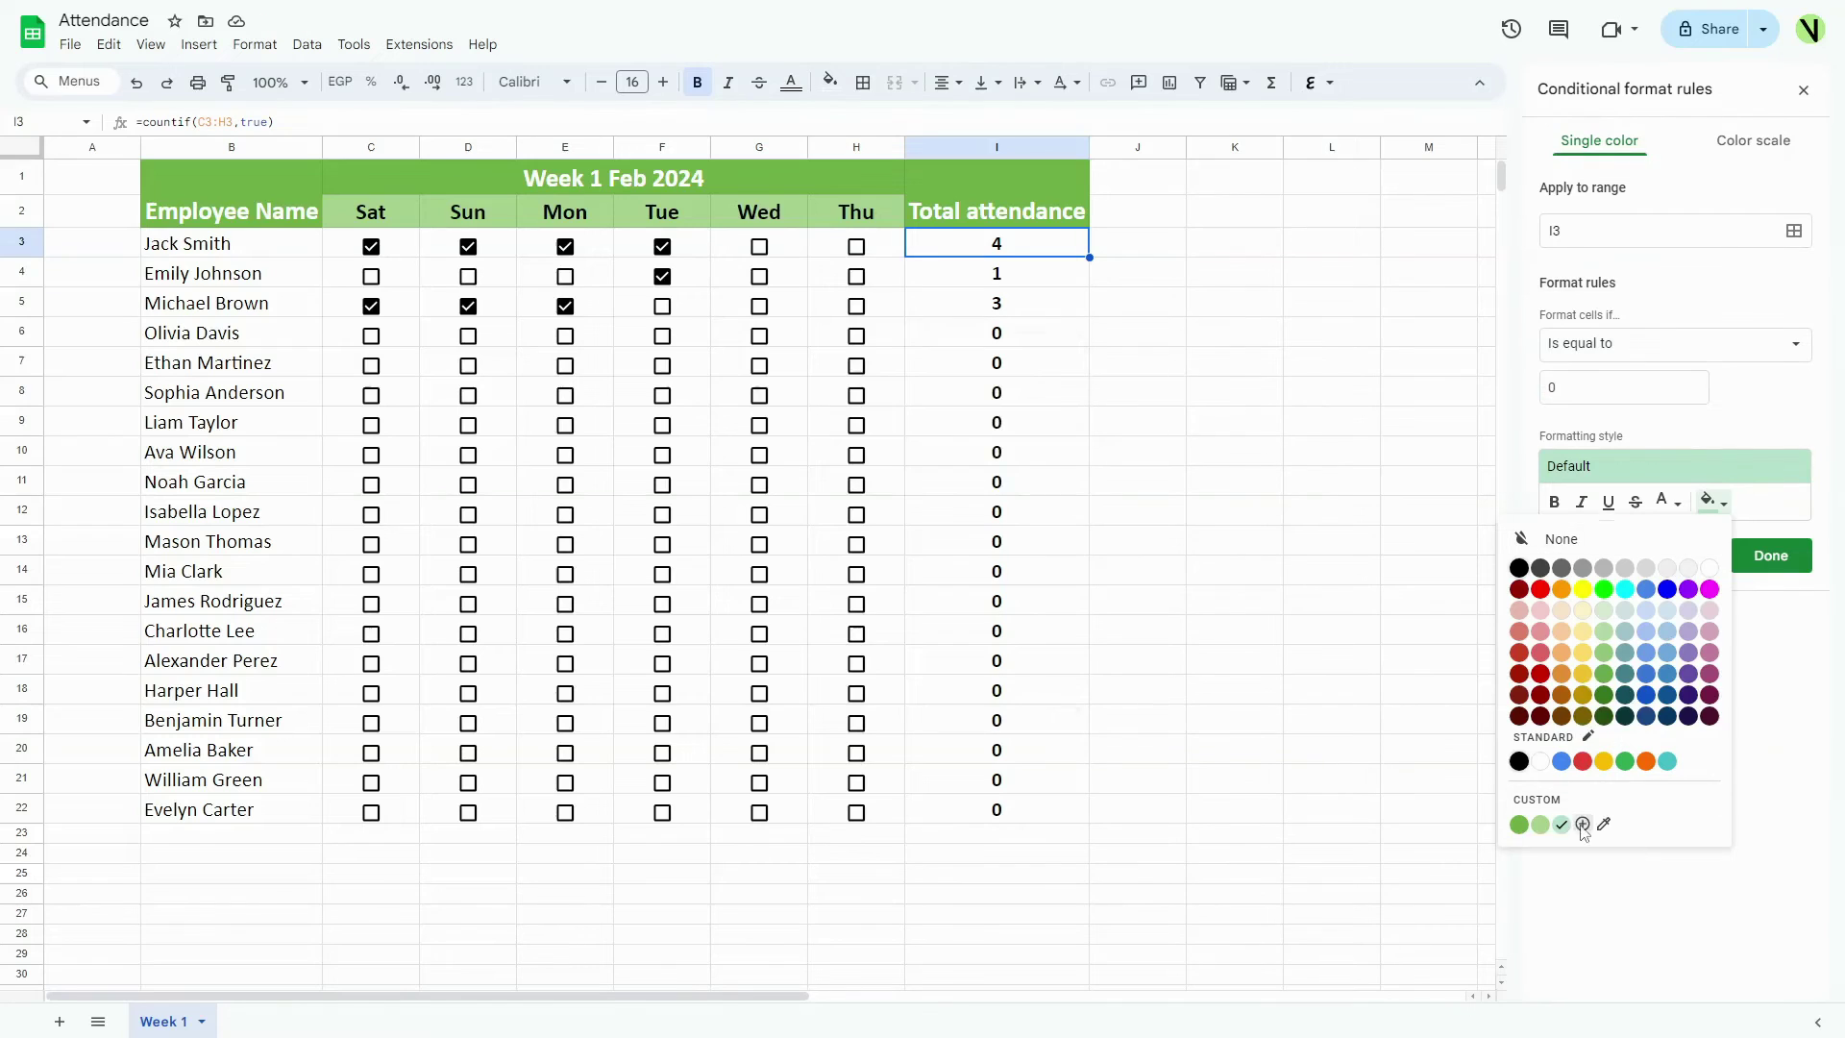
left_click(1525, 758)
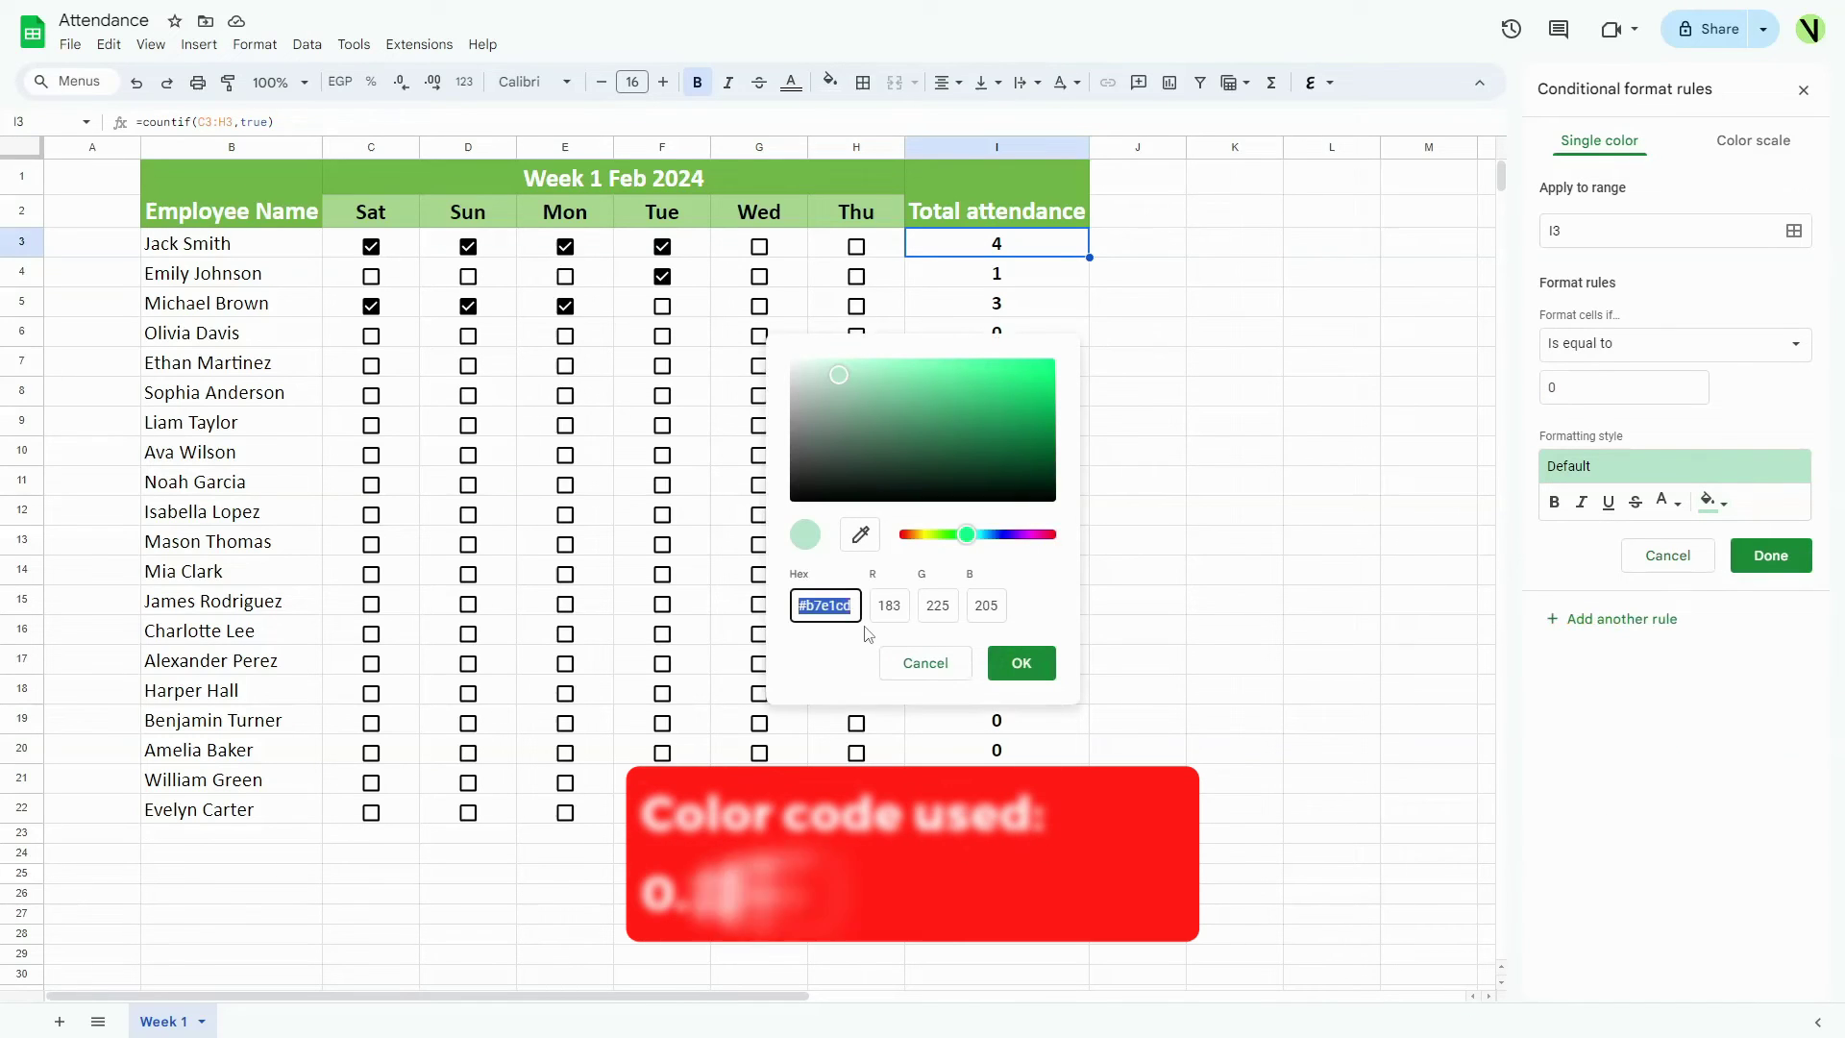
type("#b7e")
key("BackSpace")
key("BackSpace")
key("BackSpace")
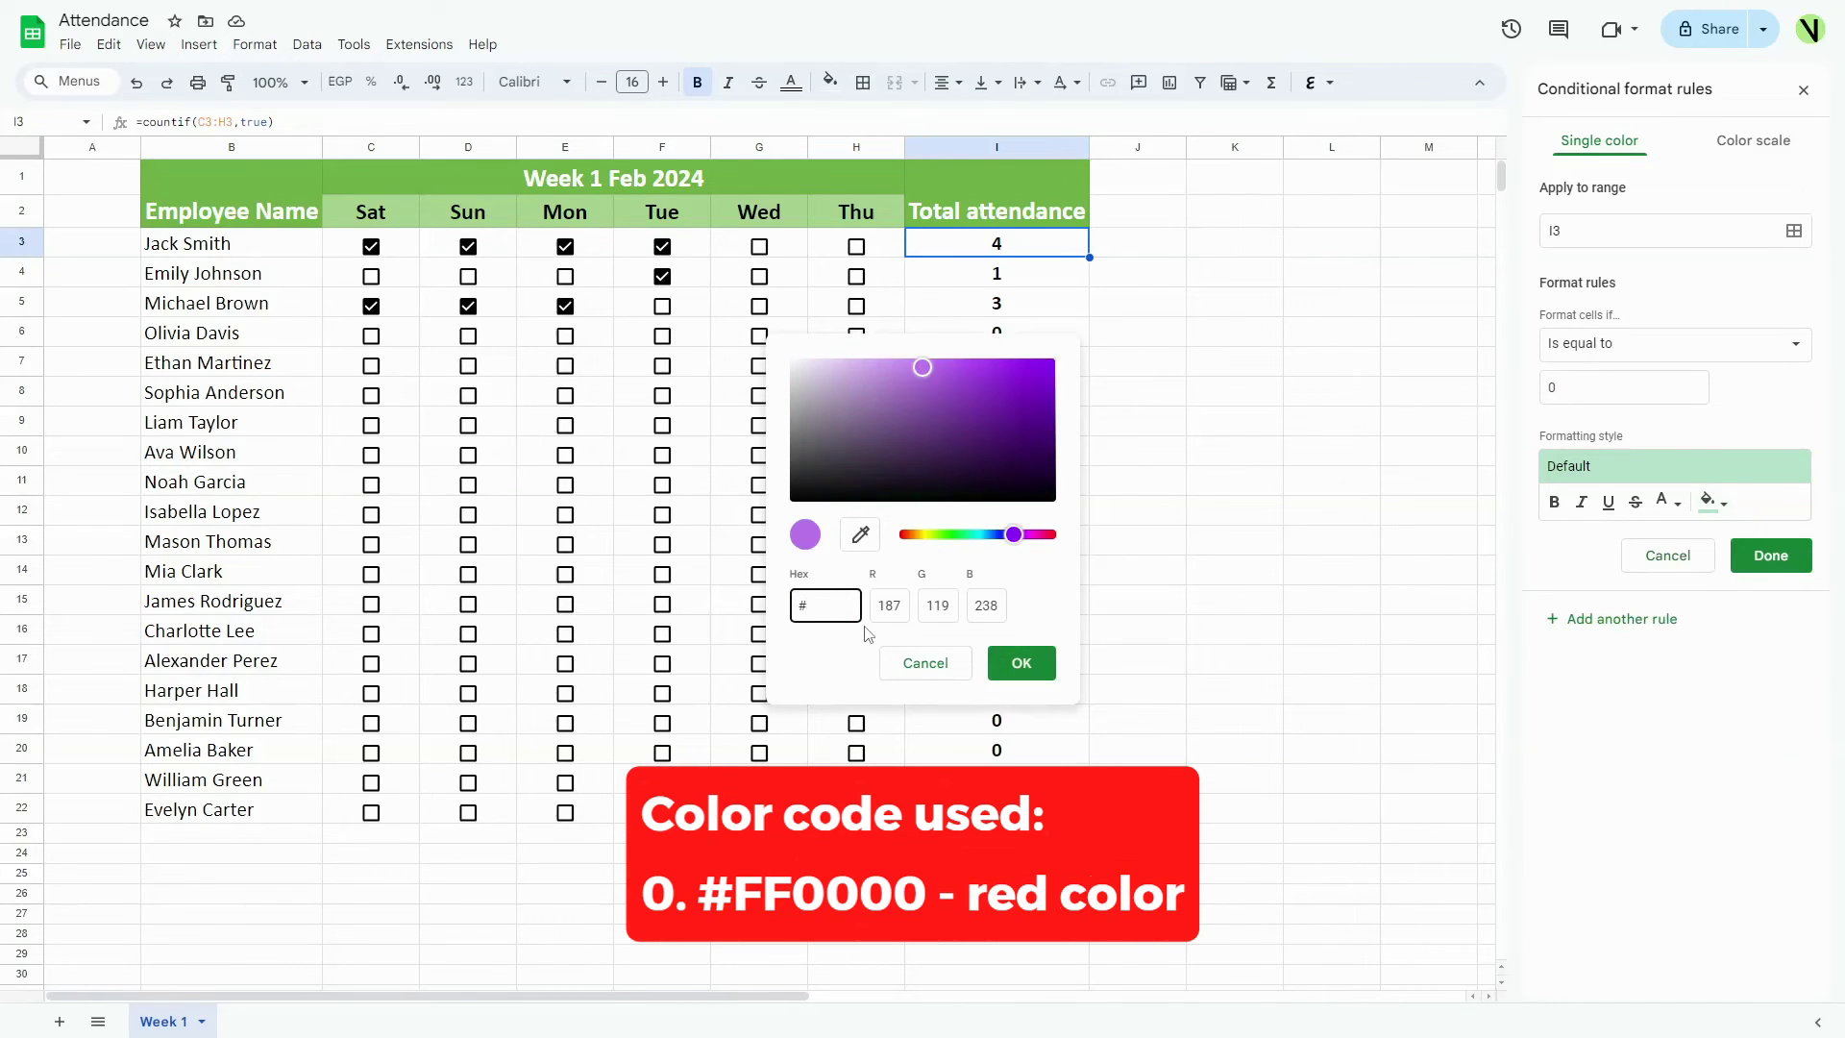
type("0000")
left_click(1020, 661)
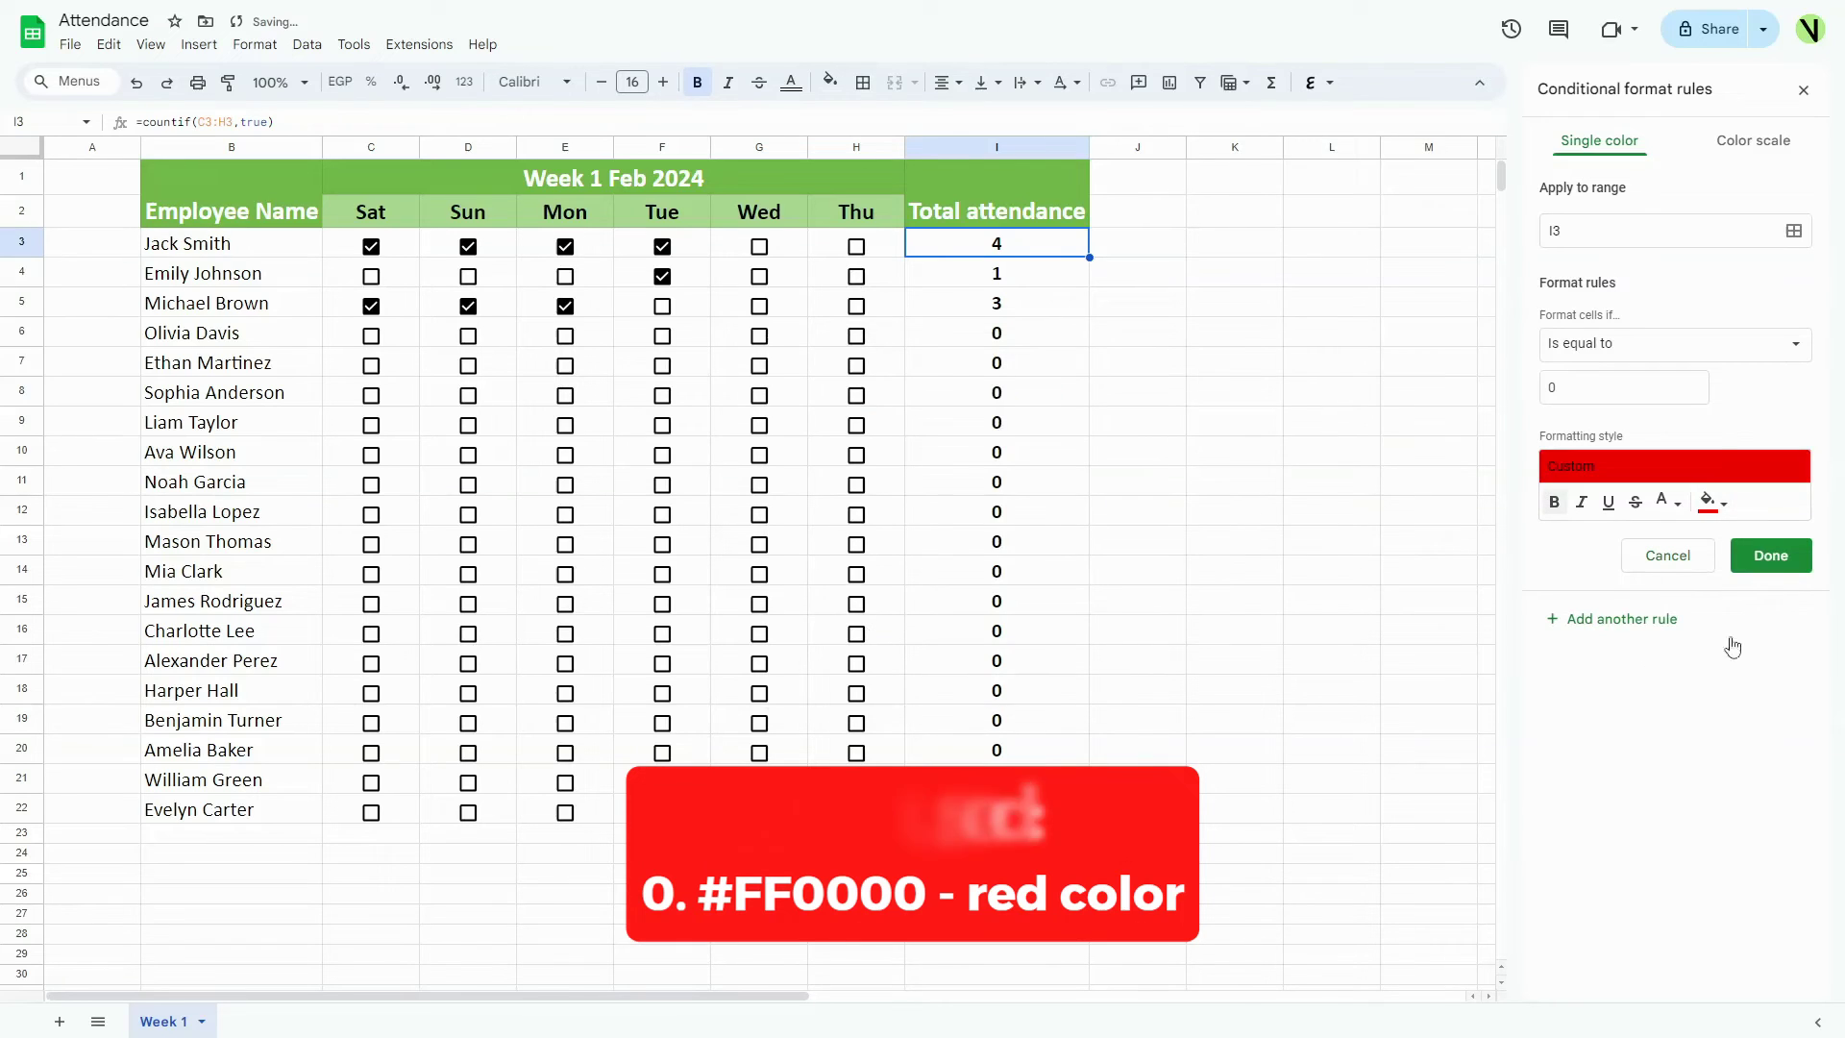
left_click(1770, 556)
left_click_drag(1088, 256, 1089, 814)
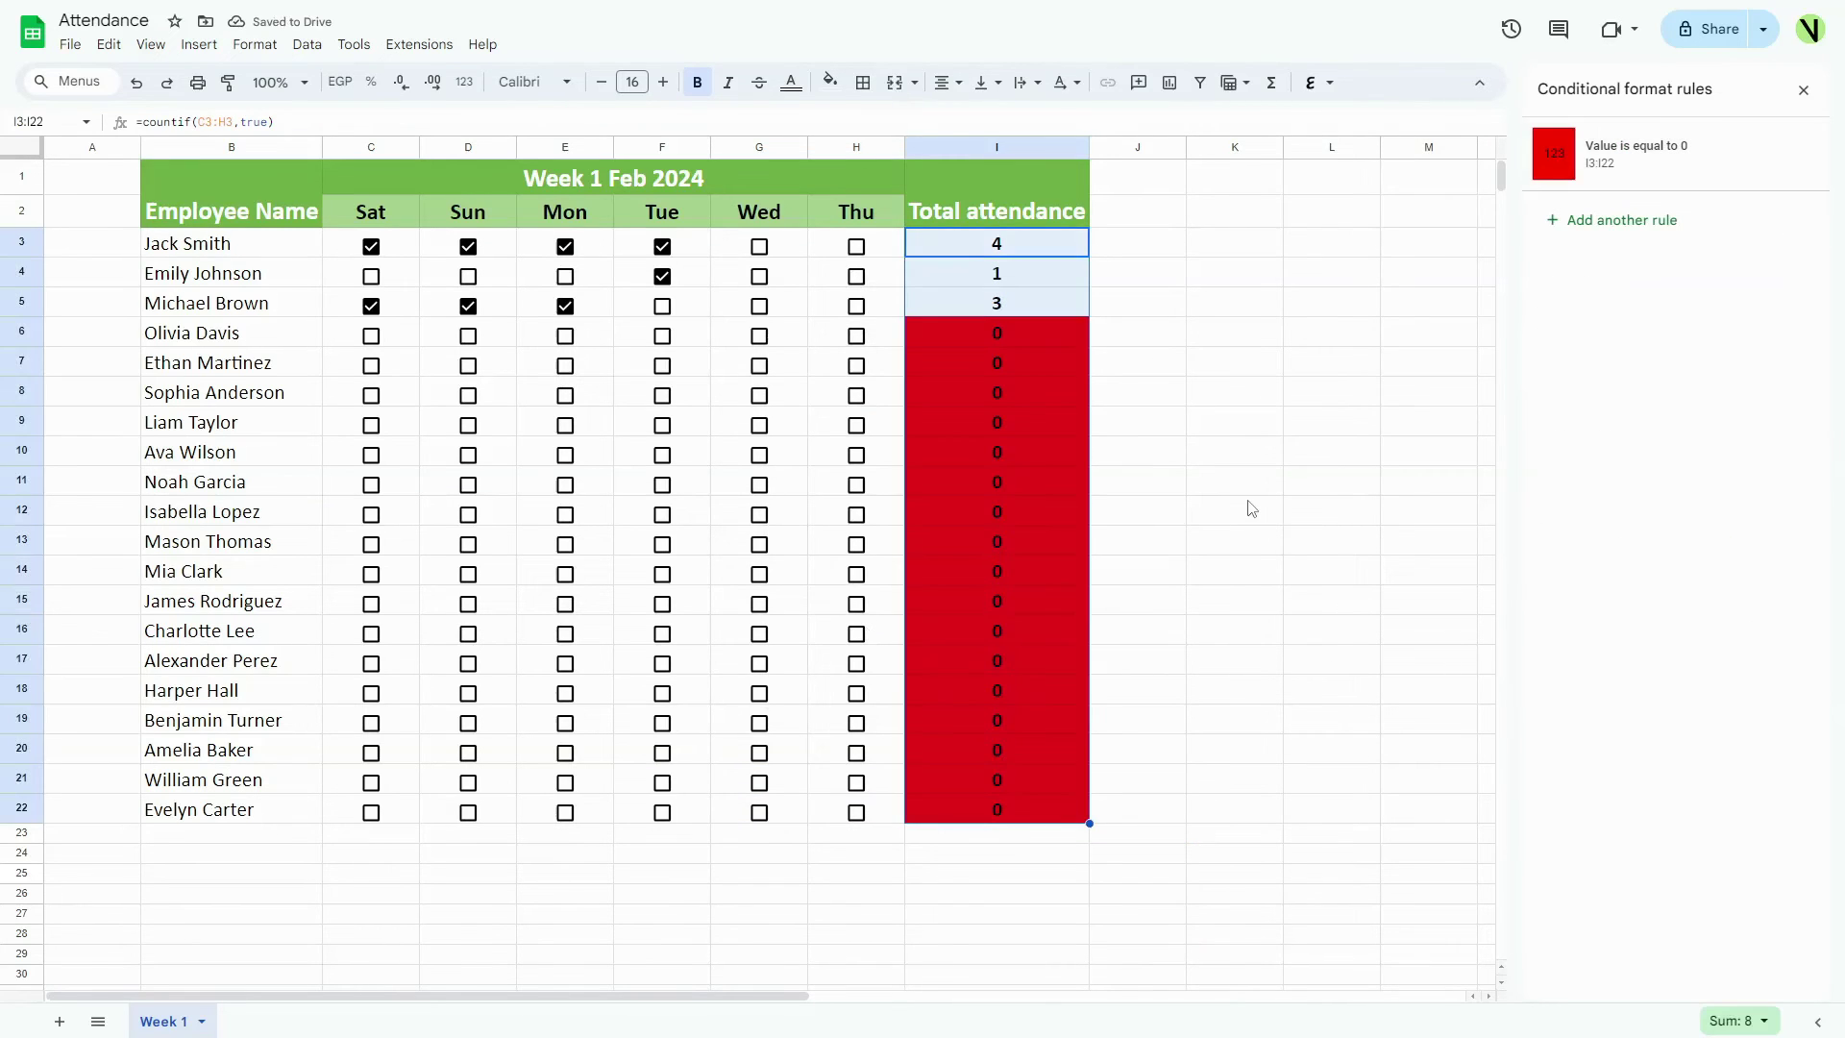
Add an equal-to-1 rule on I3 with #FF4500 orange-red fill
left_click(996, 244)
left_click(1621, 219)
left_click(1671, 342)
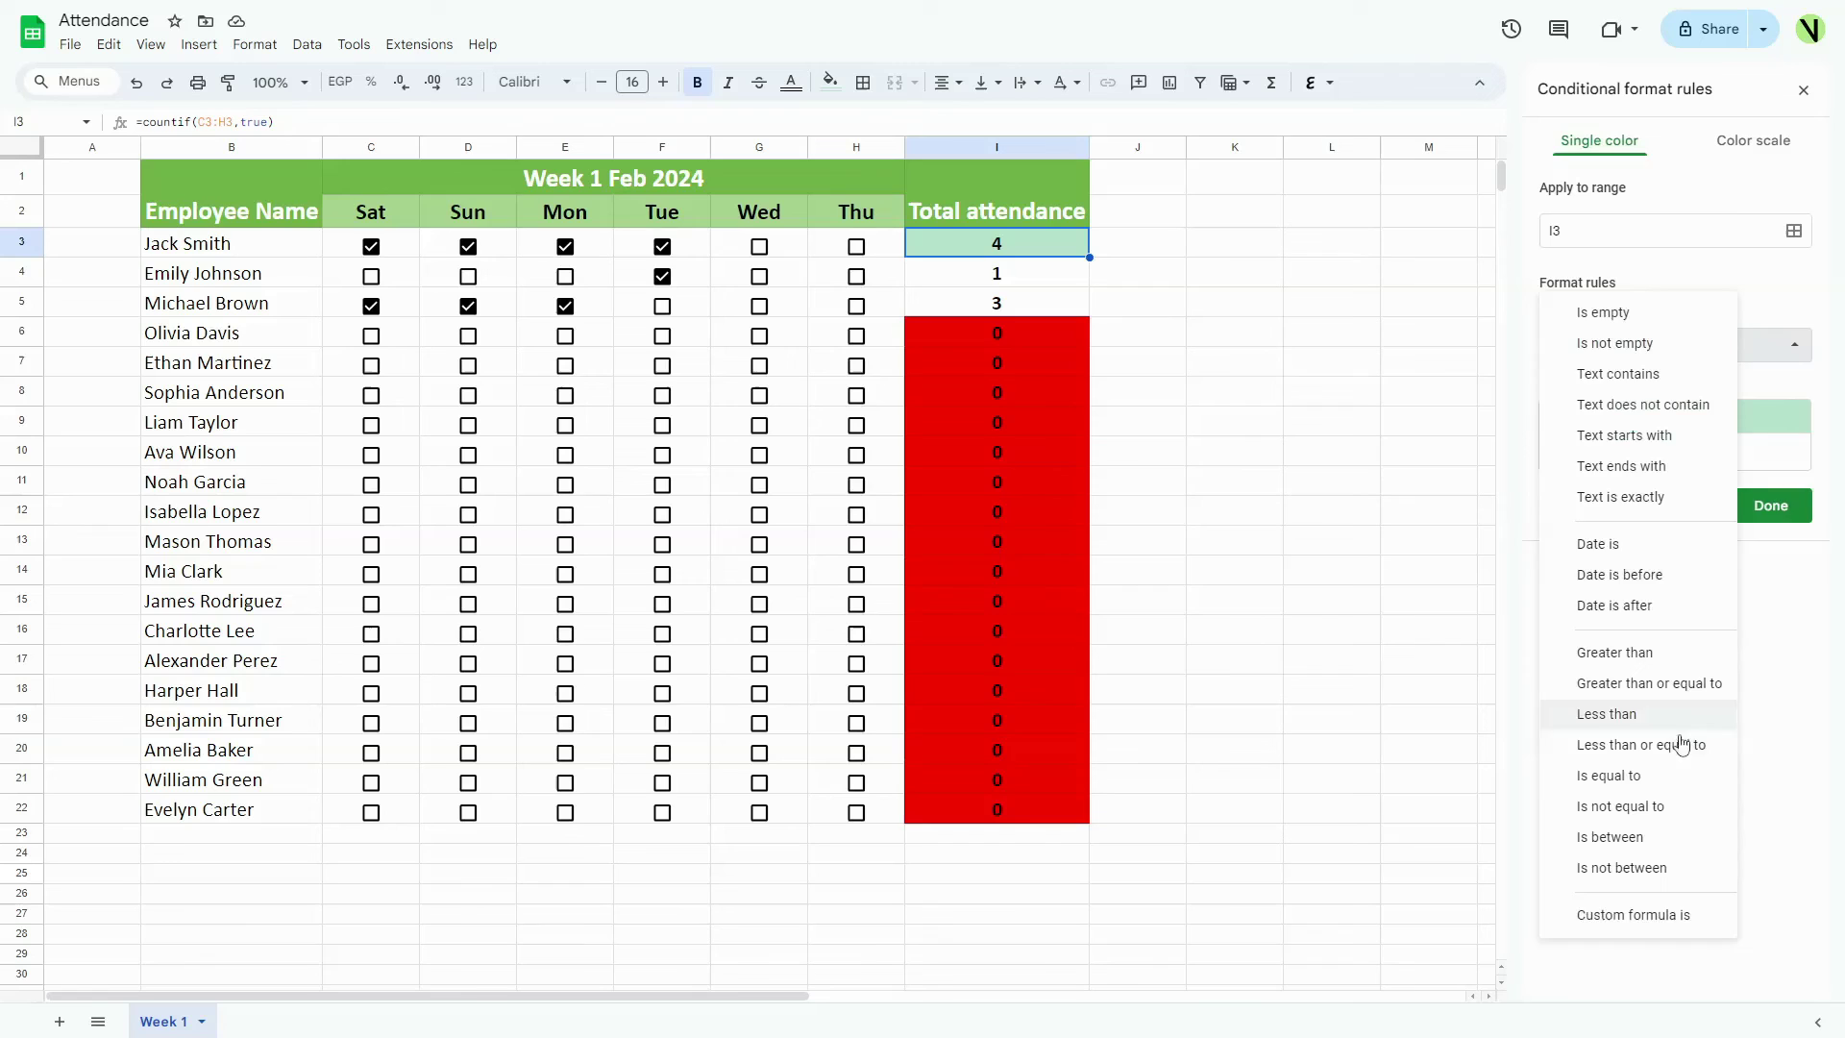
left_click(1601, 642)
left_click(1623, 387)
type("1")
left_click(1711, 500)
left_click(824, 605)
type("#ff4500")
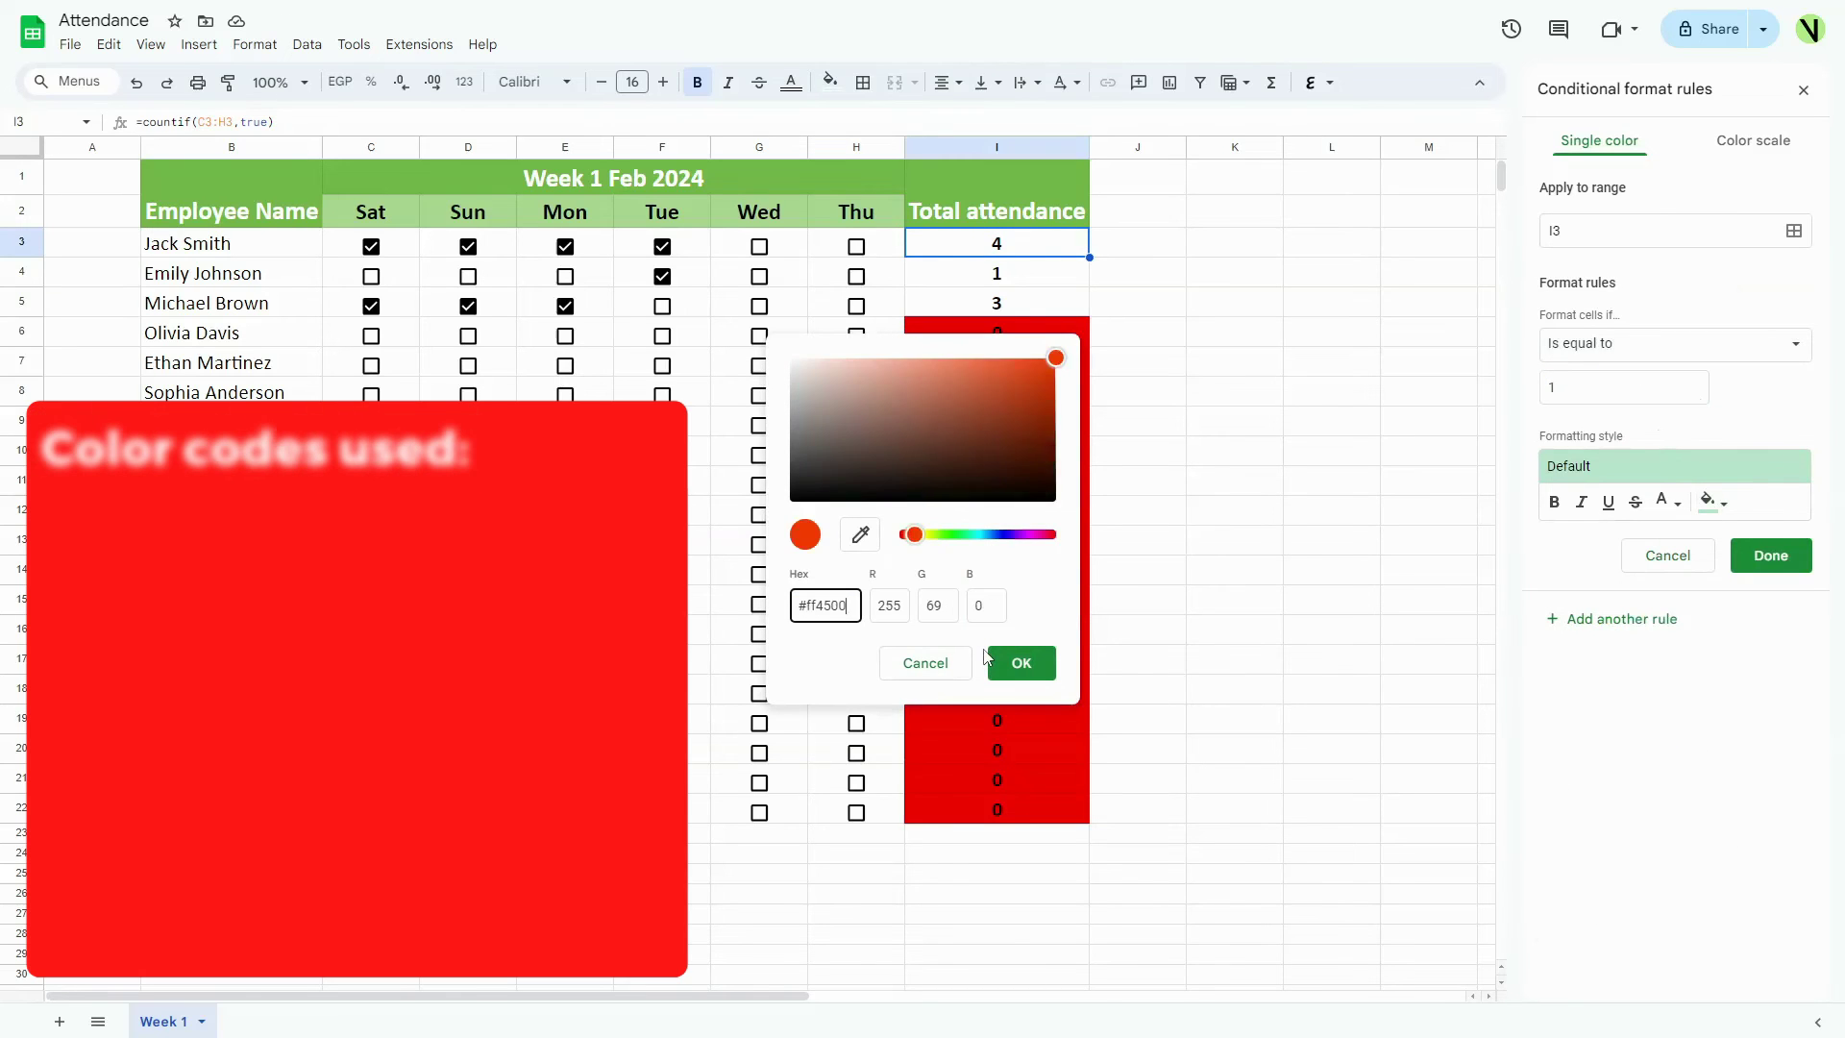
left_click(1020, 661)
left_click(1771, 556)
Add an equal-to-2 rule with #FFA500 dark orange fill
left_click(1622, 618)
left_click(1672, 342)
left_click(1600, 641)
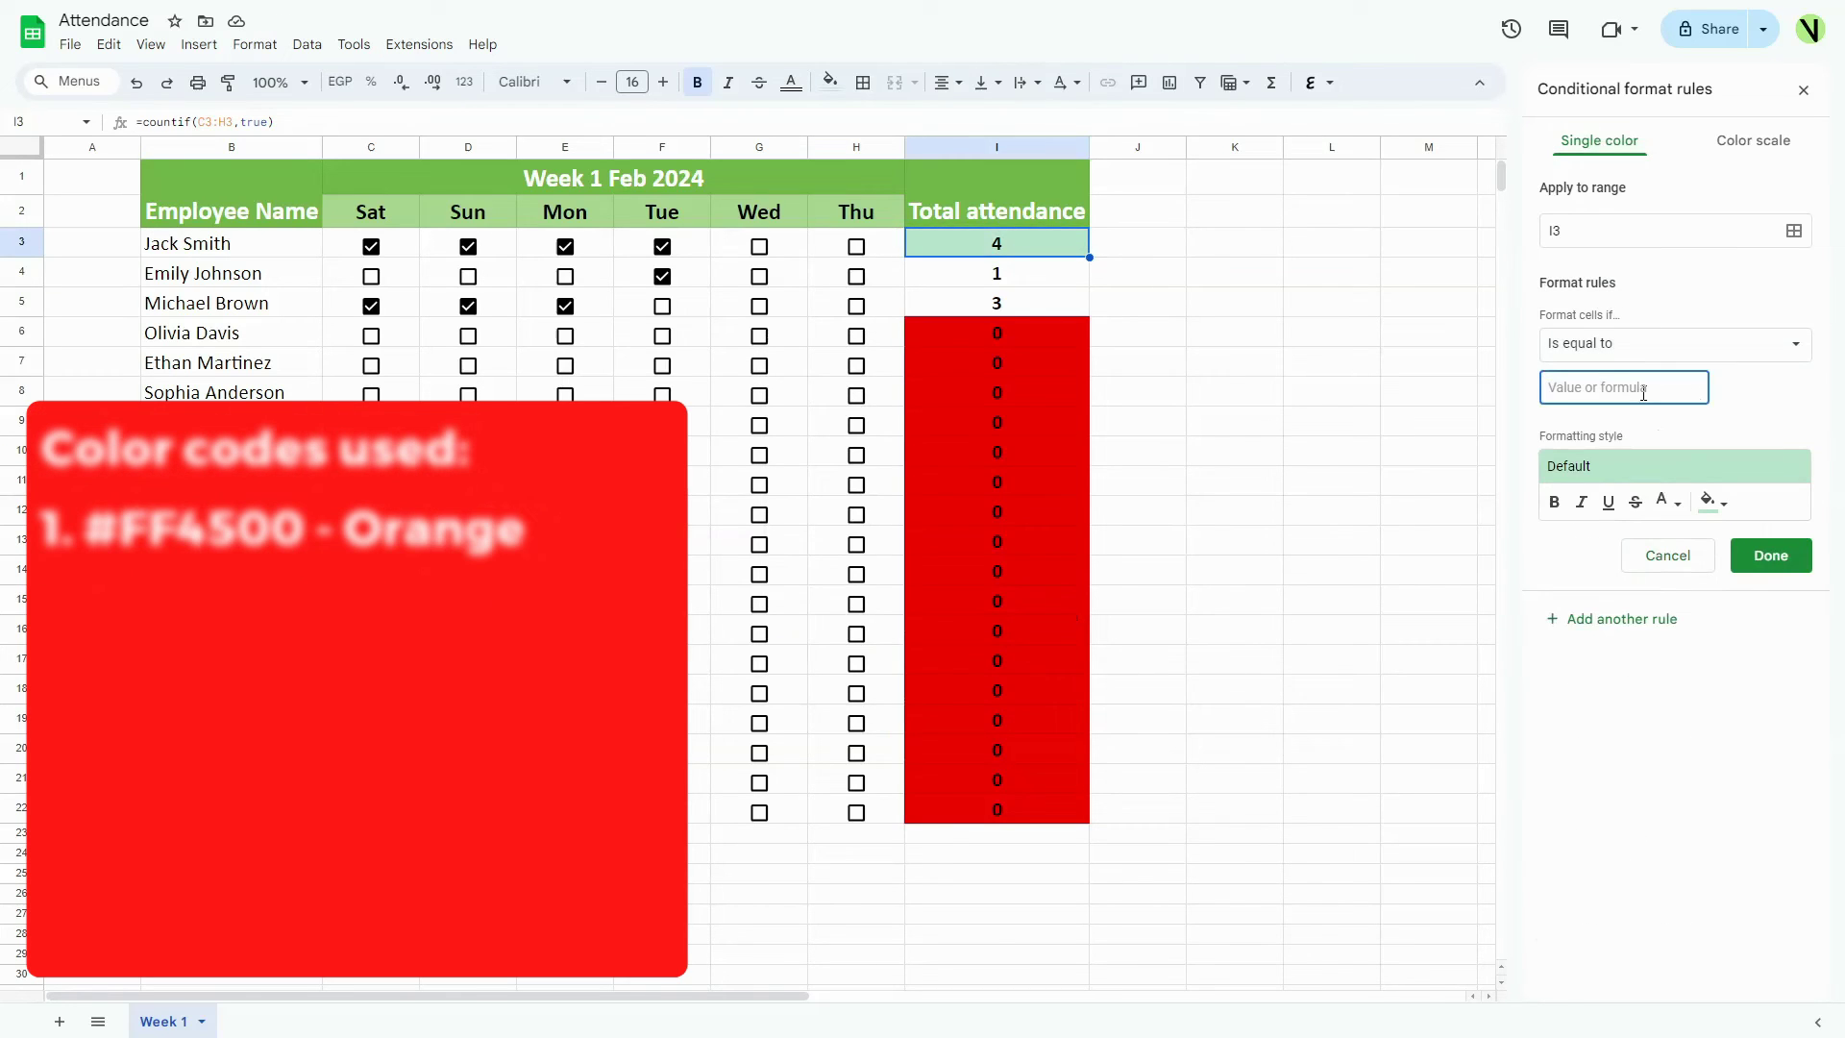
left_click(1623, 388)
type("2")
left_click(1711, 499)
left_click(1600, 721)
left_click(825, 603)
type("#ffa500")
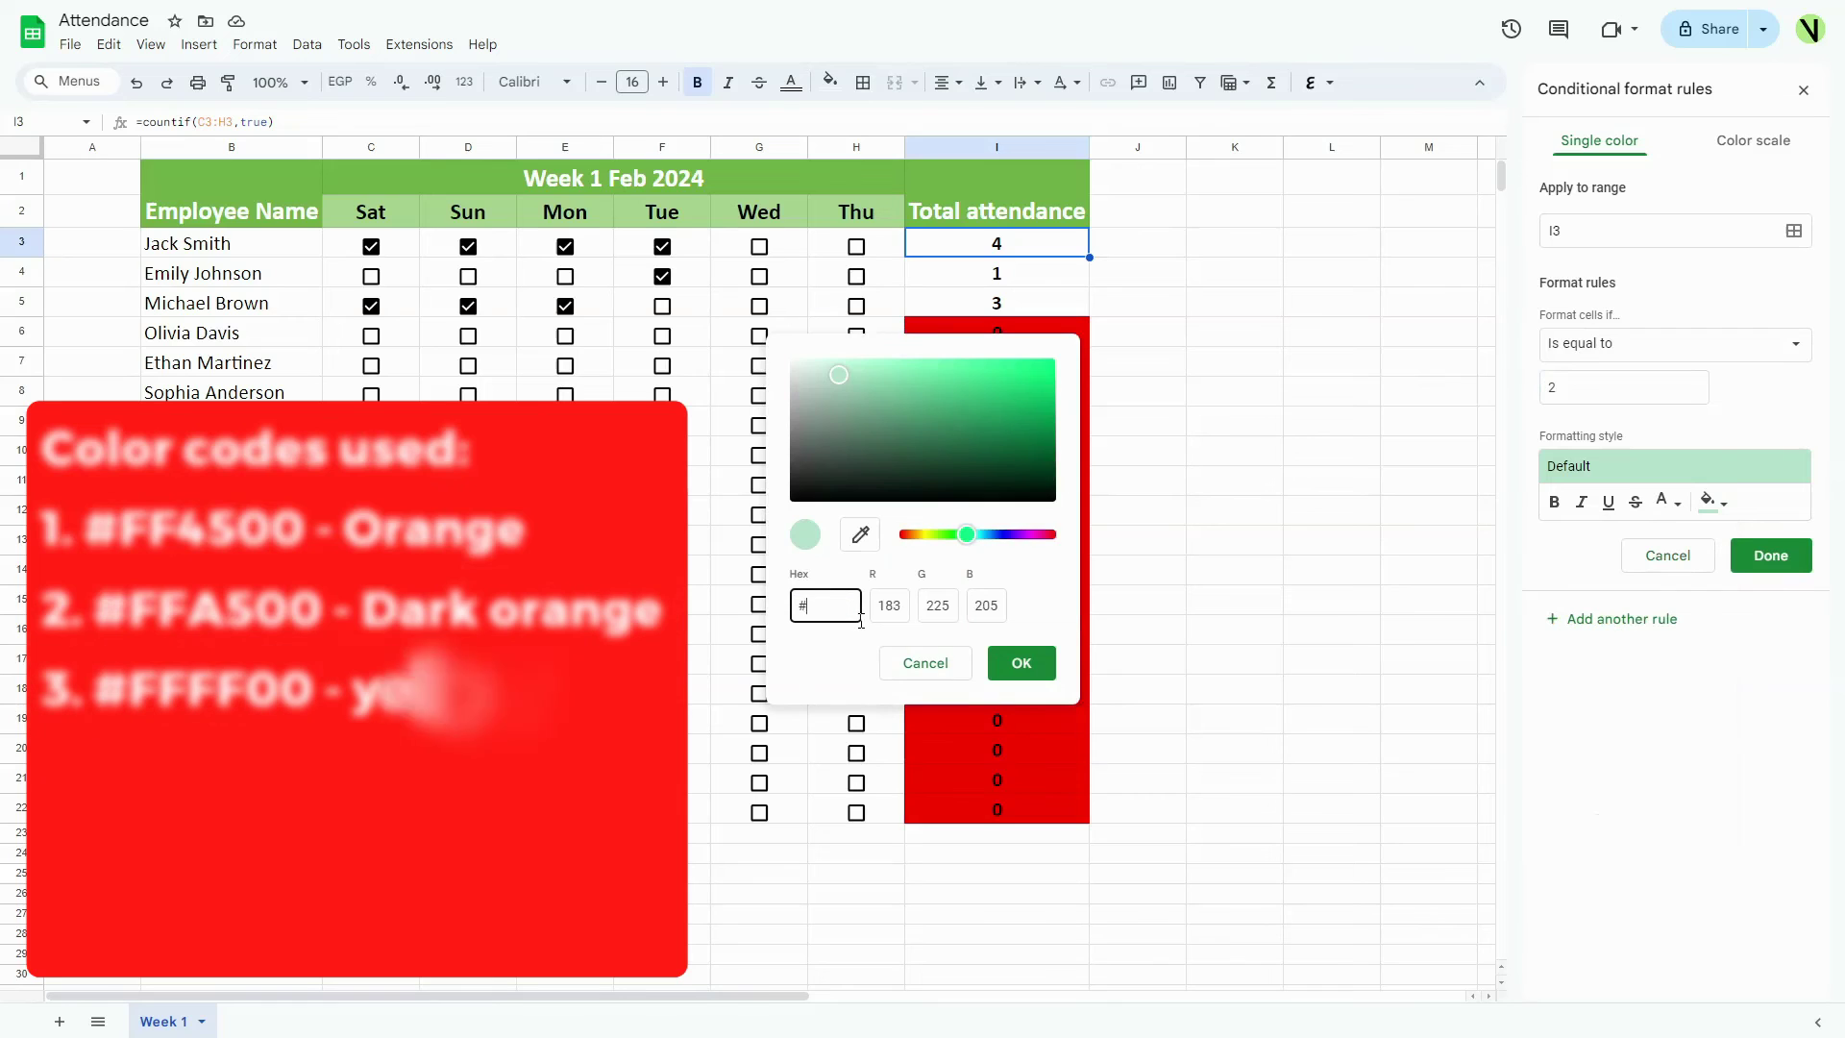
left_click(1020, 661)
left_click(1771, 555)
Add an equal-to-3 rule with #FFFF00 yellow fill
left_click(1622, 619)
left_click(1671, 342)
left_click(1623, 388)
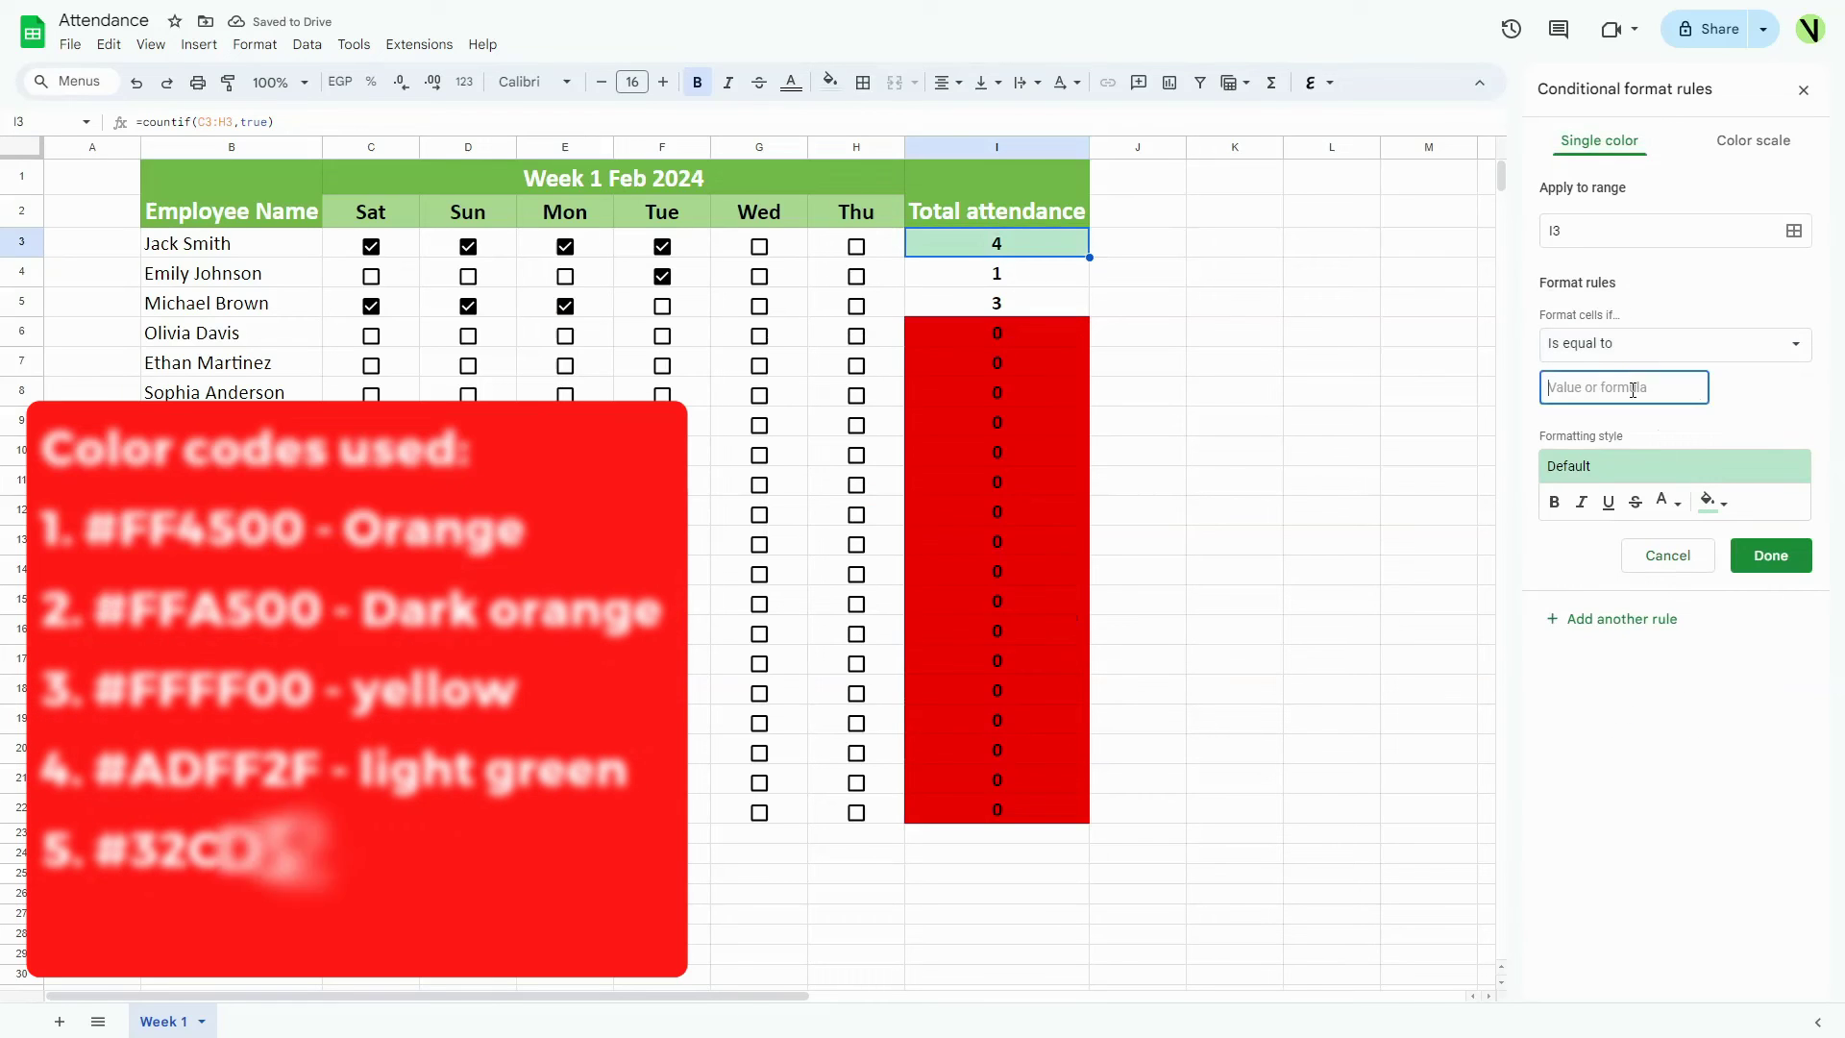
type("3")
left_click(1711, 501)
left_click(1599, 721)
left_click(824, 605)
type("#ffff00")
left_click(1021, 662)
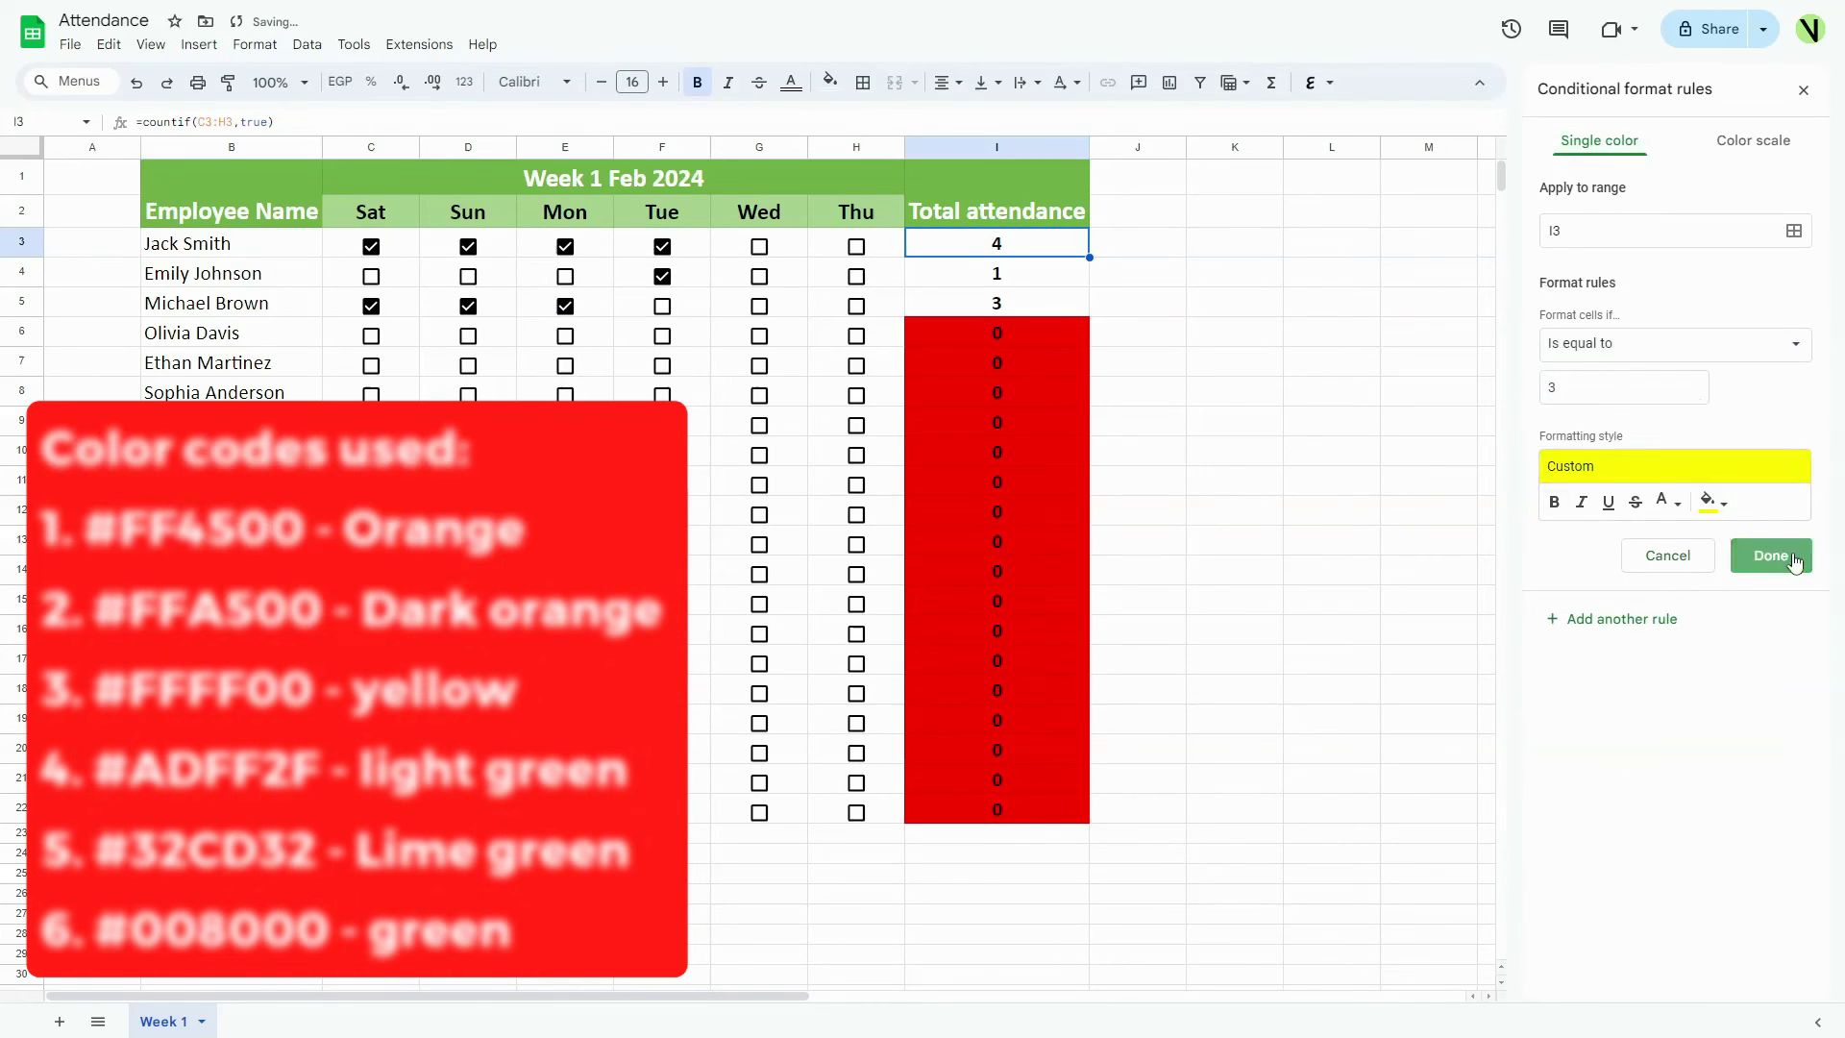
left_click(1770, 556)
Add an equal-to-4 rule with #ADFF2F light green fill
left_click(1672, 341)
left_click(1623, 388)
type("4")
left_click(1711, 500)
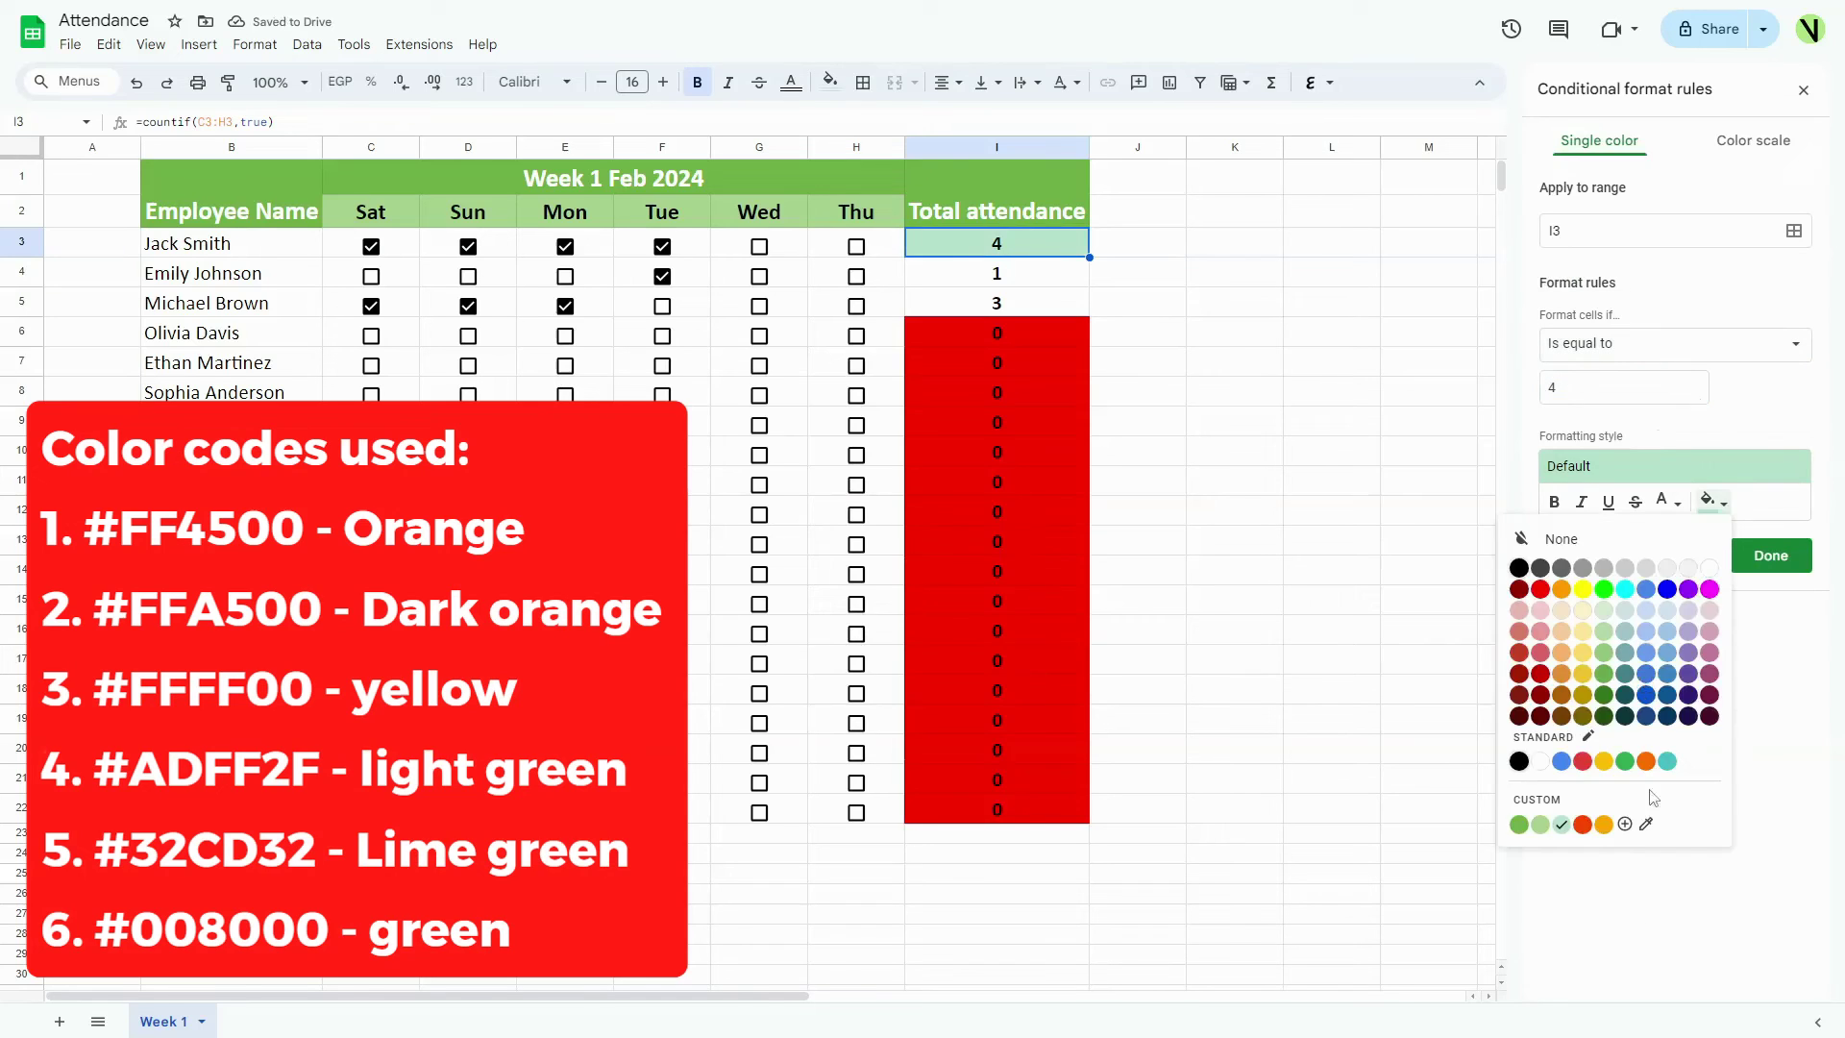
left_click(1600, 722)
type("dff2f")
left_click(1021, 662)
left_click(1770, 554)
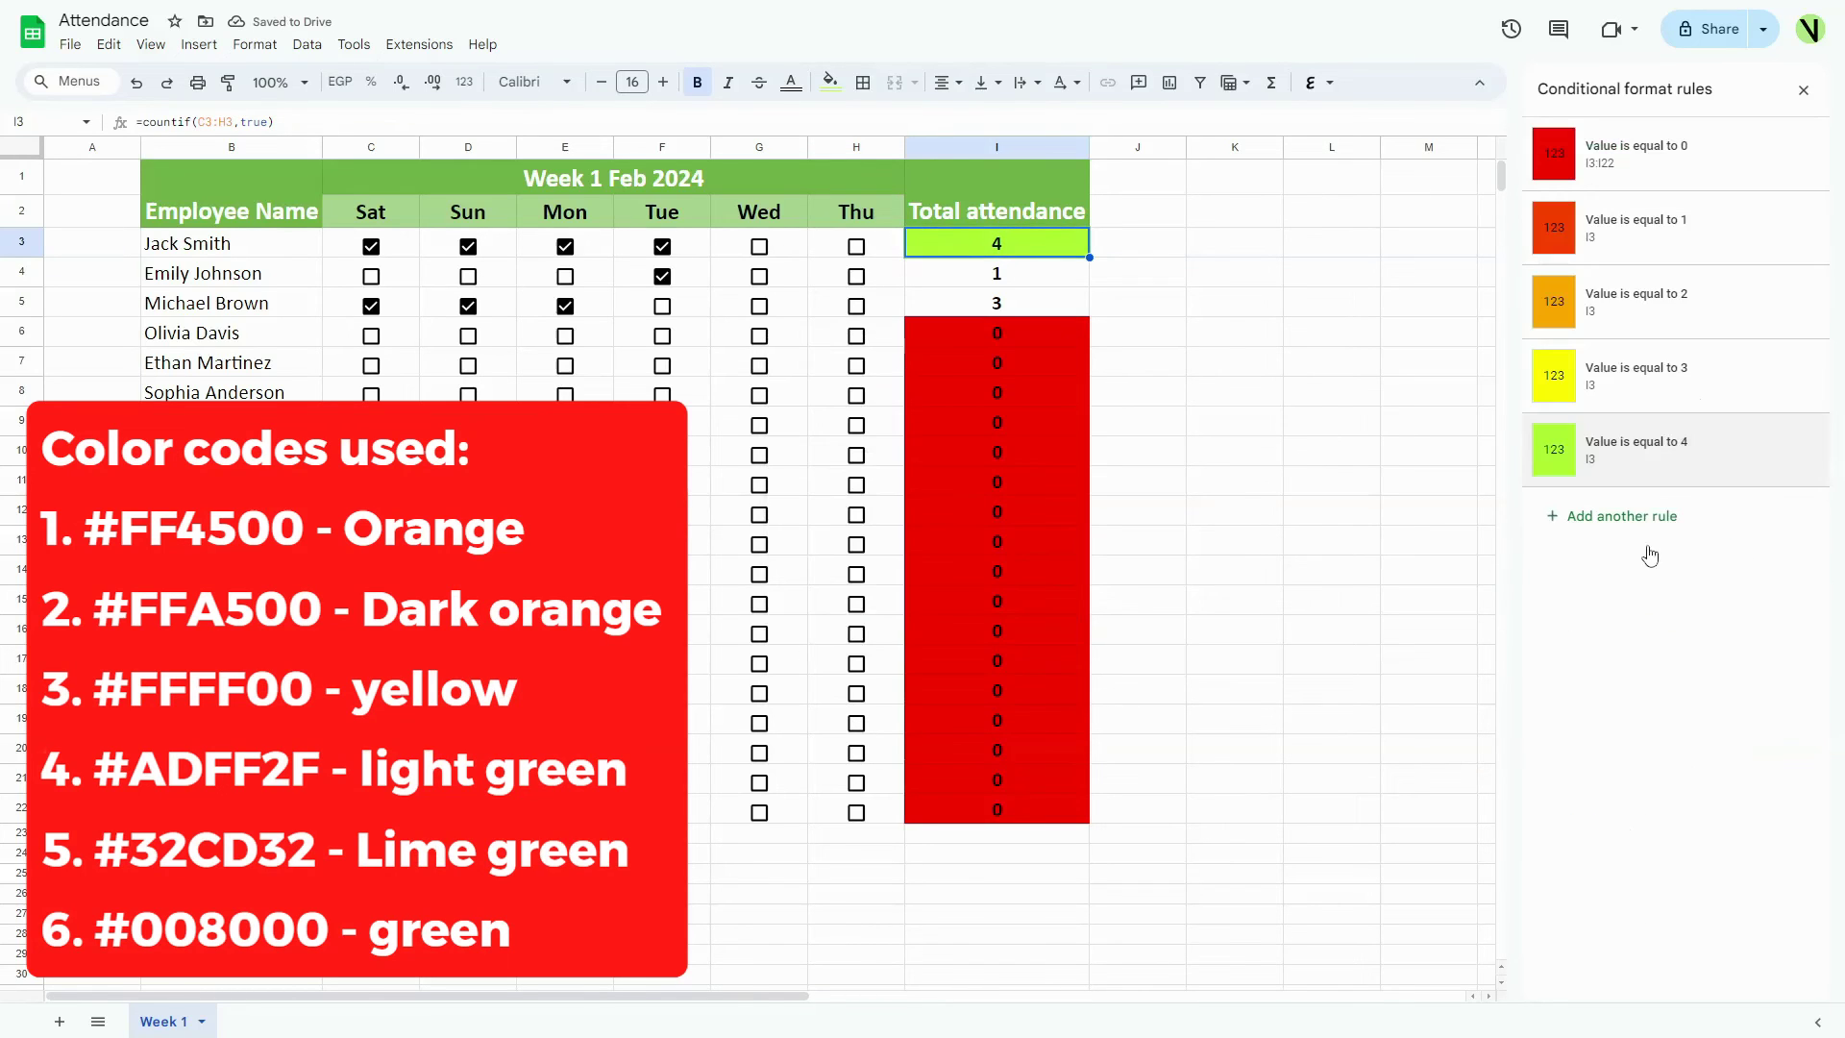
Add an equal-to-5 rule with #32CD32 lime green fill
left_click(1622, 517)
left_click(1673, 342)
left_click(1622, 388)
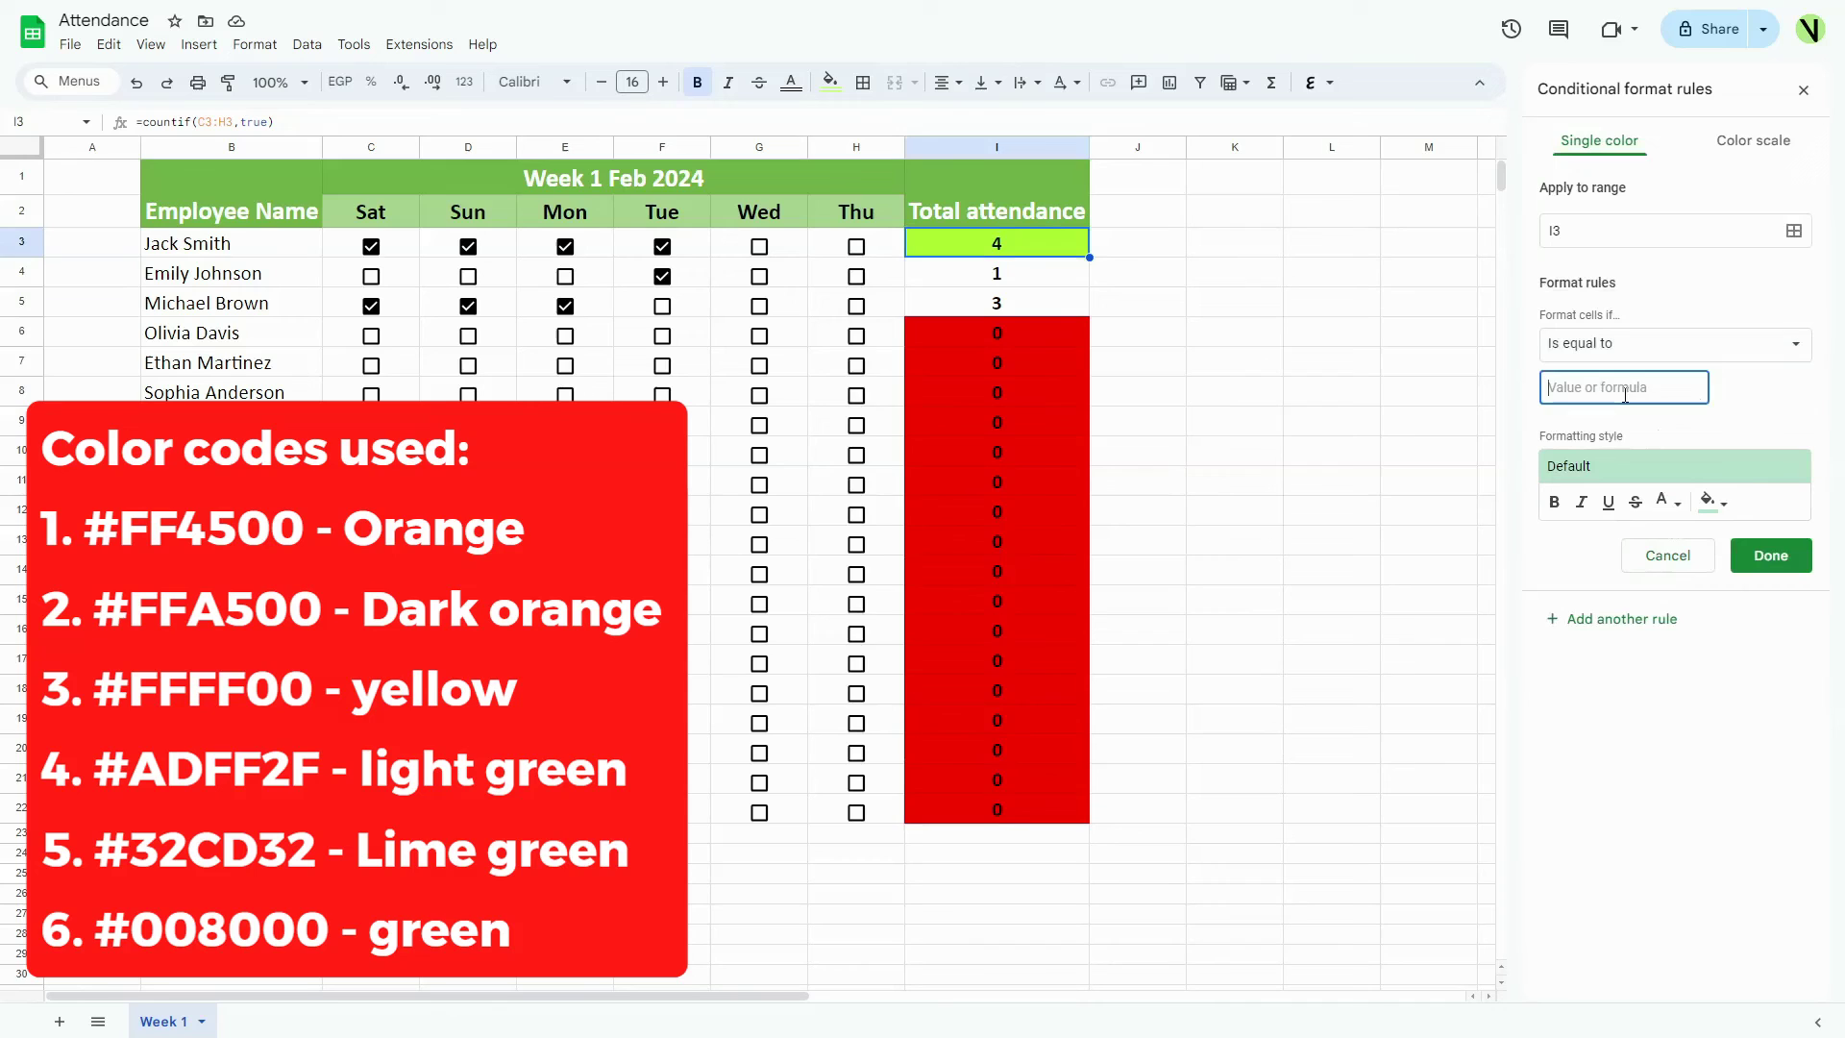
type("5")
left_click(1710, 501)
left_click(1647, 825)
triple_click(837, 605)
type("#32cd32")
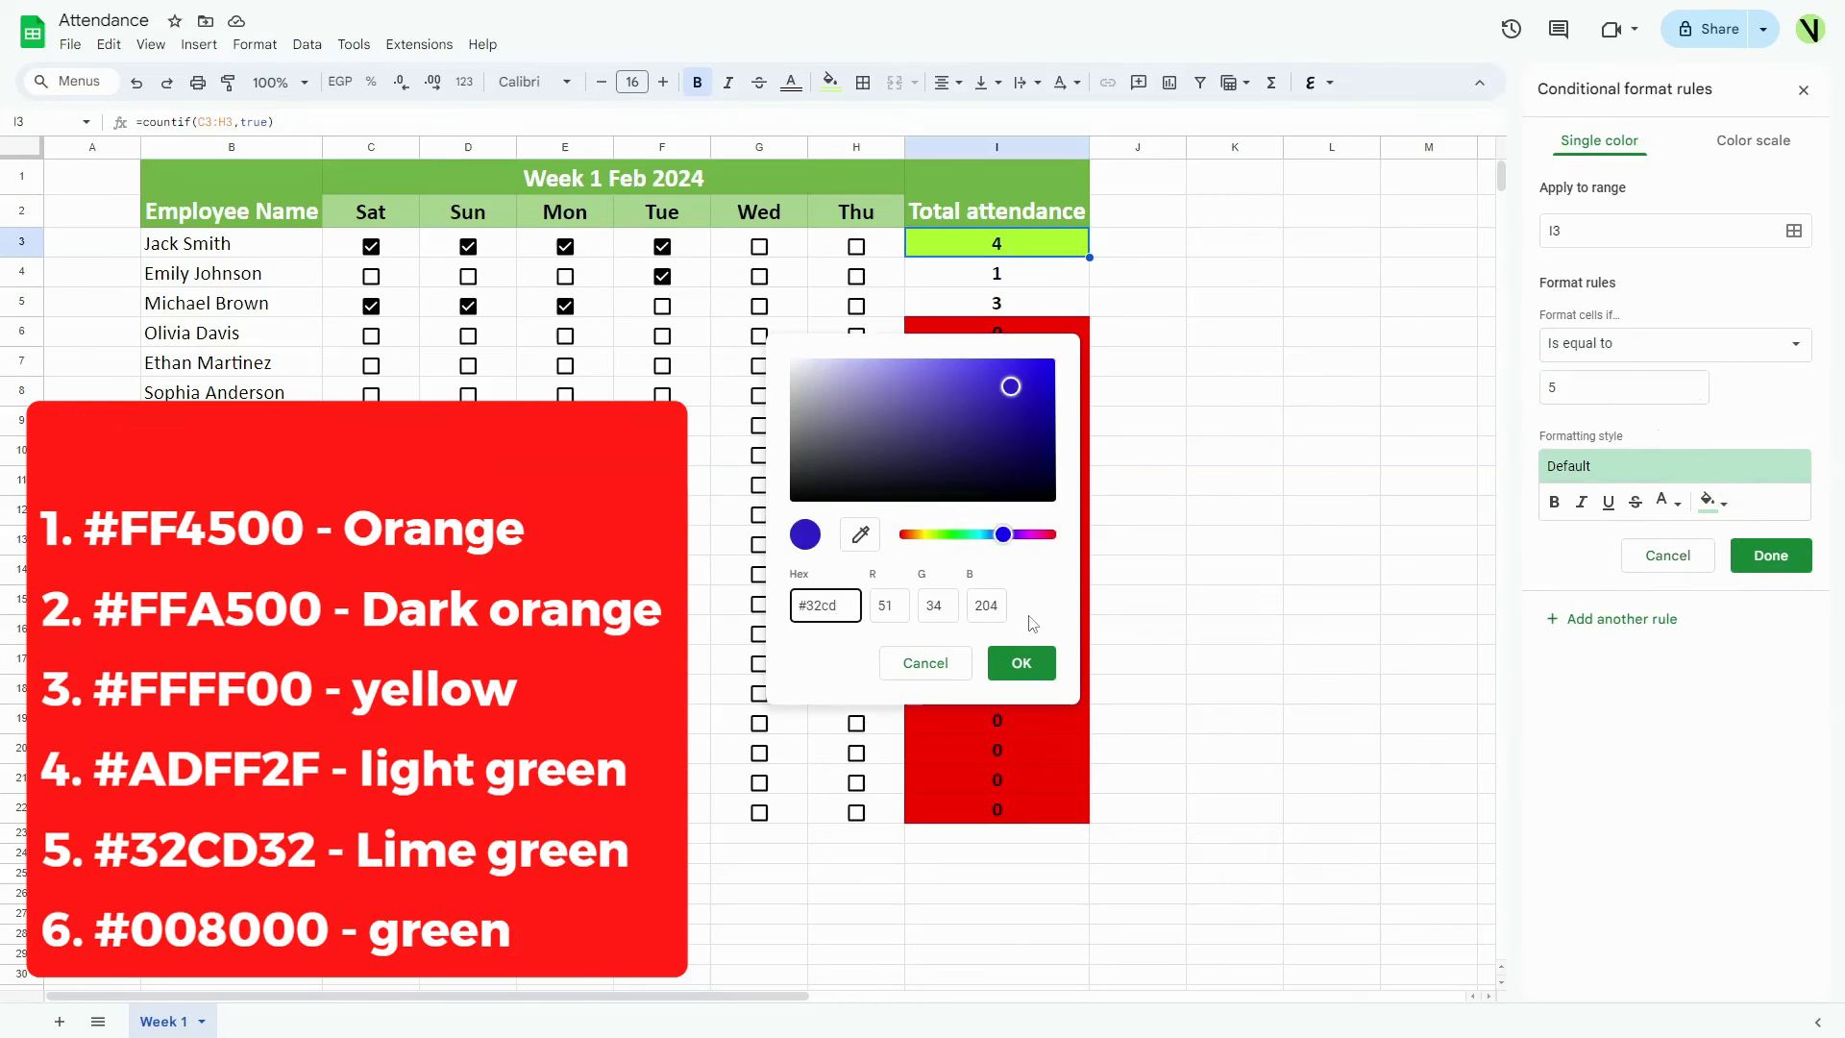
left_click(1020, 662)
left_click(1770, 555)
Add an equal-to-6 rule with #008000 dark green fill, then extend I3's formatting to I22
left_click(1622, 619)
left_click(1623, 388)
type("6")
left_click(1711, 501)
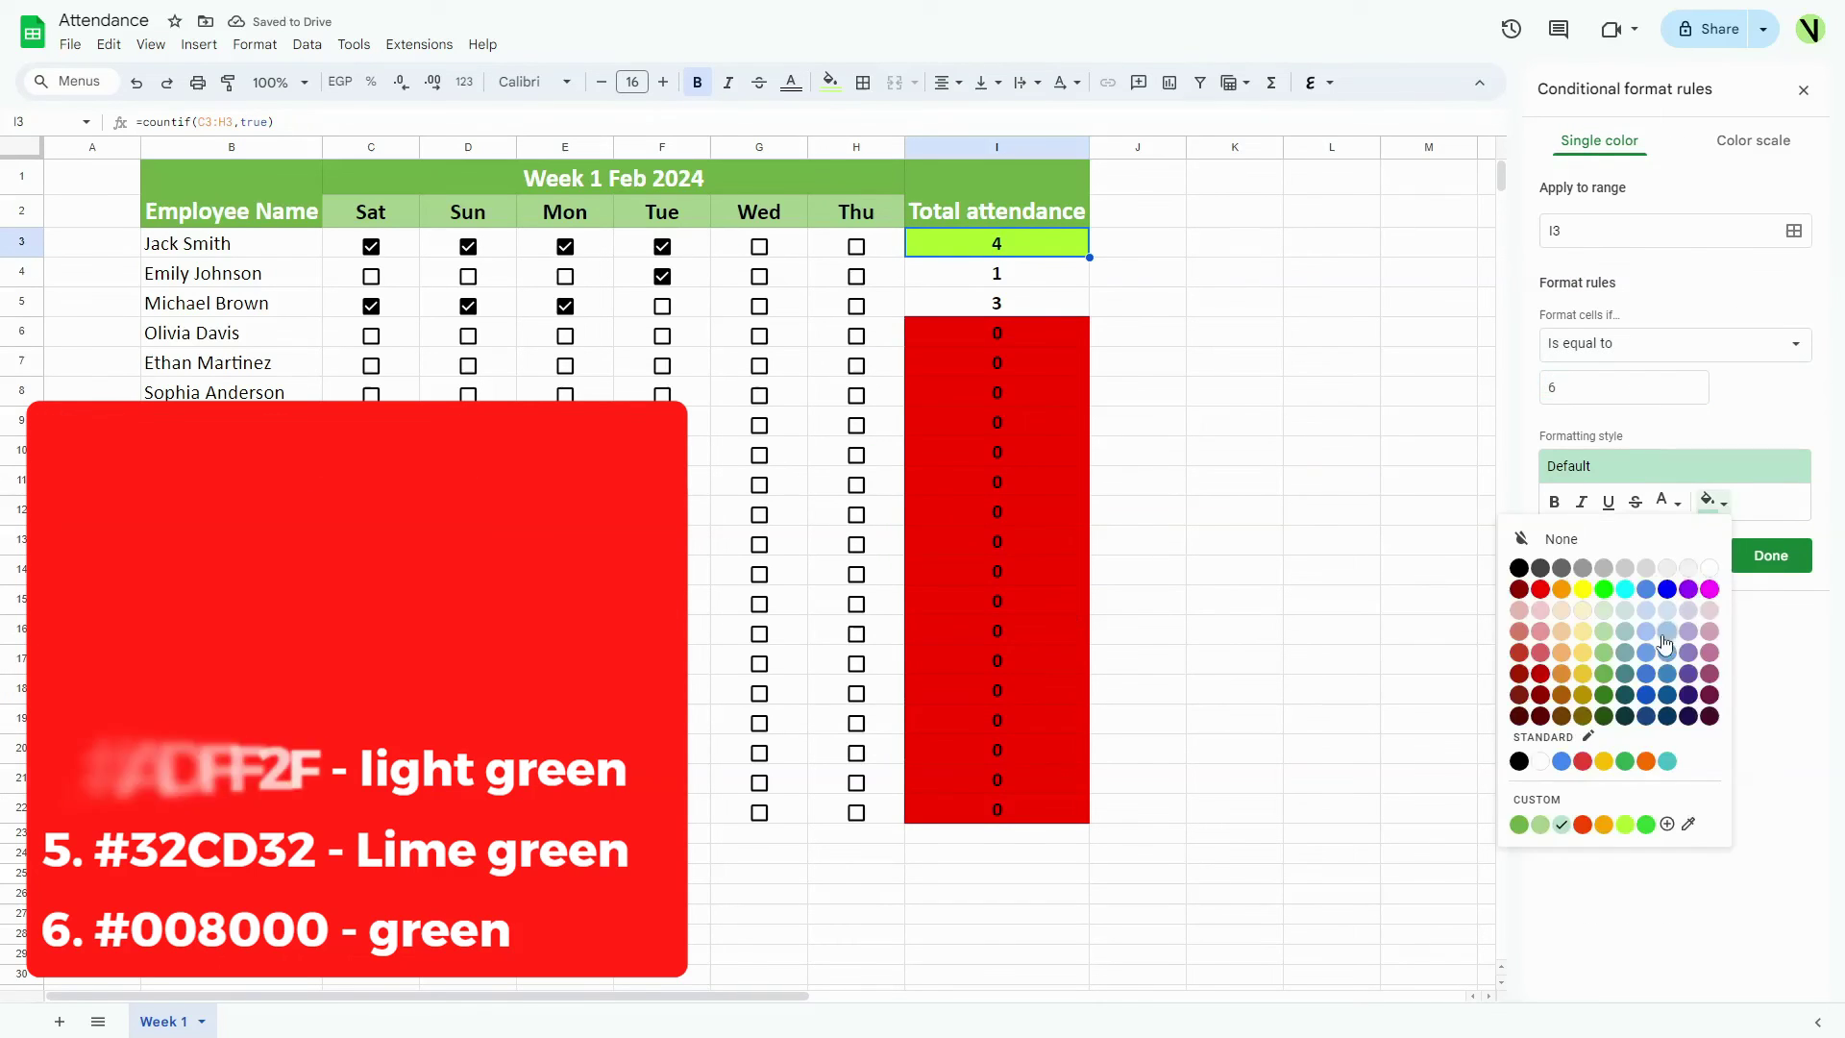
left_click(1646, 826)
type("#008000")
left_click(1021, 662)
left_click(1770, 556)
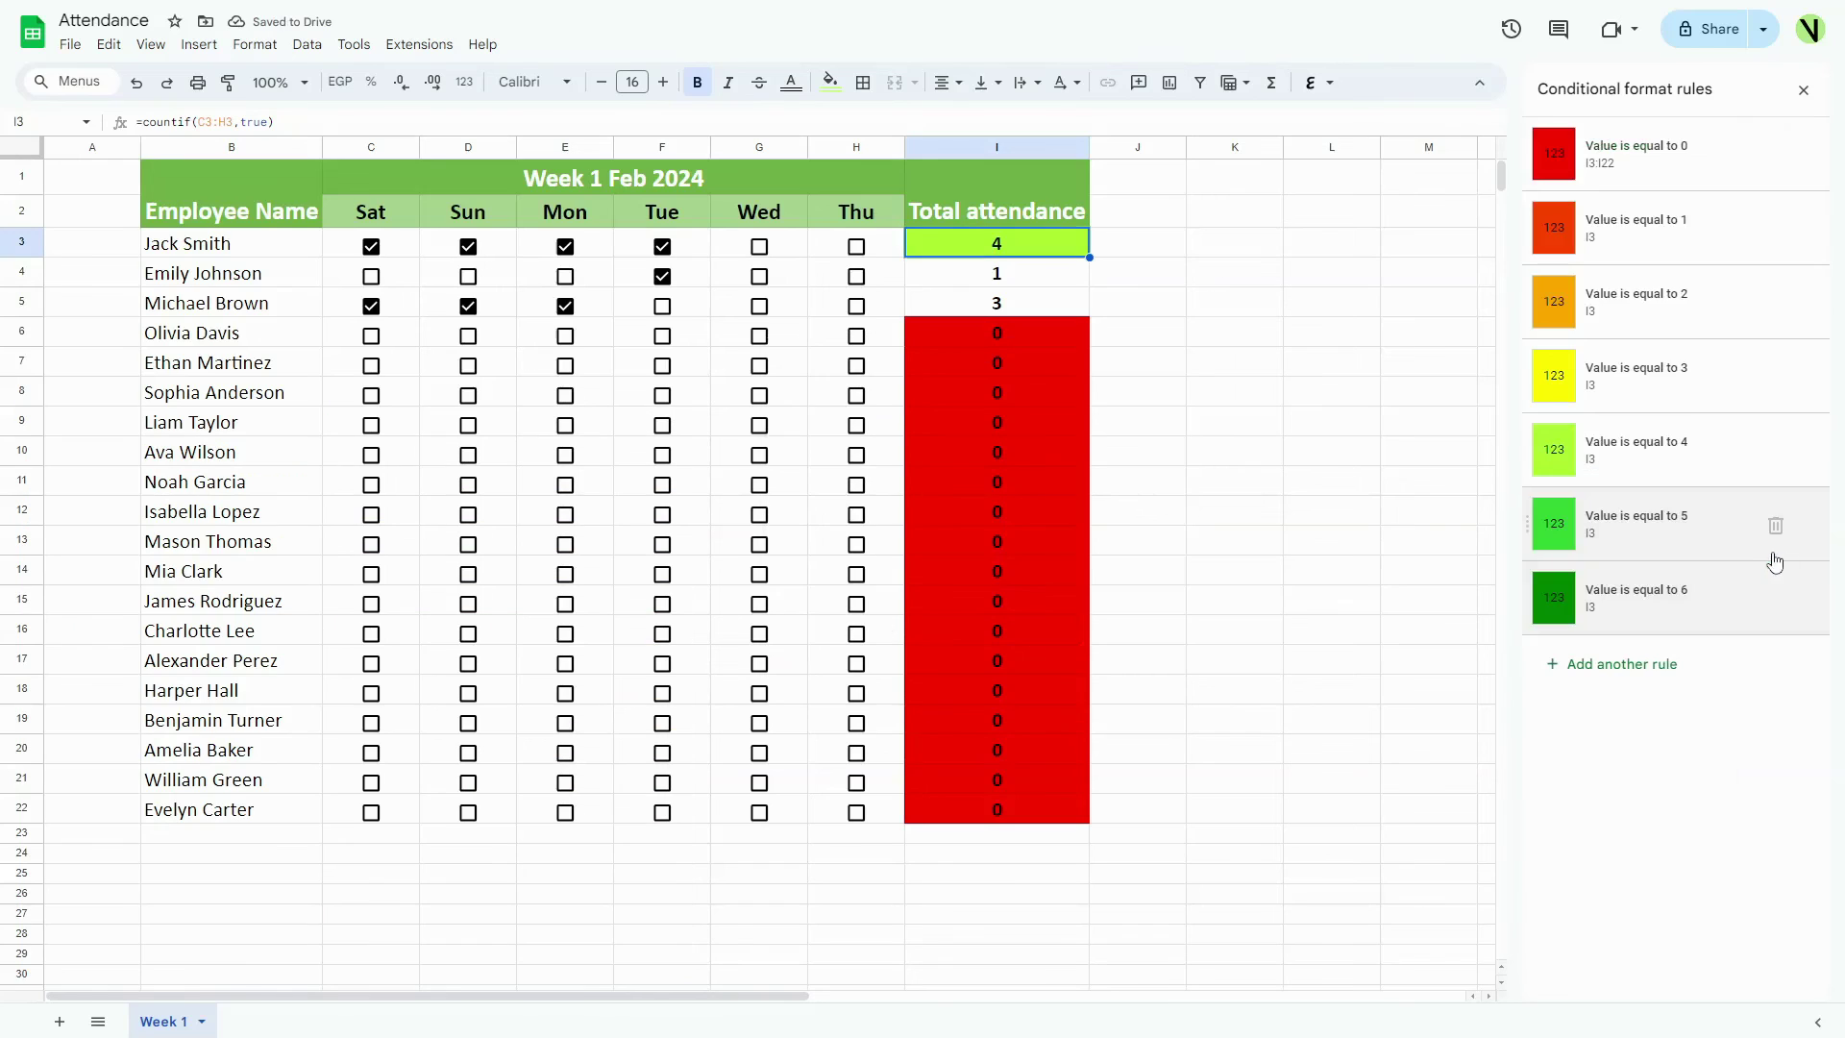
left_click(1802, 90)
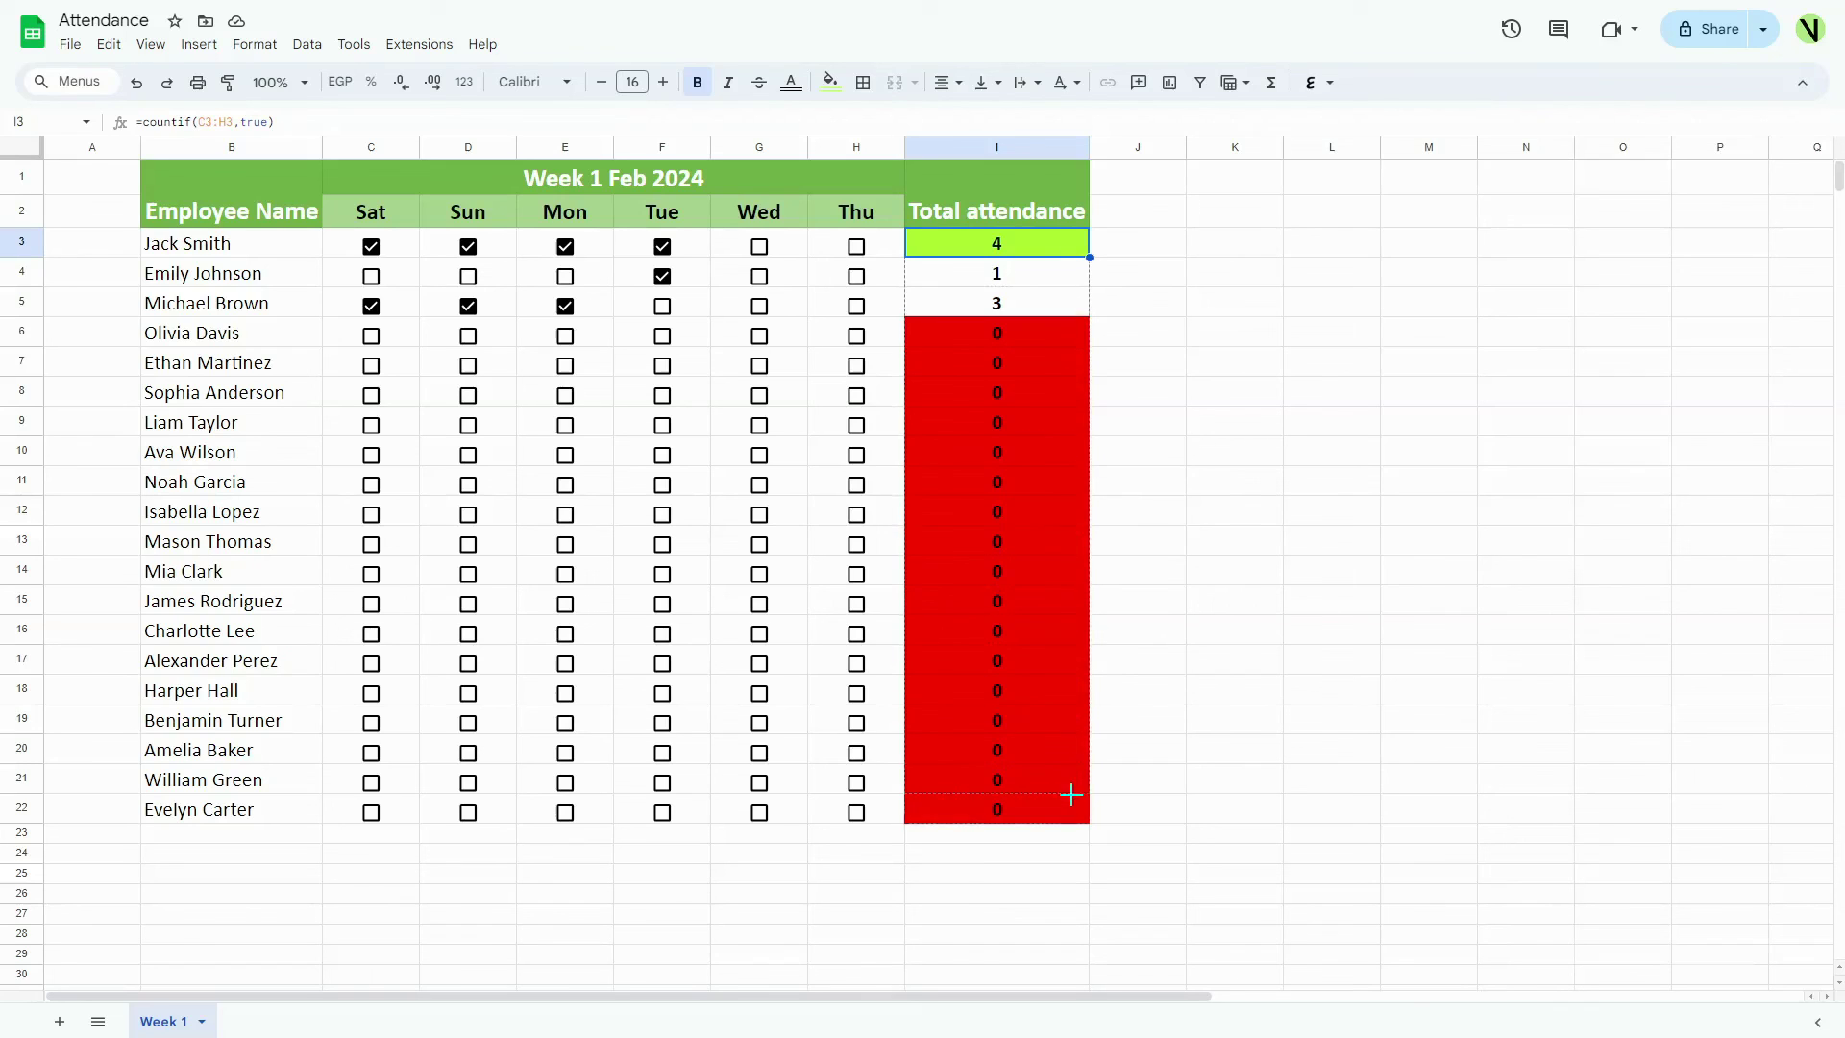
left_click_drag(1071, 807, 1074, 811)
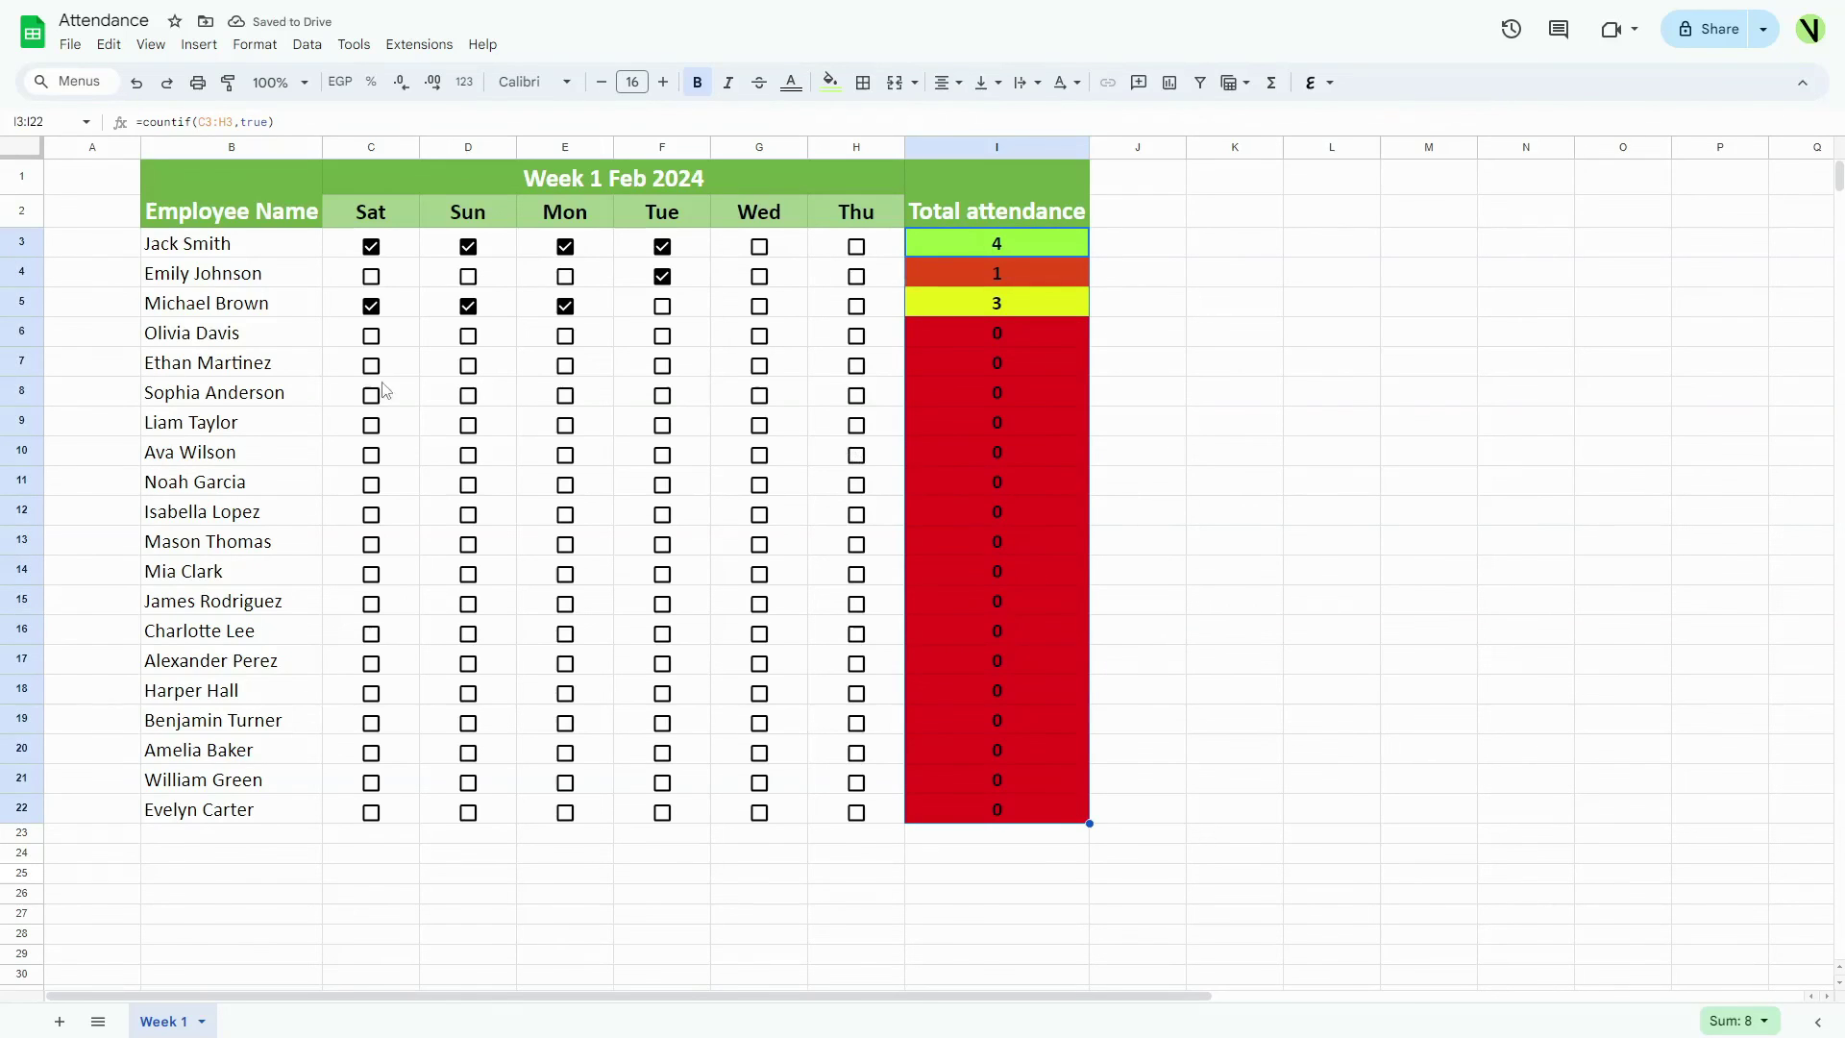
left_click(758, 243)
left_click(856, 243)
left_click(759, 273)
left_click(563, 274)
left_click(467, 274)
left_click(371, 274)
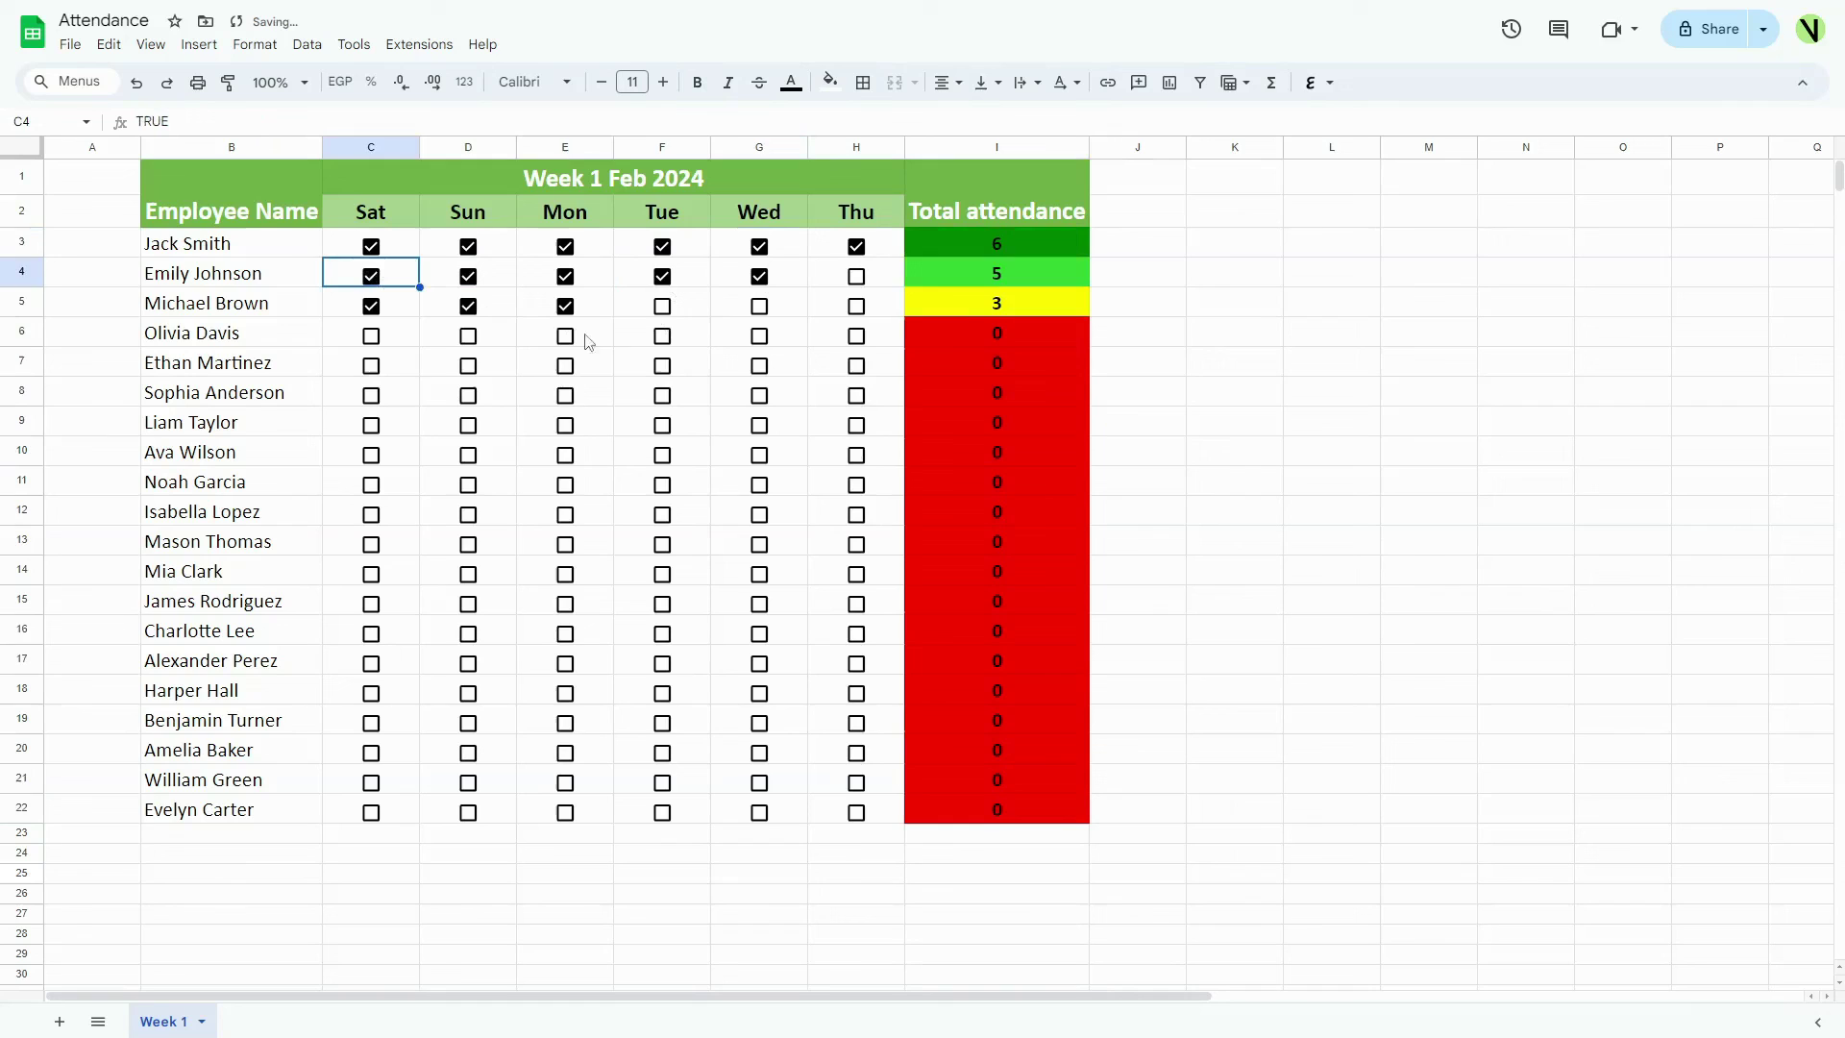
left_click(662, 304)
left_click(564, 334)
left_click(370, 335)
left_click(370, 363)
Tick more attendance days in rows 10–20 so the totals span 0 to 6
left_click(467, 453)
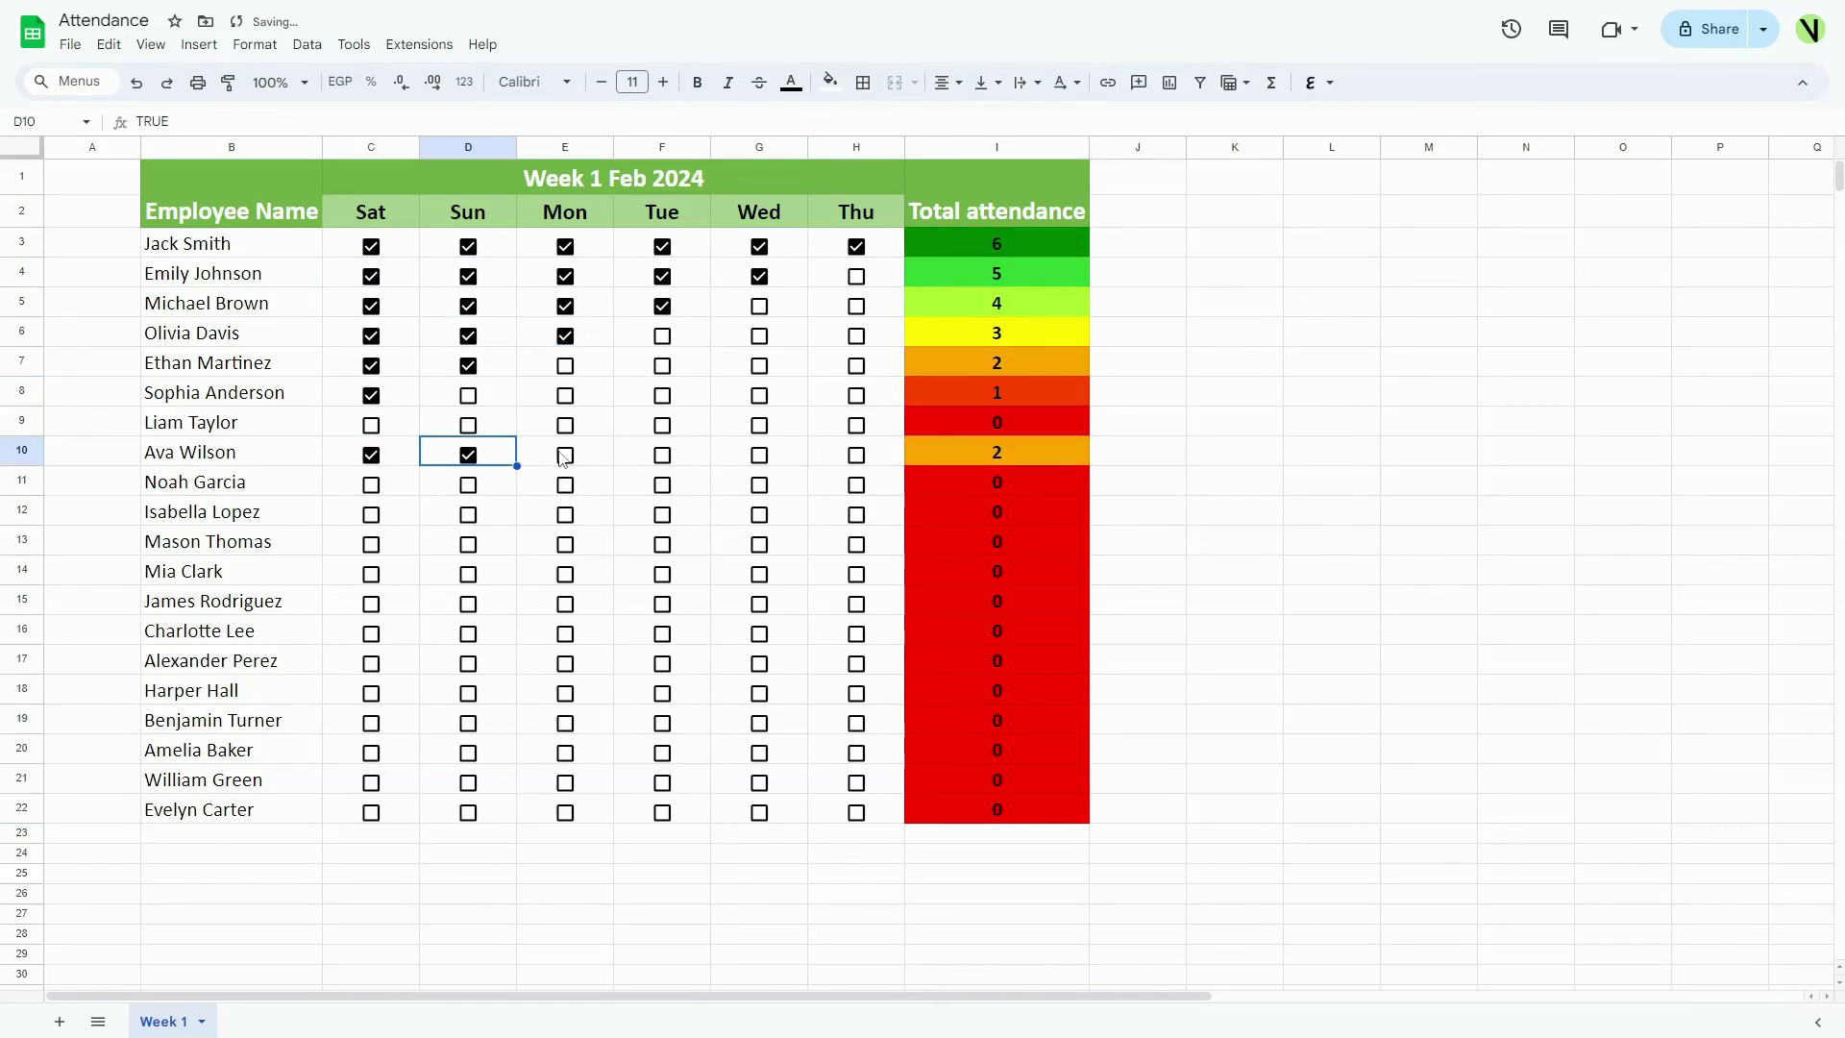
left_click(564, 453)
left_click(854, 452)
left_click(758, 483)
left_click(371, 482)
left_click(563, 511)
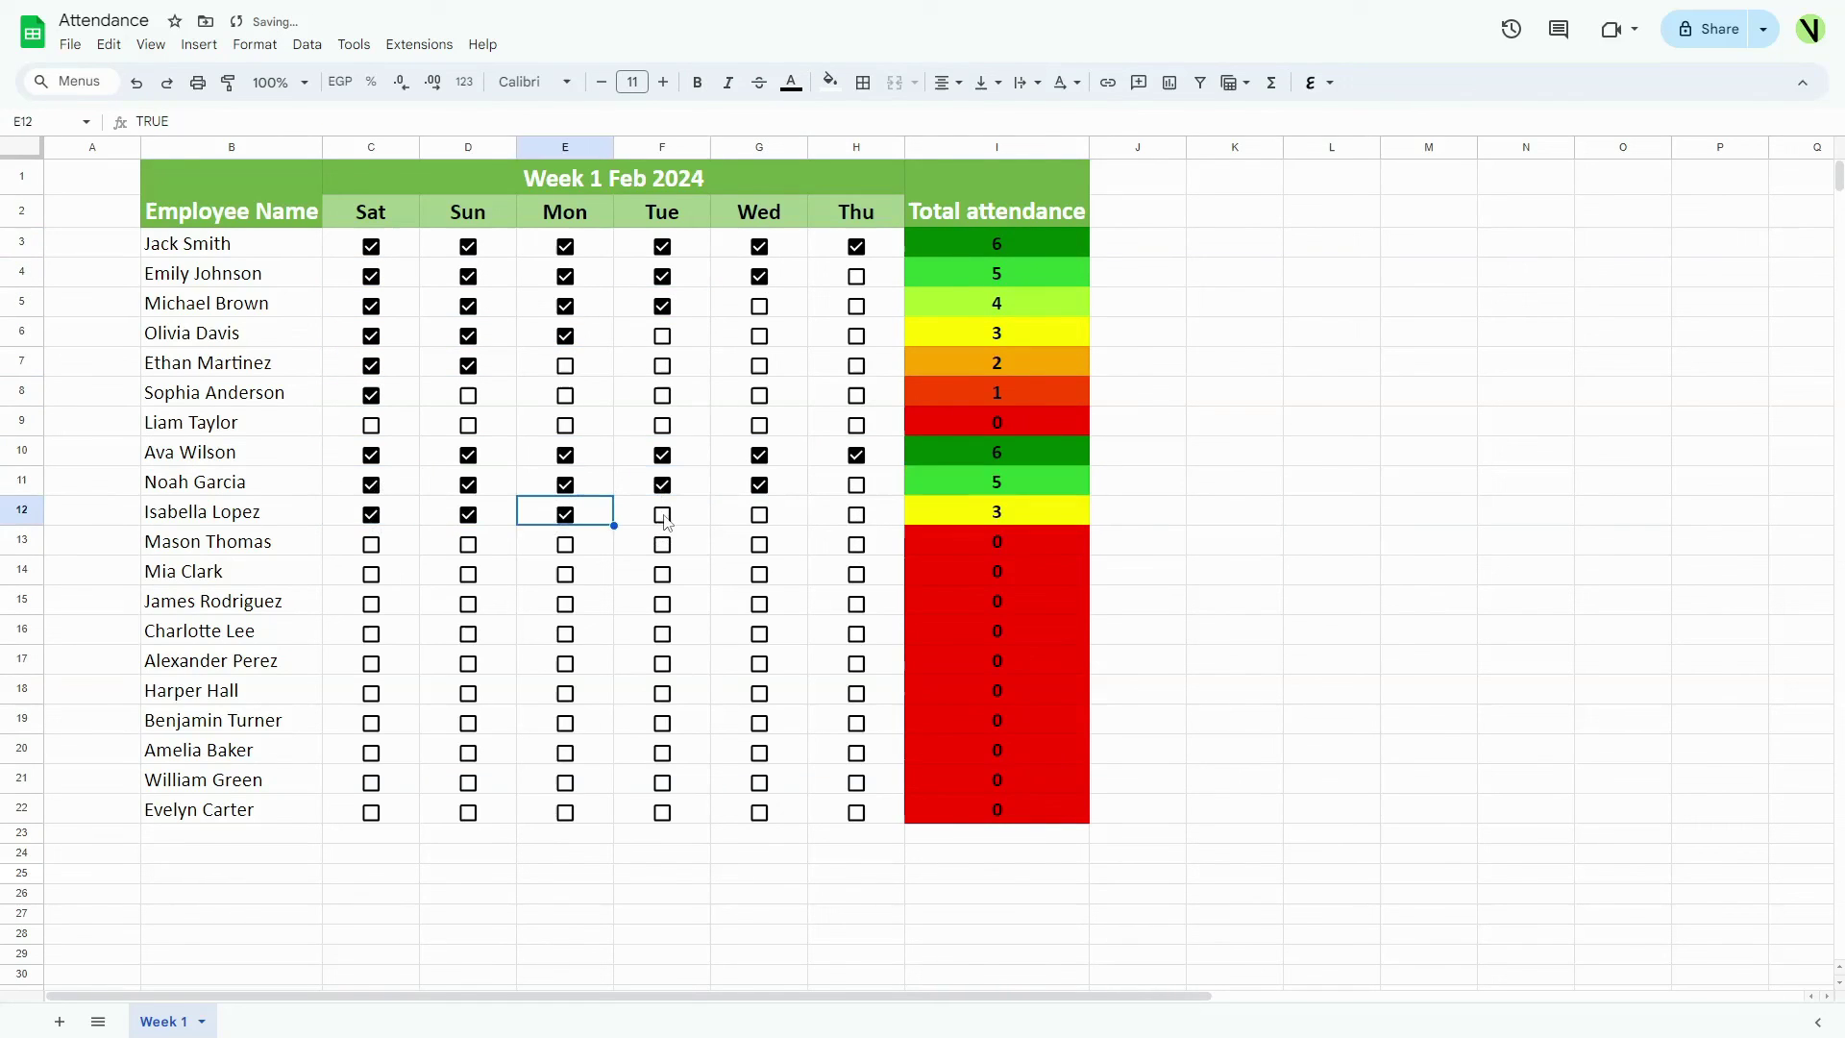
left_click(662, 514)
left_click(564, 543)
left_click(371, 543)
left_click(371, 572)
left_click(369, 662)
left_click(759, 661)
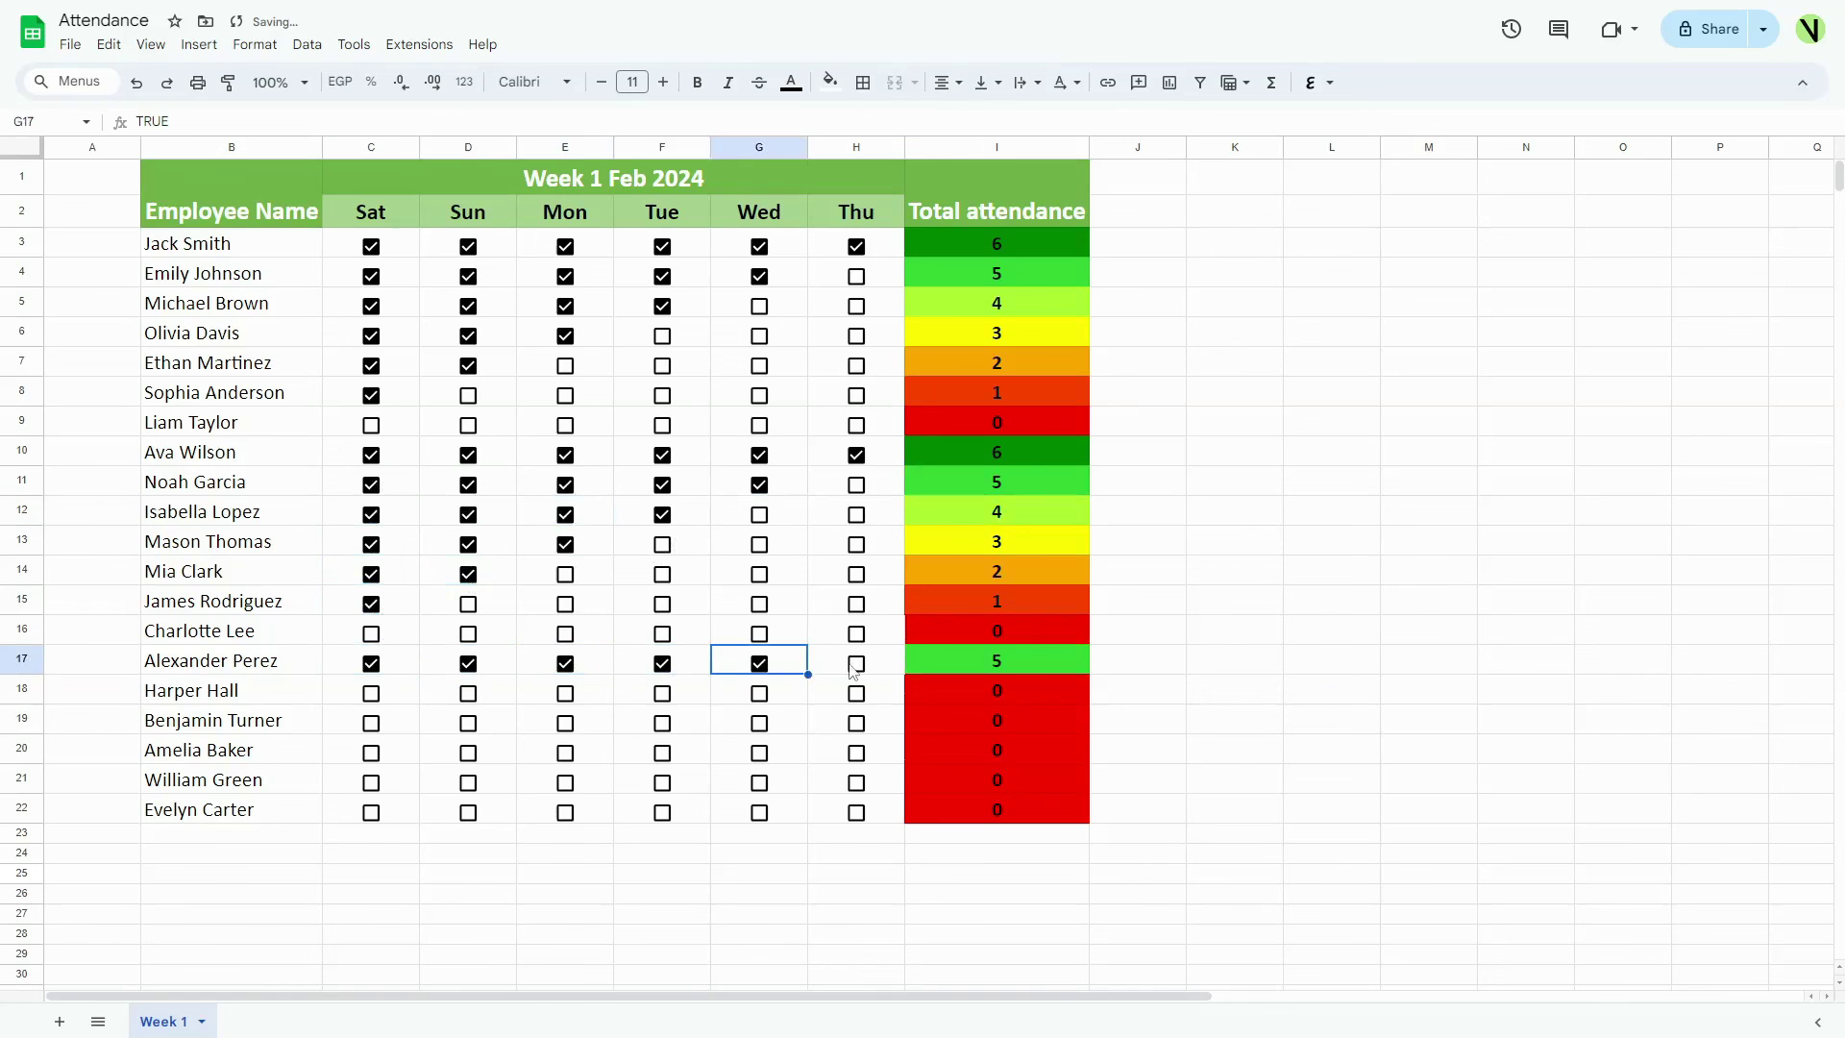
left_click(855, 662)
left_click(564, 691)
left_click(371, 692)
left_click(371, 721)
left_click(661, 720)
left_click(371, 751)
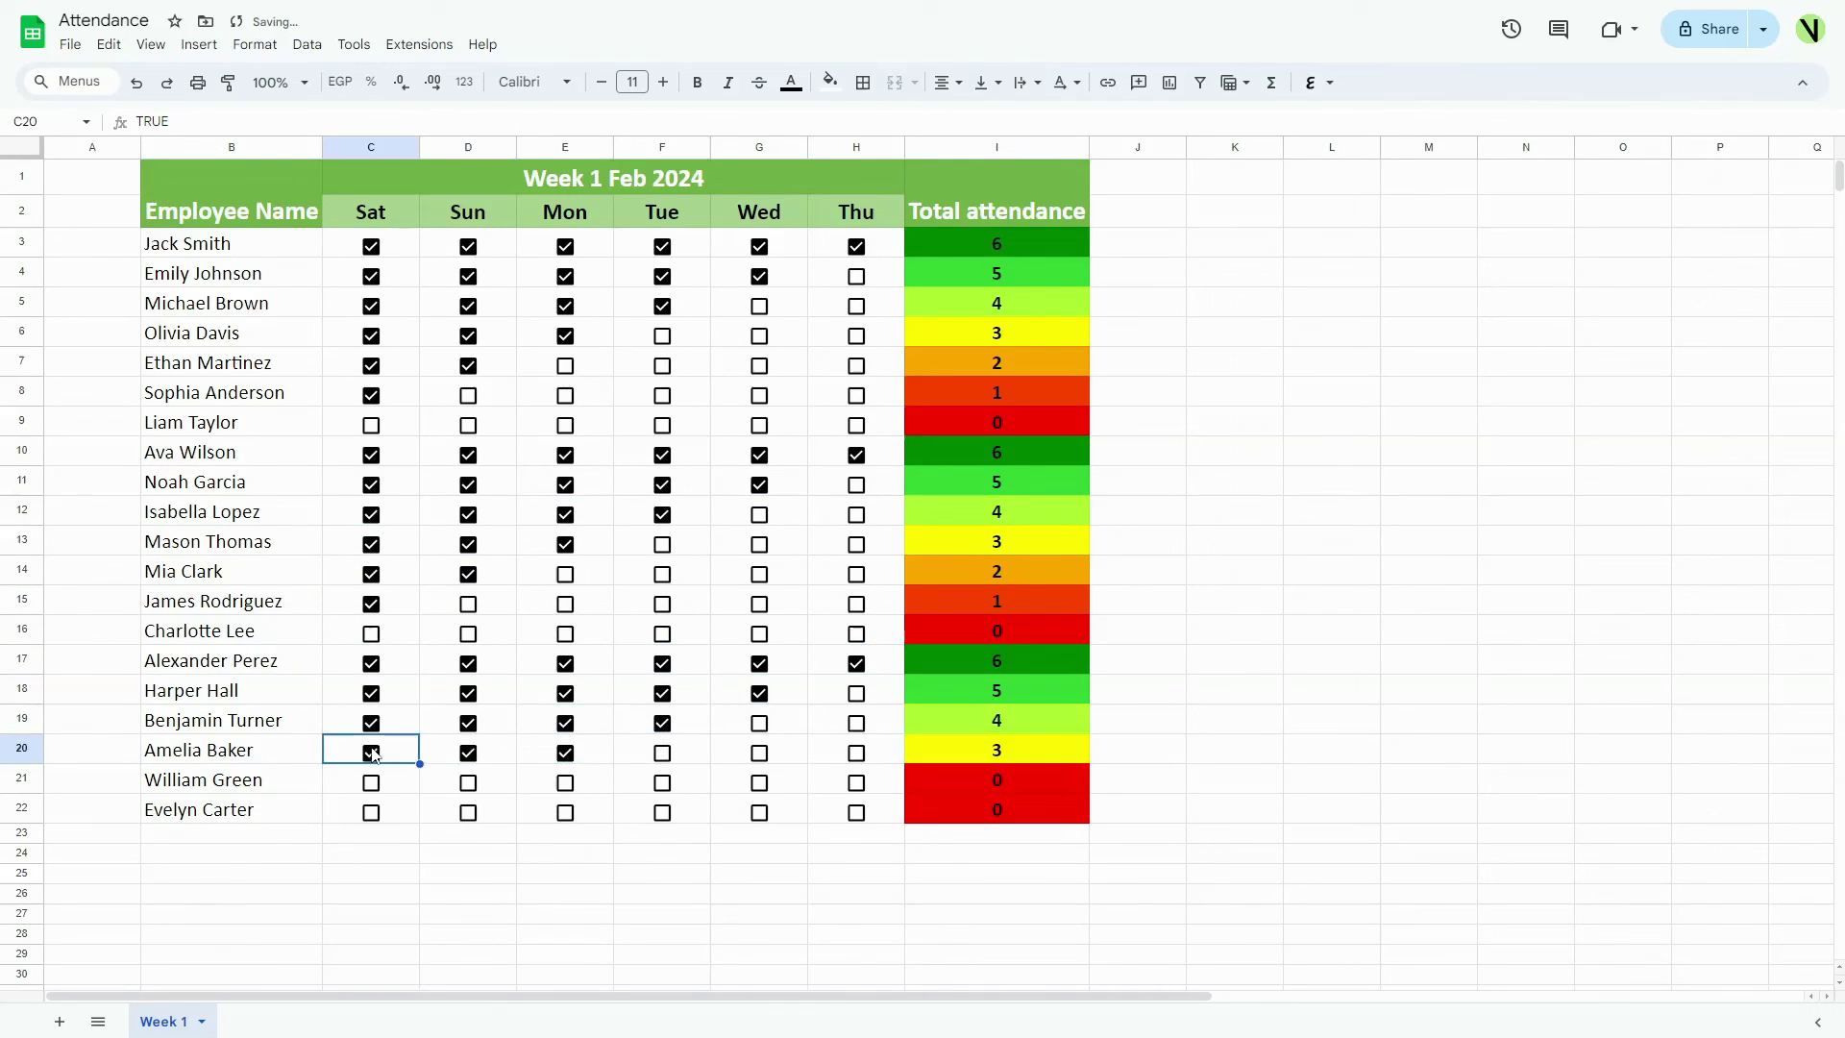